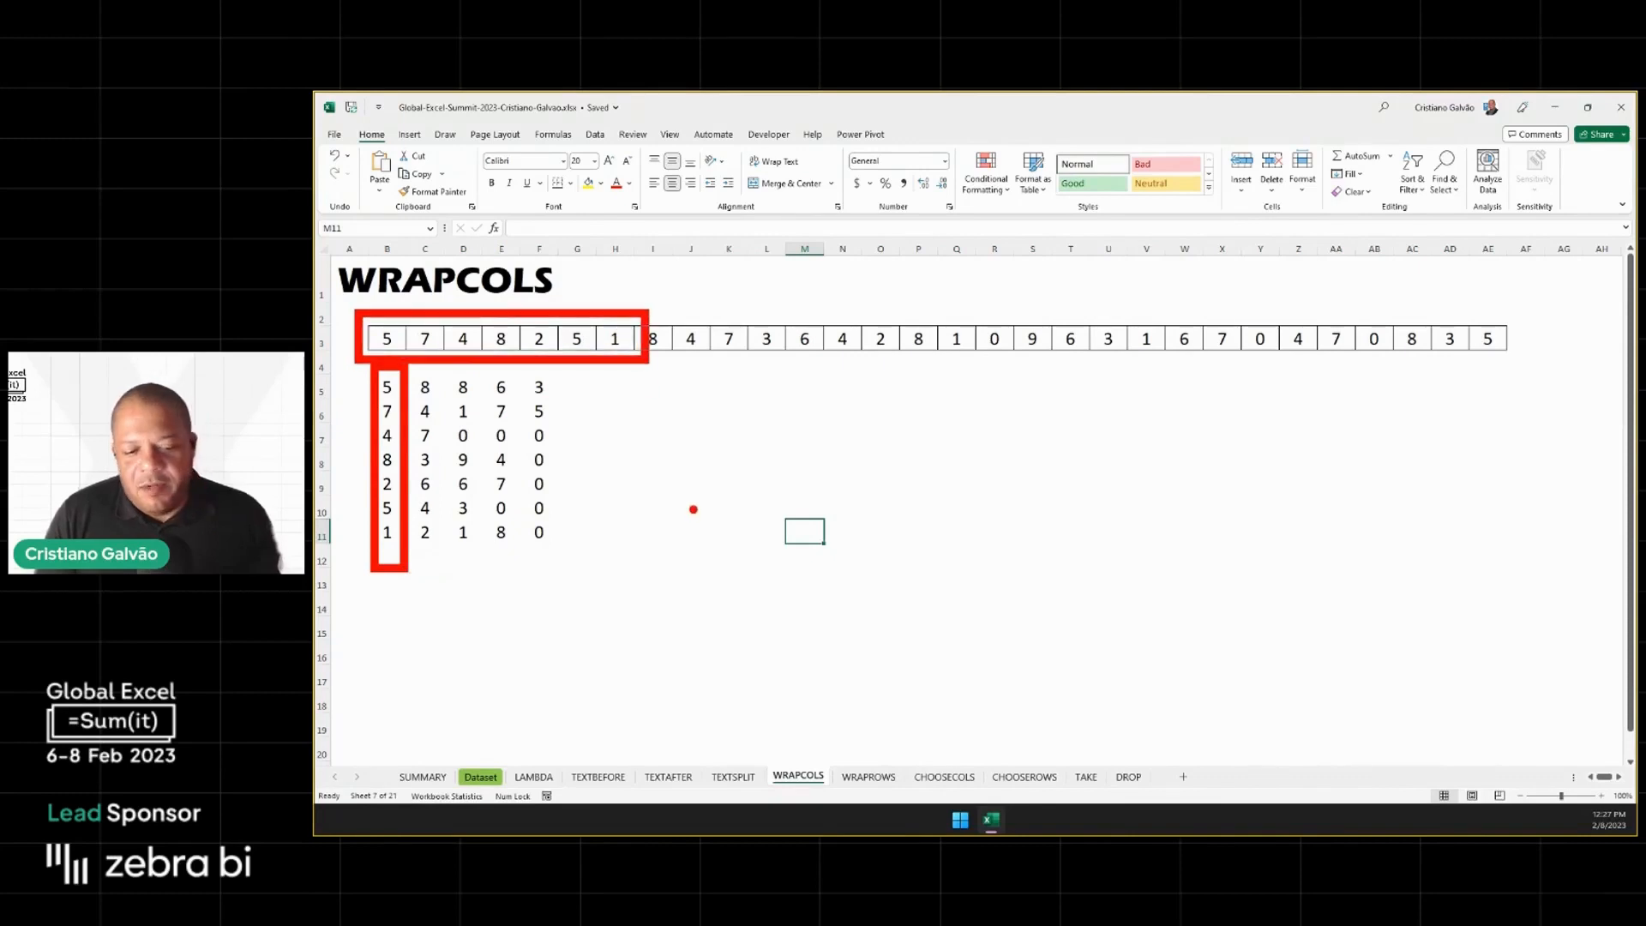
Review the arguments of the WRAPCOLS formula in B5, widening column B so the formula fits on one line
double_click(386, 387)
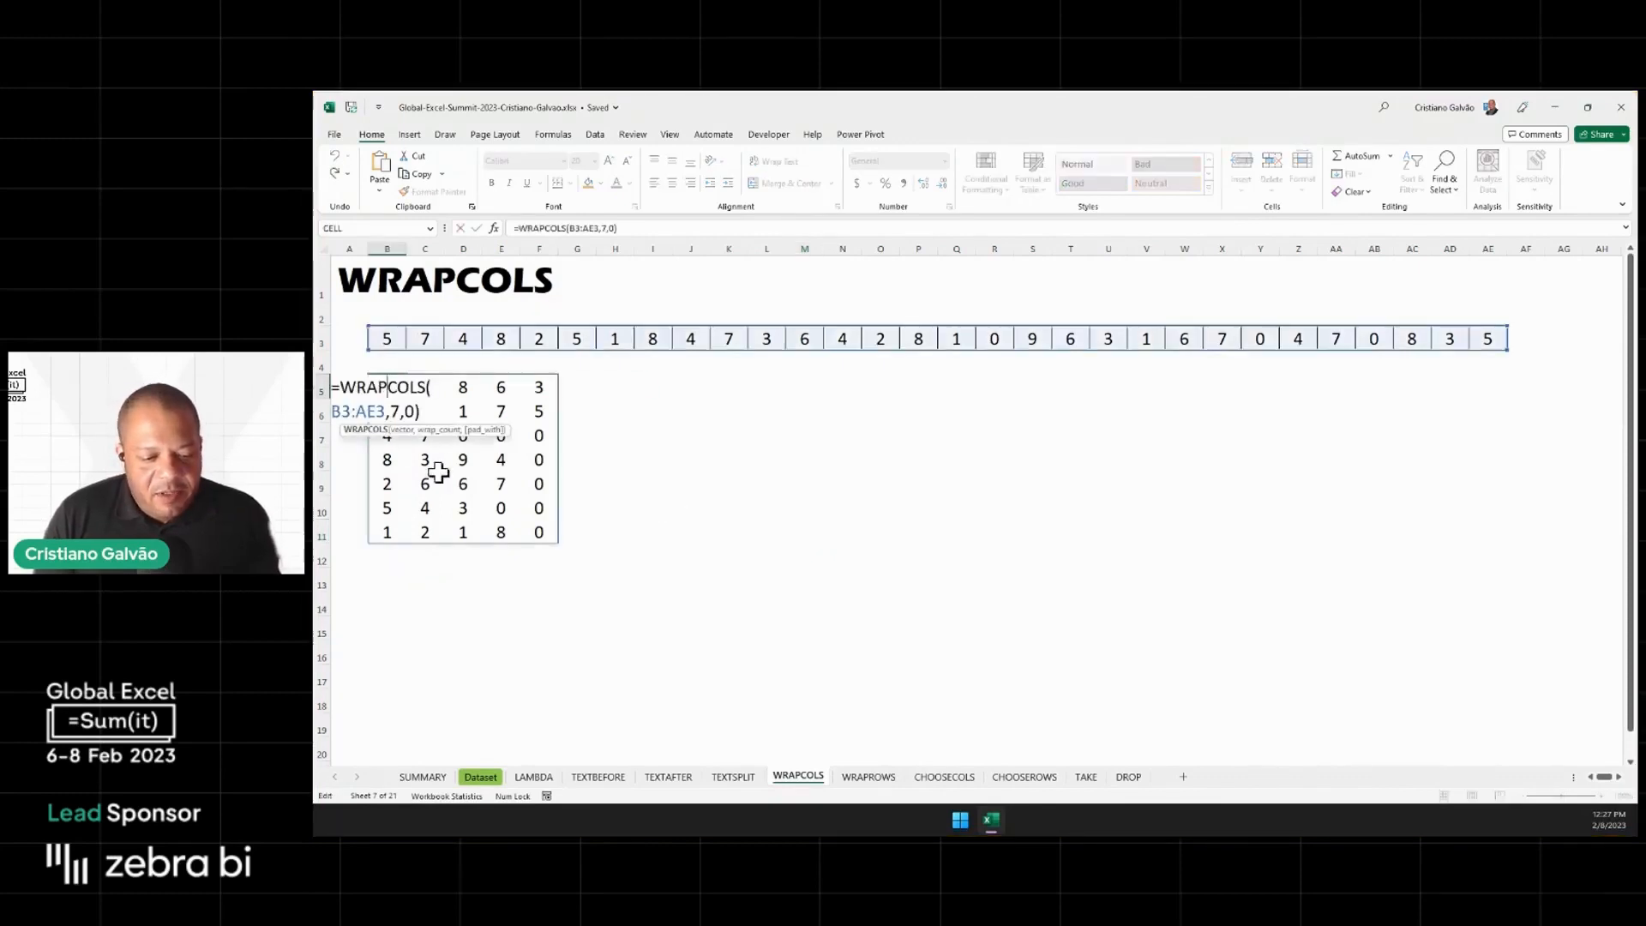
key("Escape")
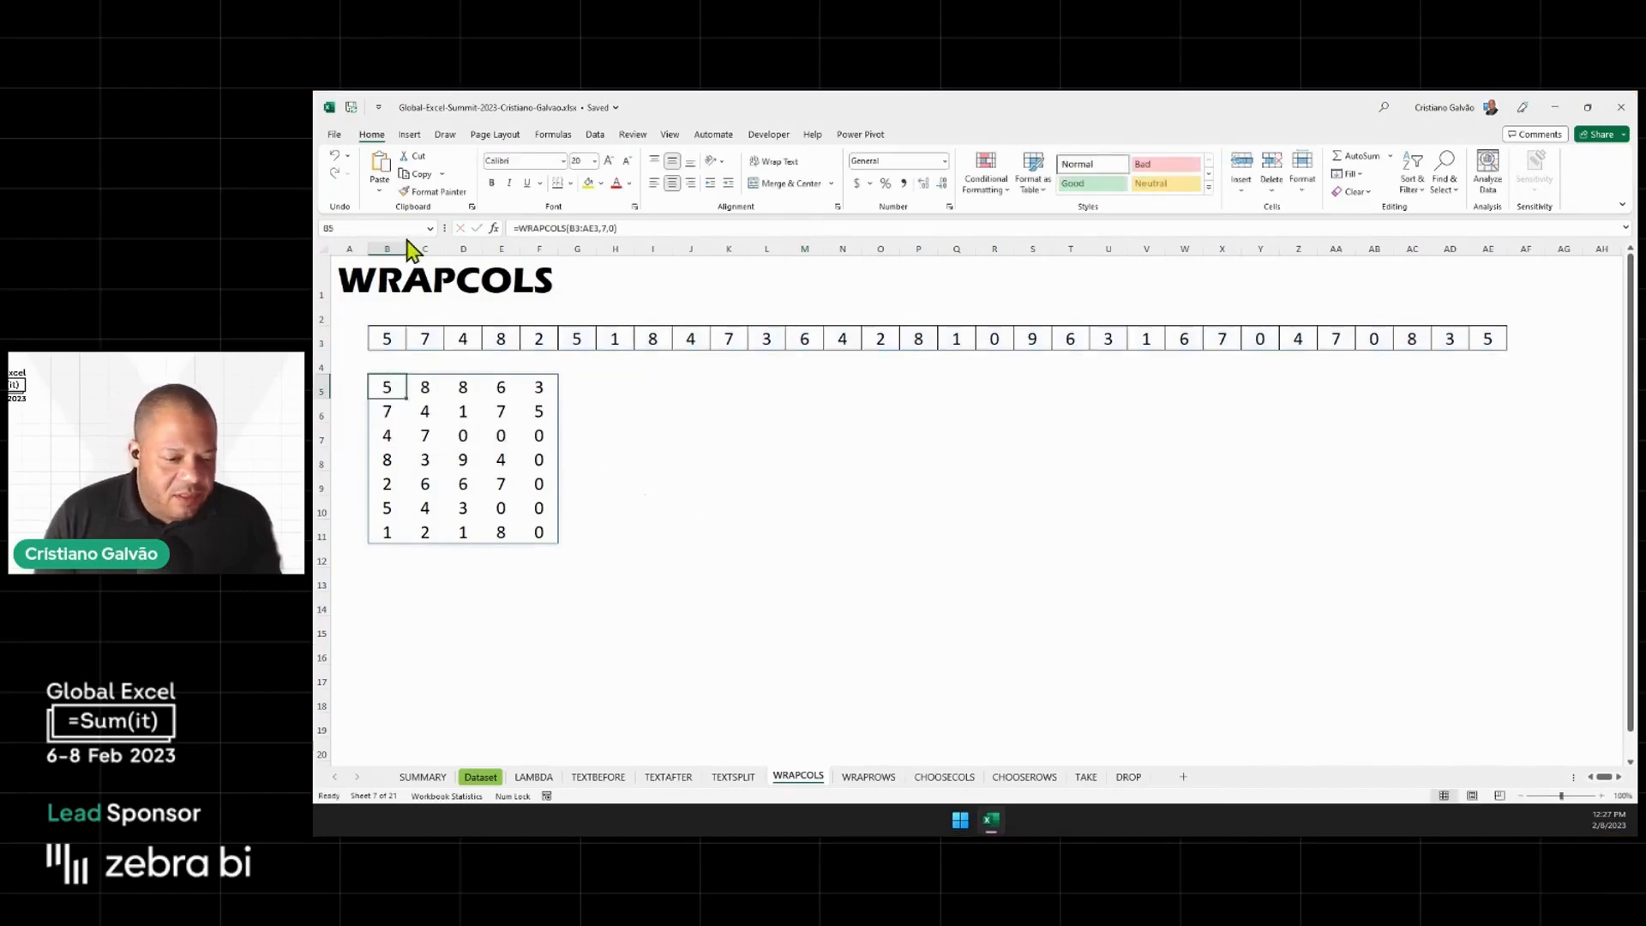
left_click_drag(405, 246, 523, 246)
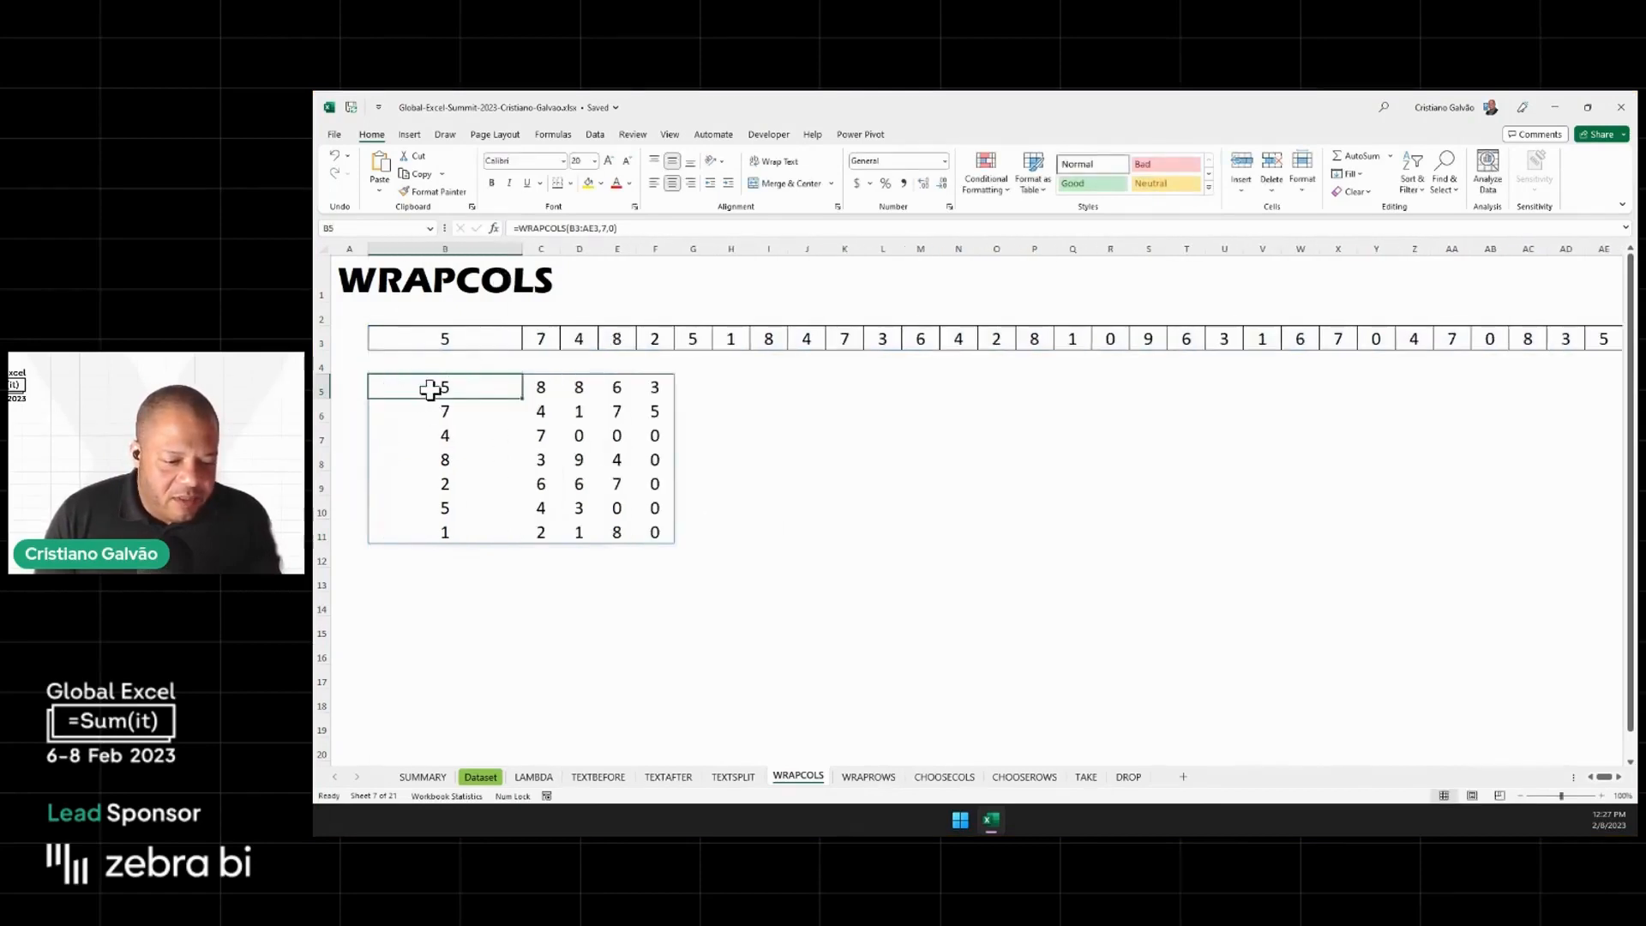
double_click(432, 387)
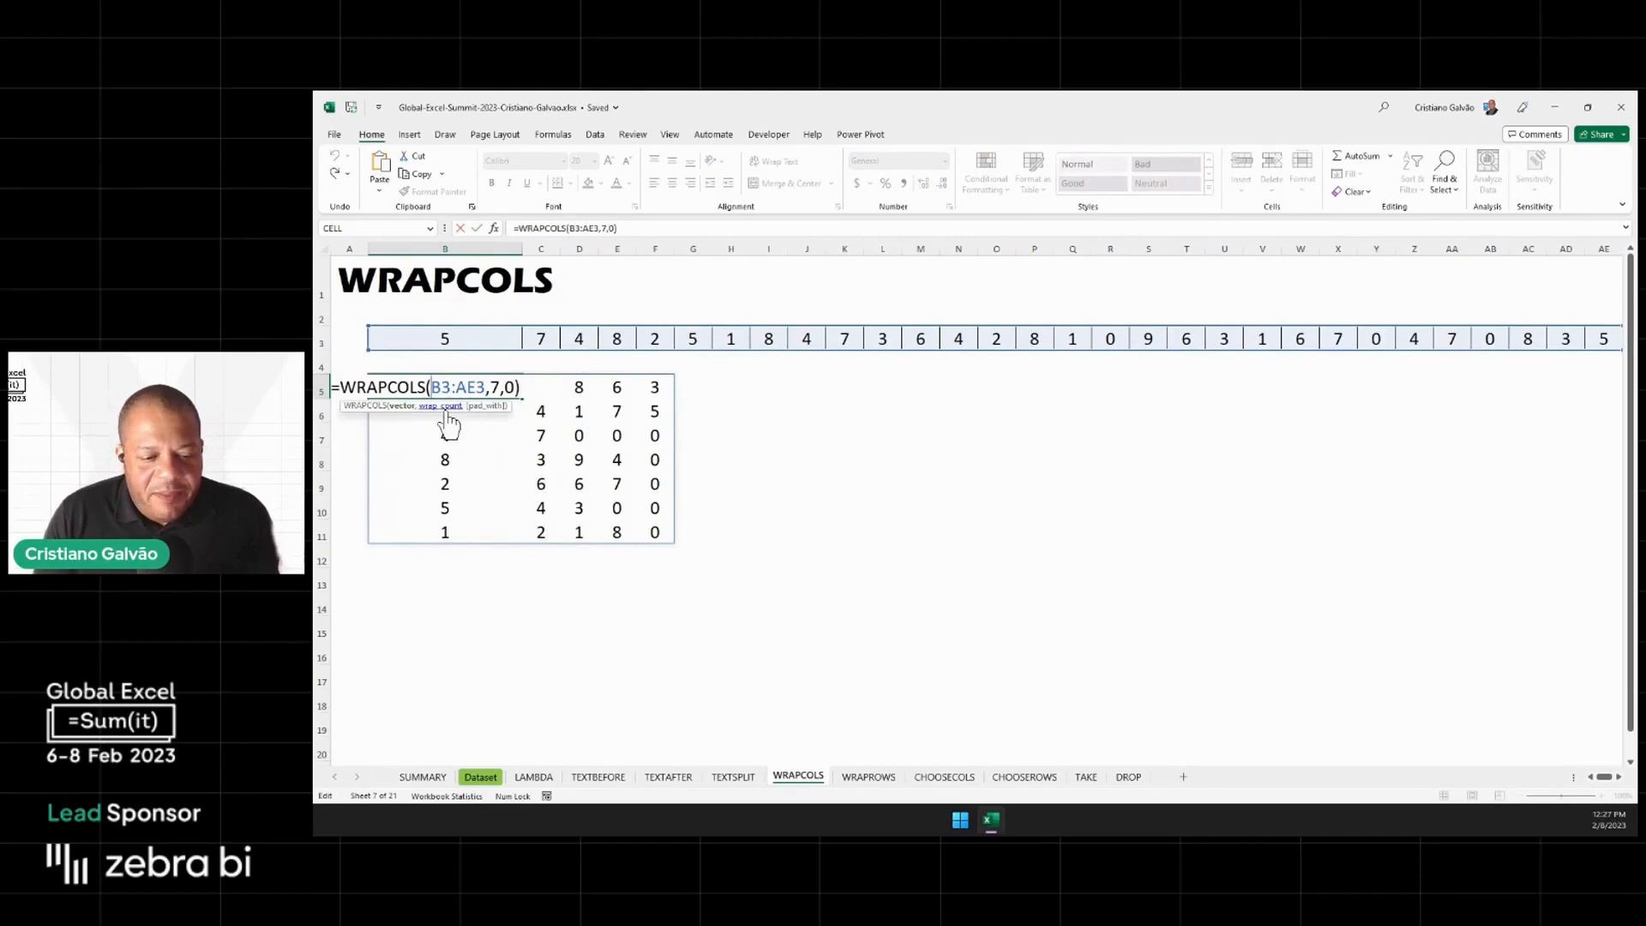
key("ctrl+Return")
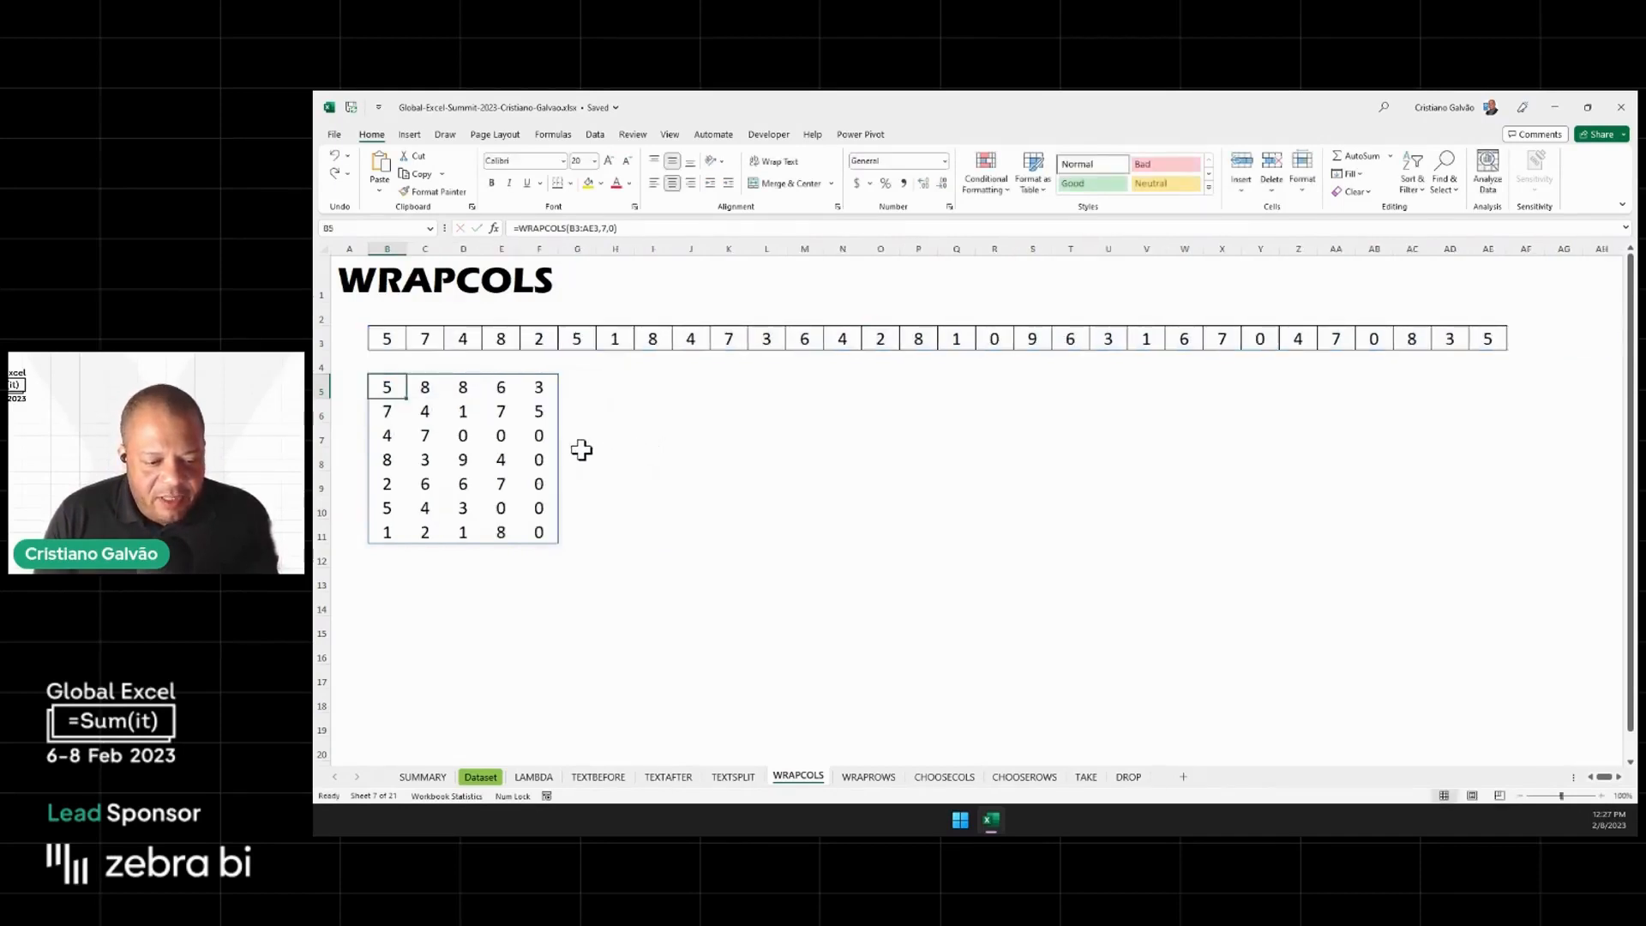
Circle the first column of the WRAPCOLS result with the on-screen pen, clear the drawing and review the B5 formula again
key("ctrl+2")
mouse_move(367, 371)
left_mouse_down()
mouse_move(416, 468)
mouse_move(378, 562)
mouse_move(355, 375)
left_mouse_up()
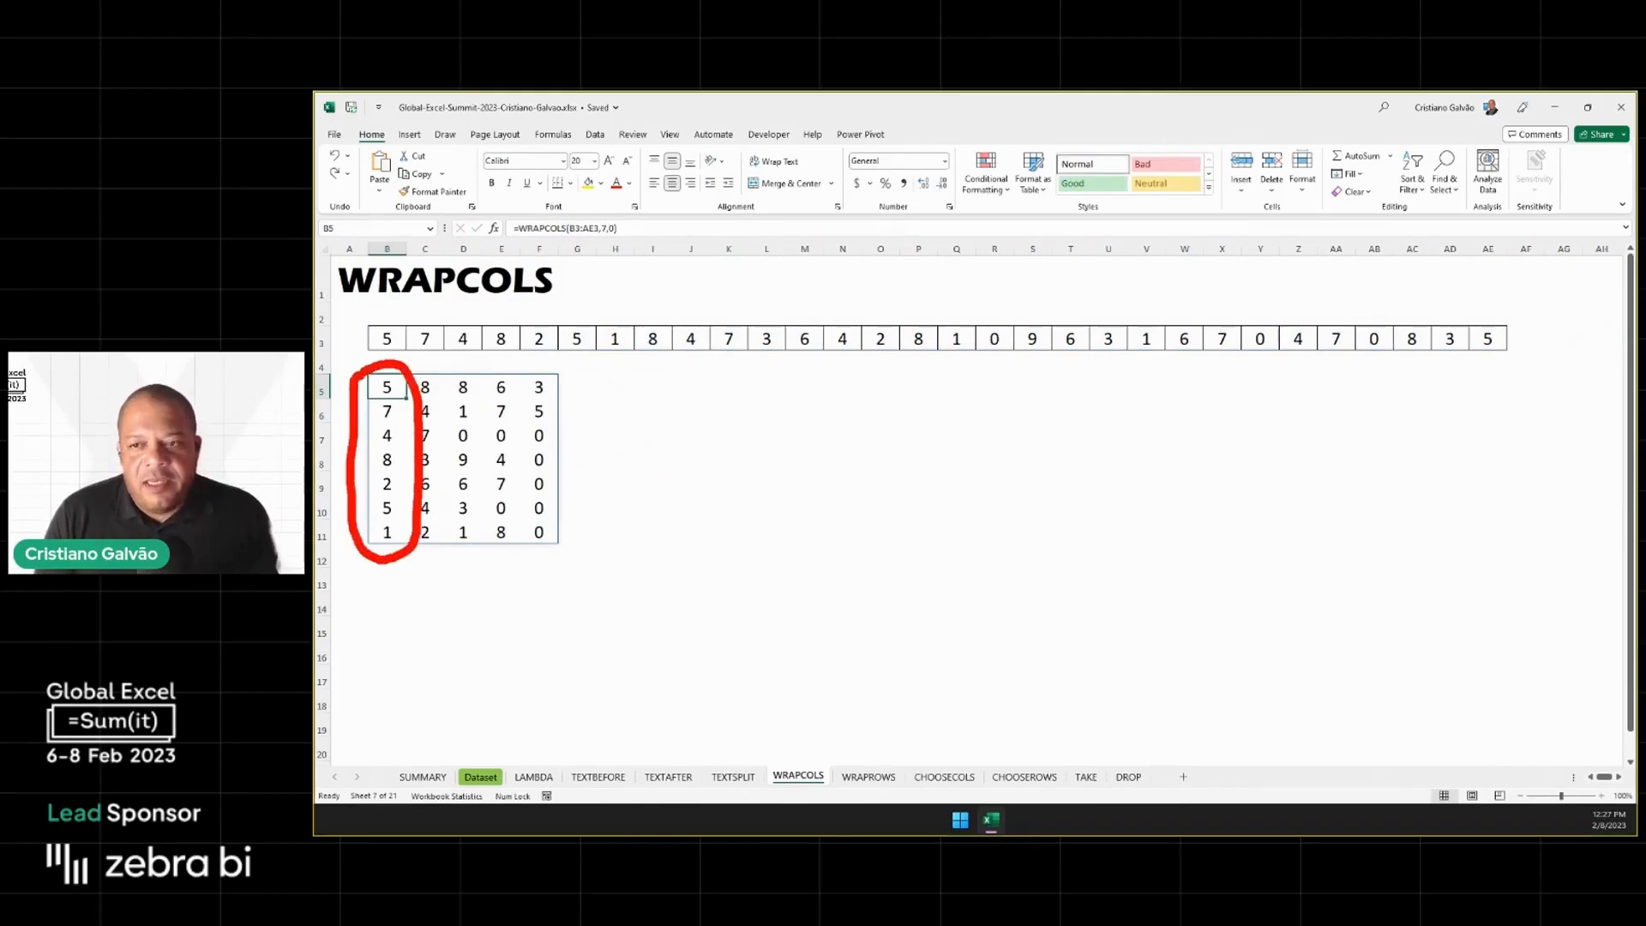
key("Escape")
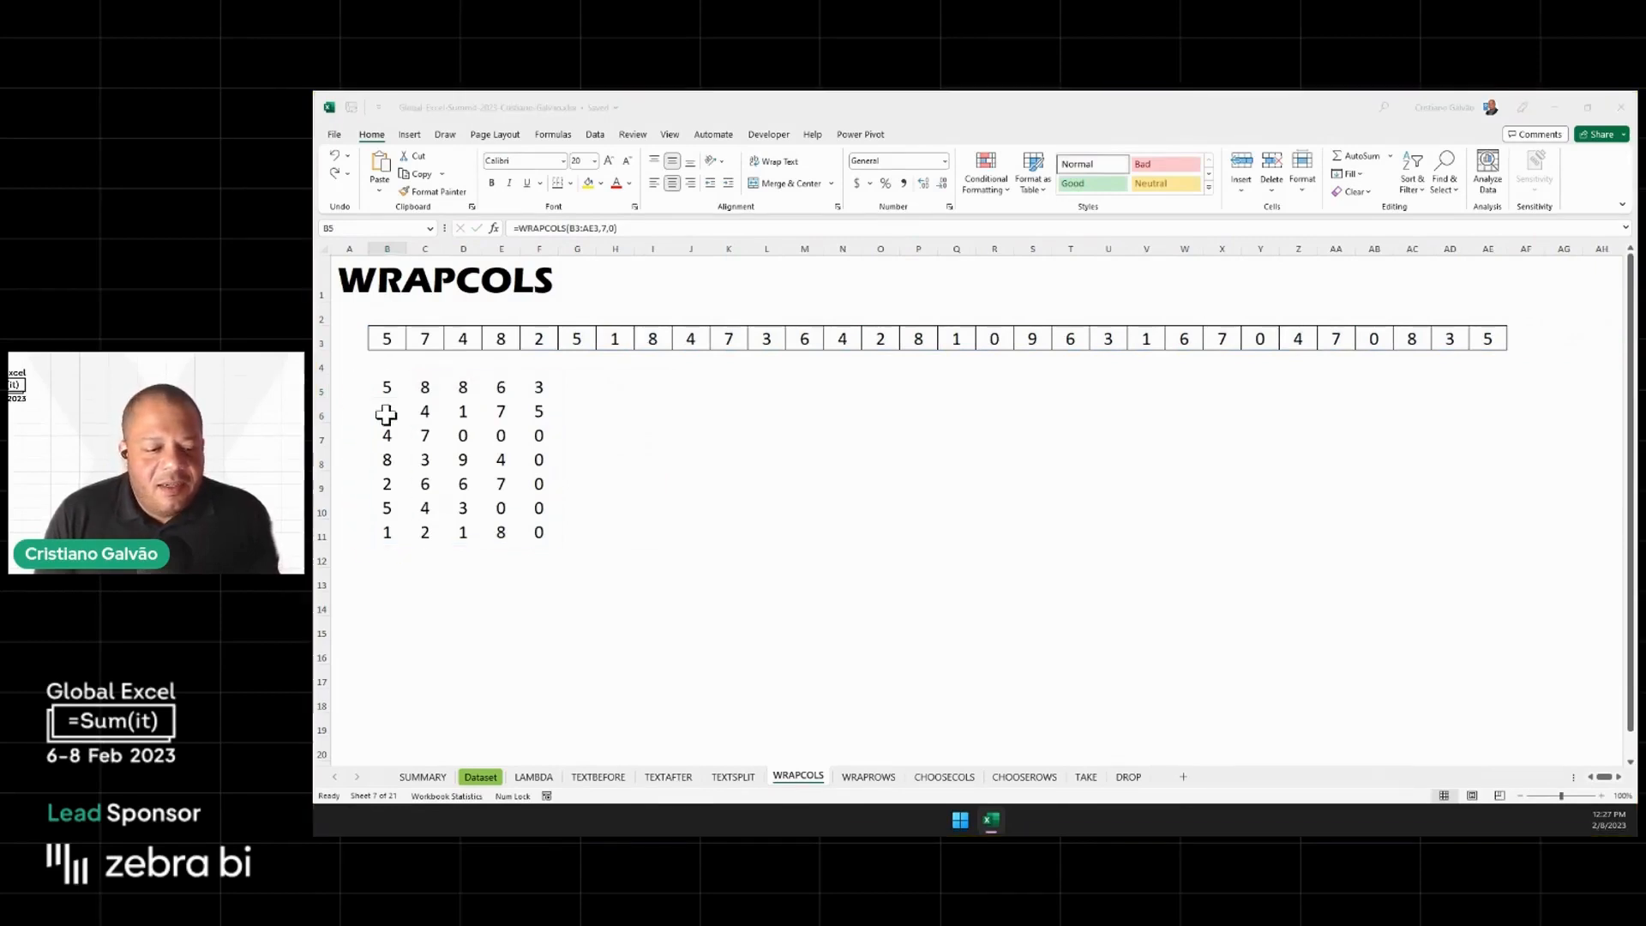
double_click(387, 387)
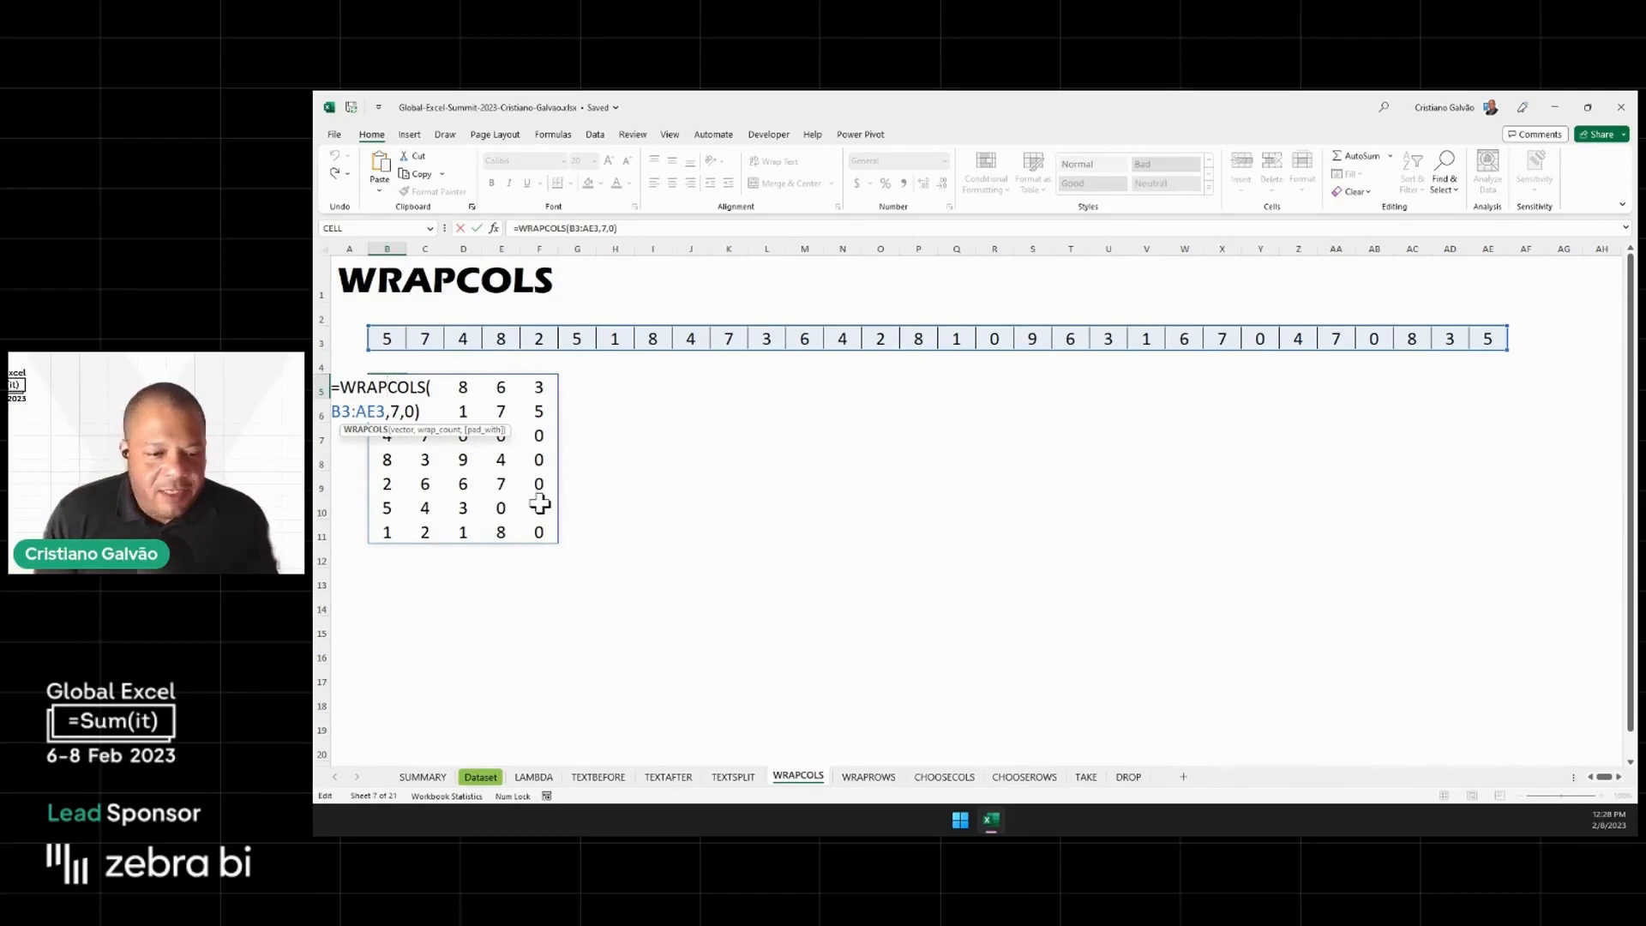
key("ctrl+Return")
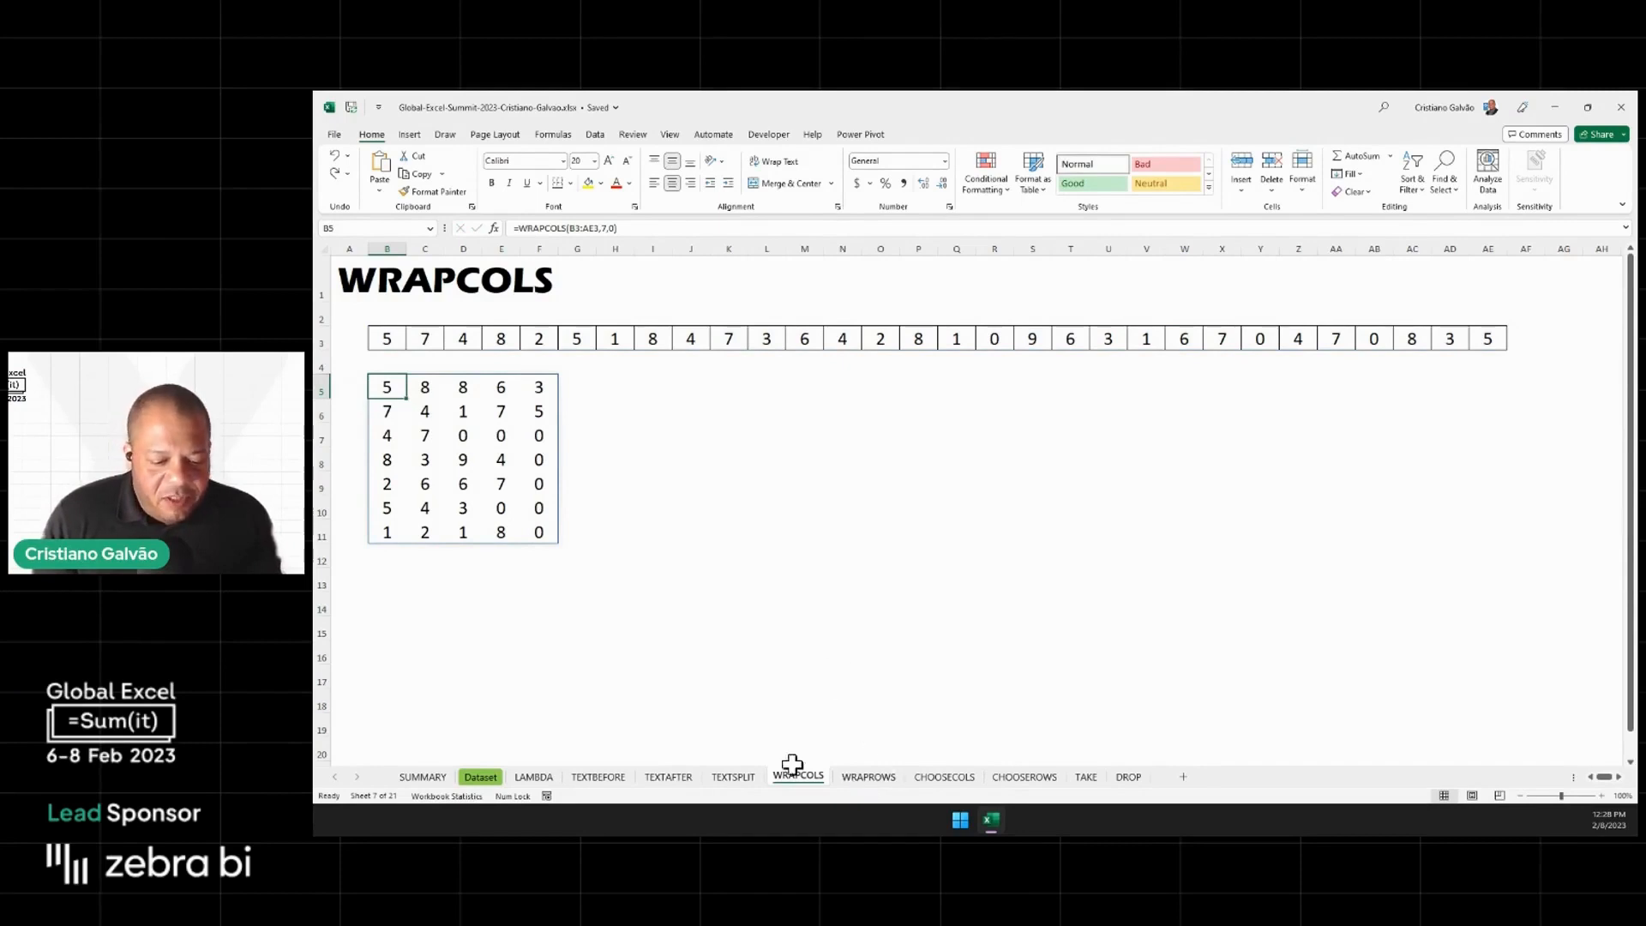
Select WRAPROWS in the function list on the SUMMARY sheet, and open the WRAPROWS sheet
left_click(413, 780)
key("Down")
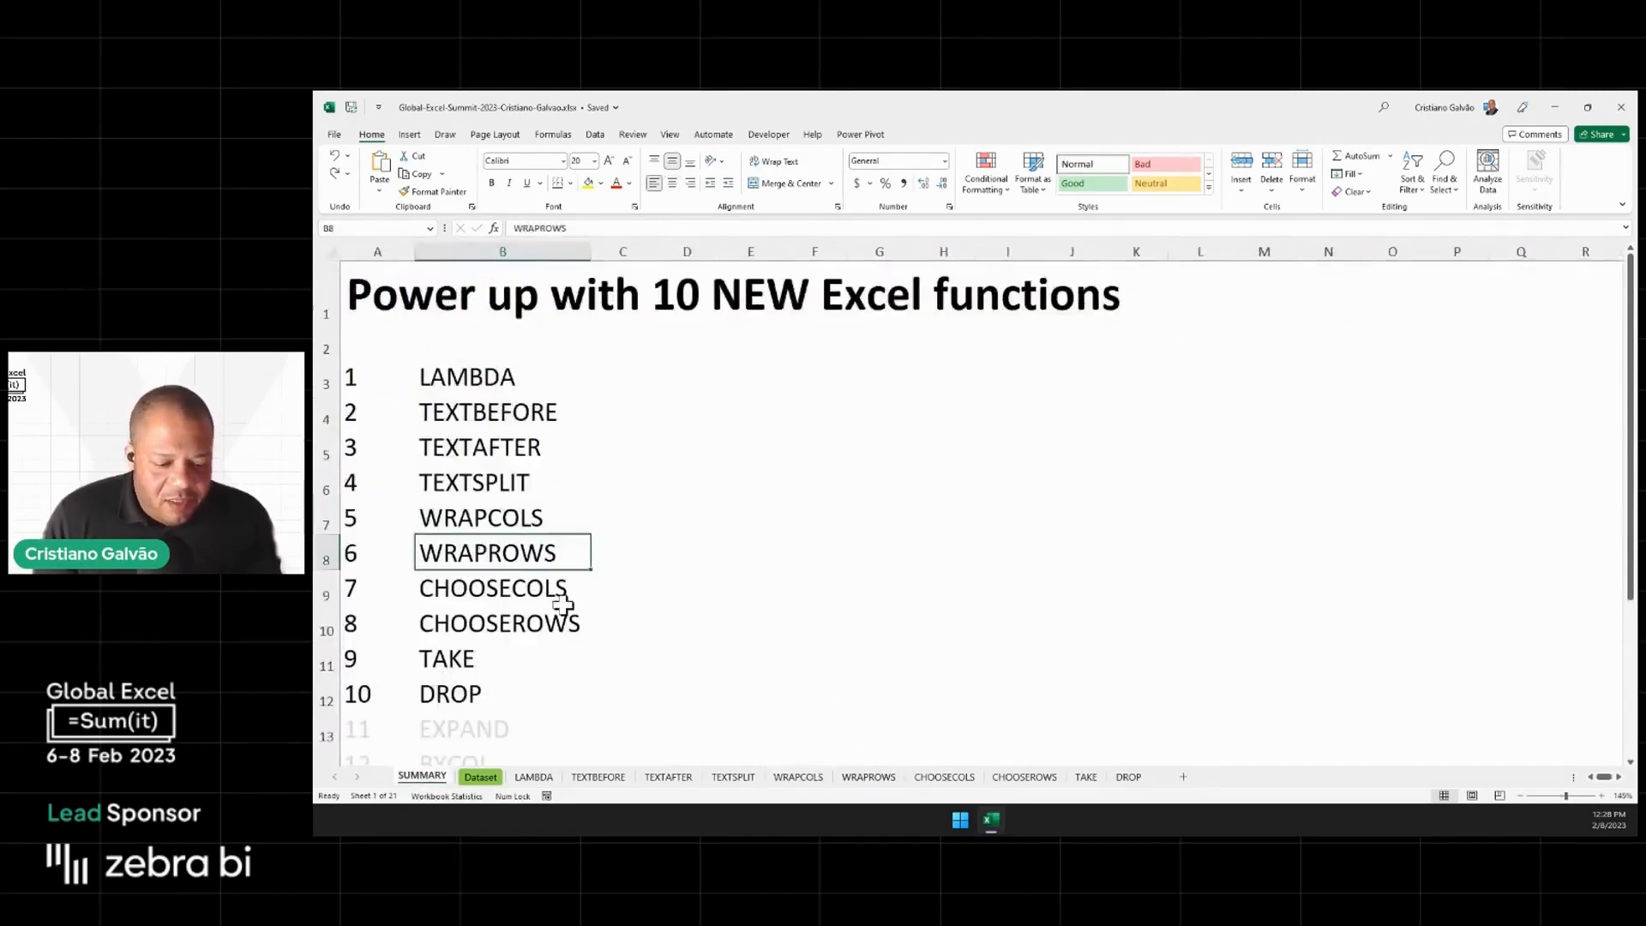
left_click(852, 783)
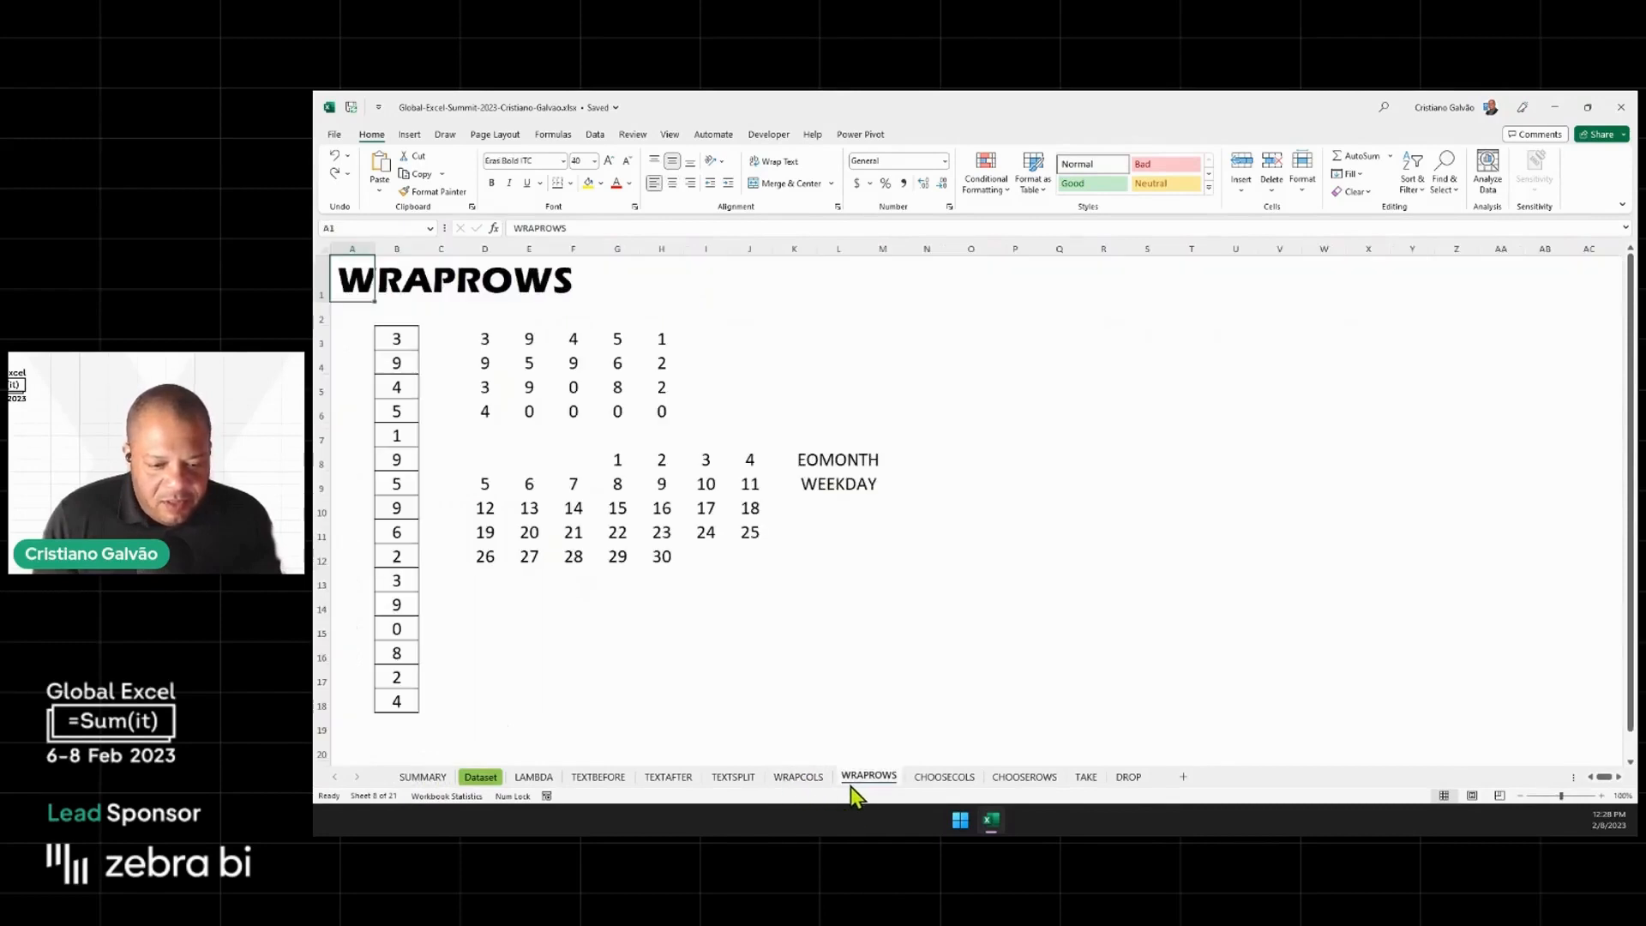
Review the WRAPROWS formula in D3, highlighting its wrap_count argument, and leave the formula unedited
double_click(484, 339)
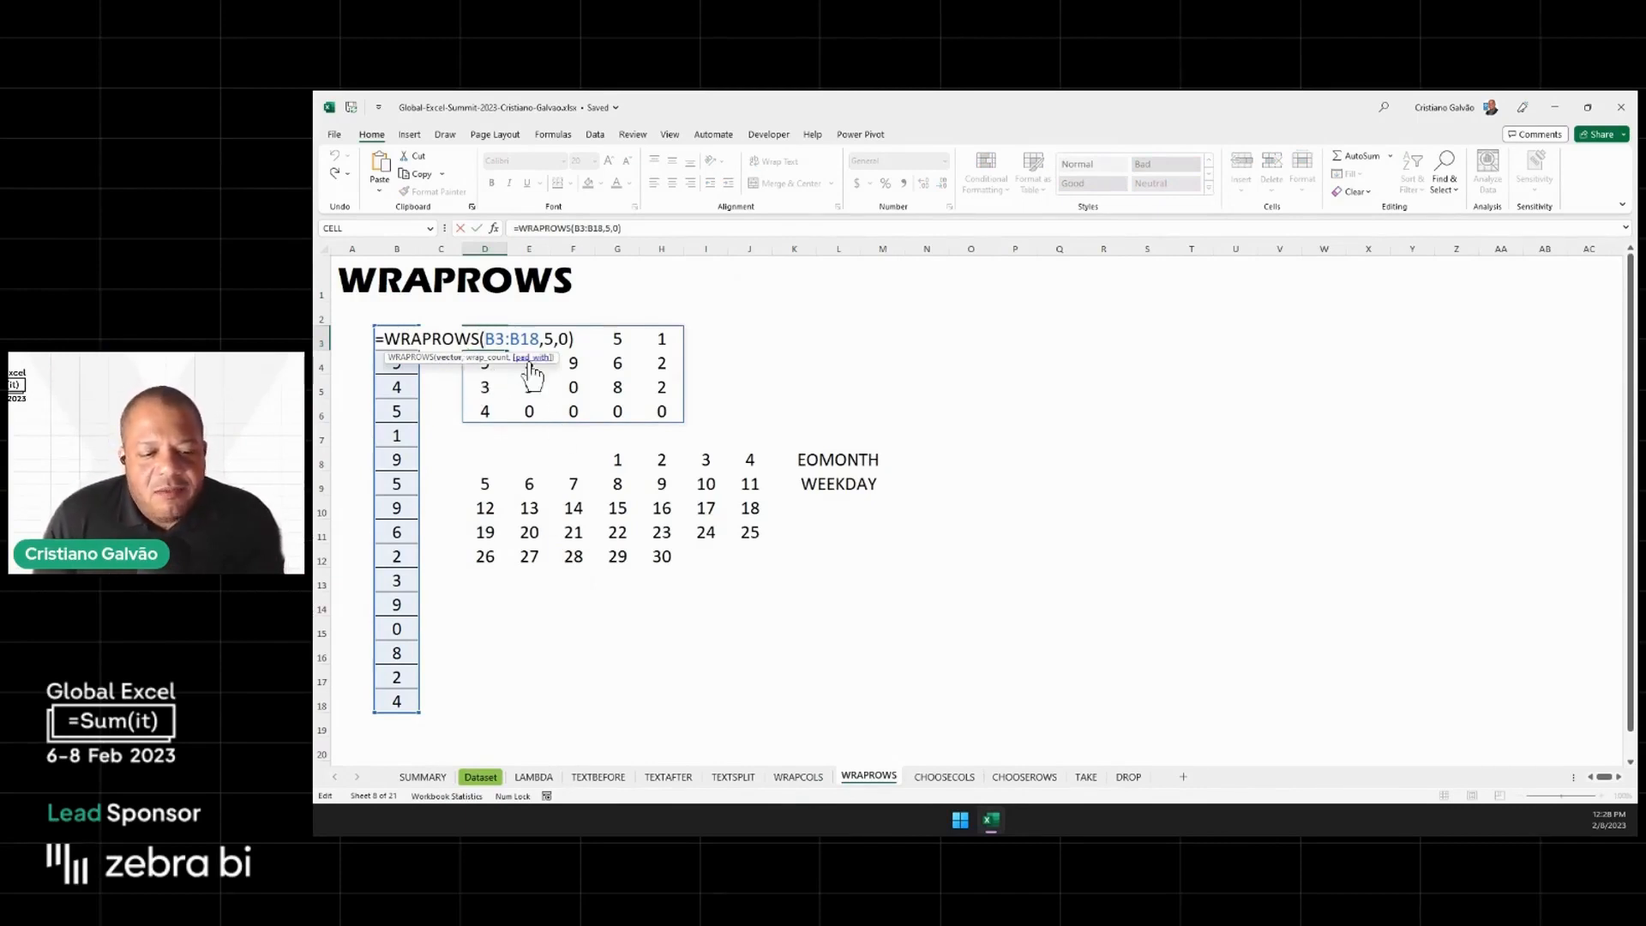
left_click_drag(544, 341, 555, 341)
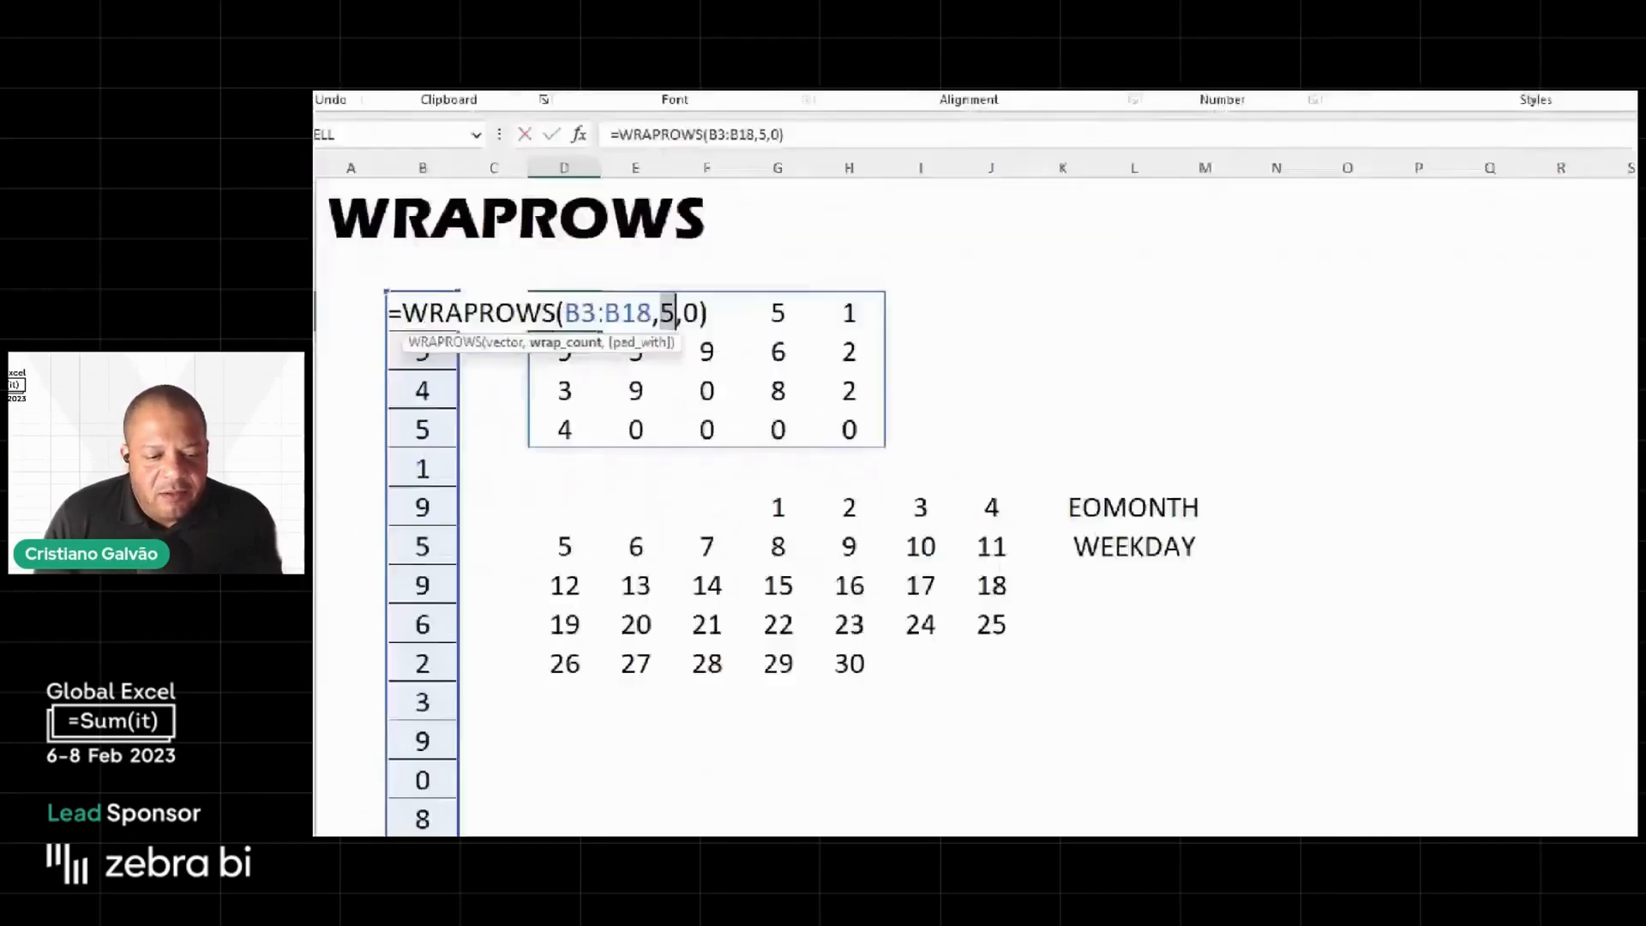
key("Escape")
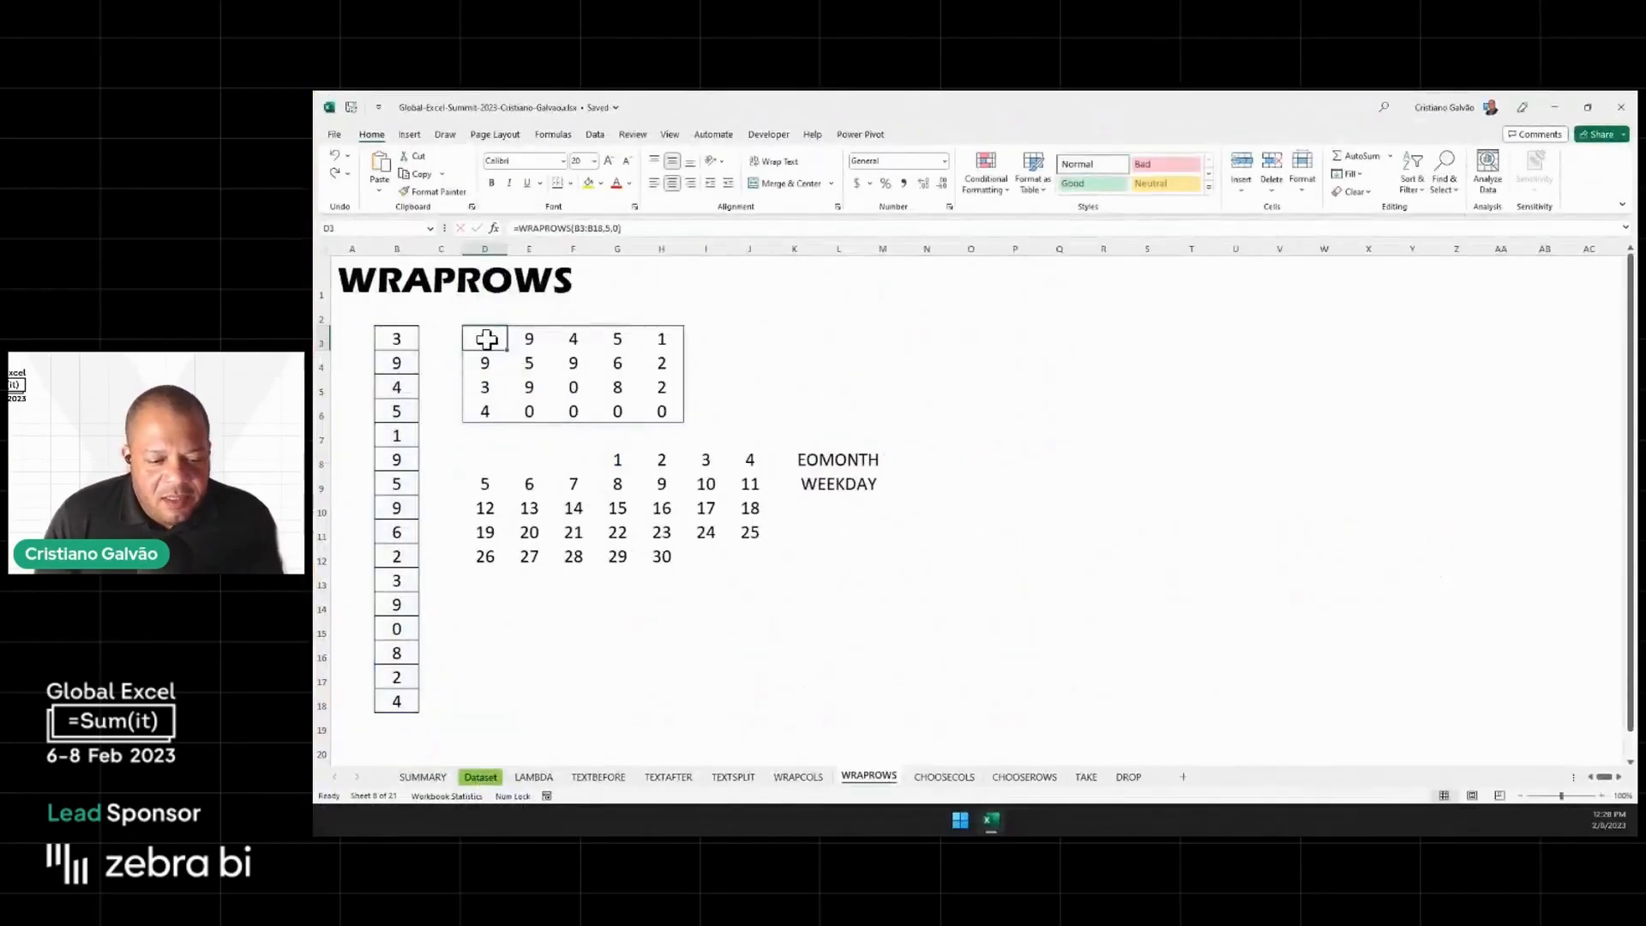
Step cell by cell through the first two rows of the WRAPROWS result to examine the wrapping order
left_click(527, 339)
left_click(573, 340)
left_click(617, 339)
left_click(658, 342)
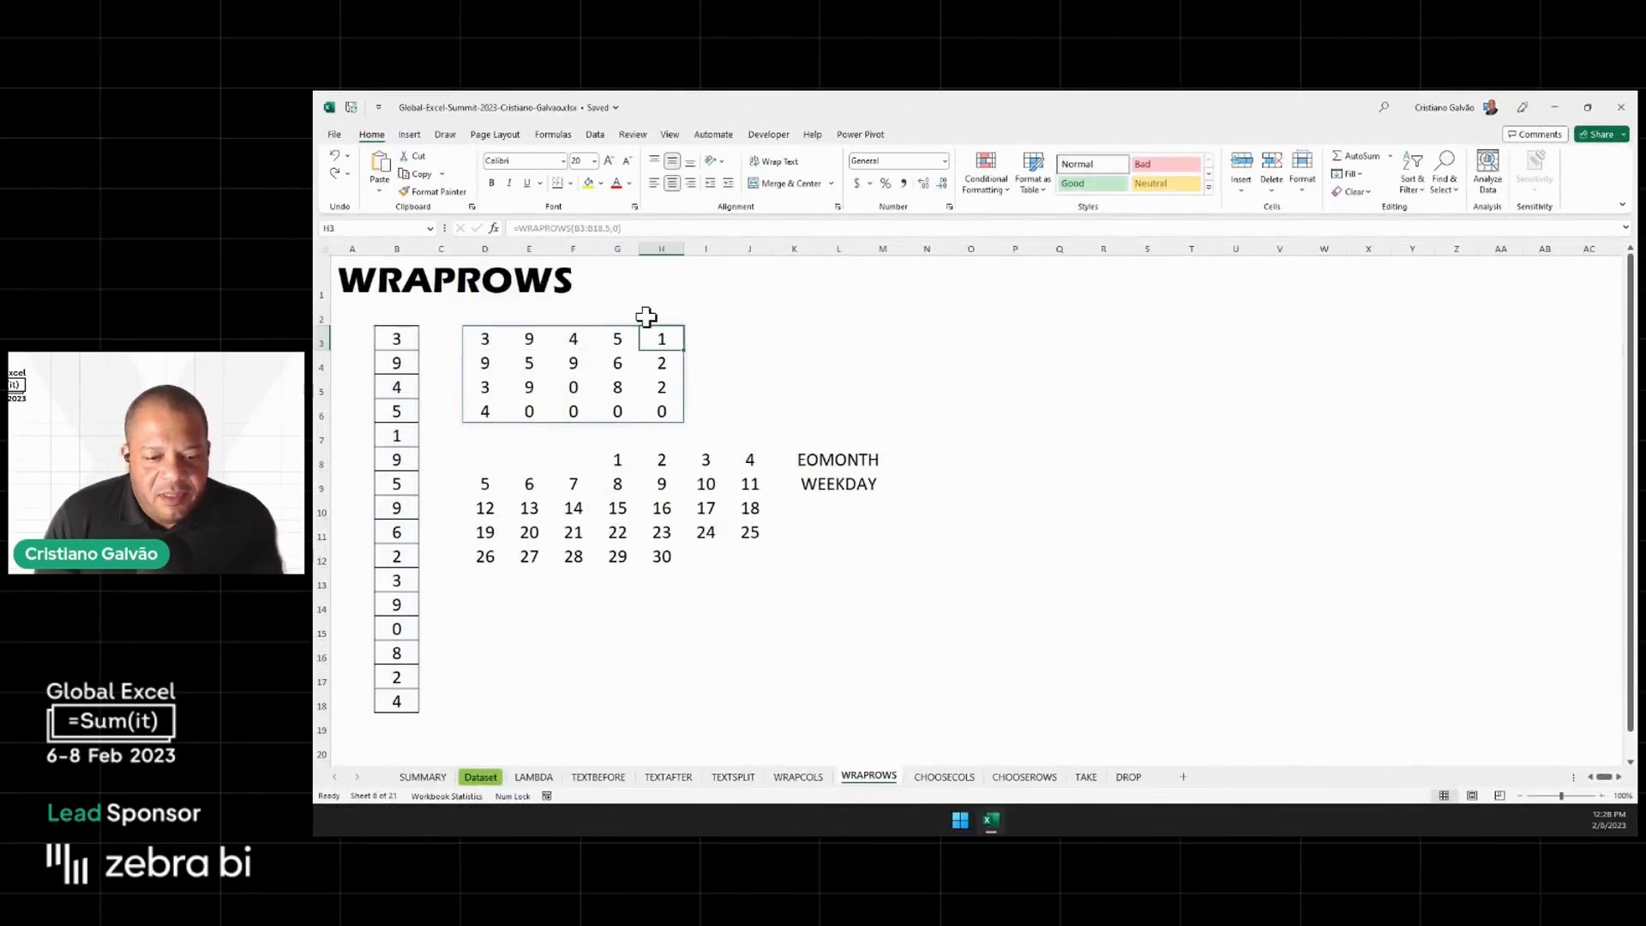
left_click(474, 364)
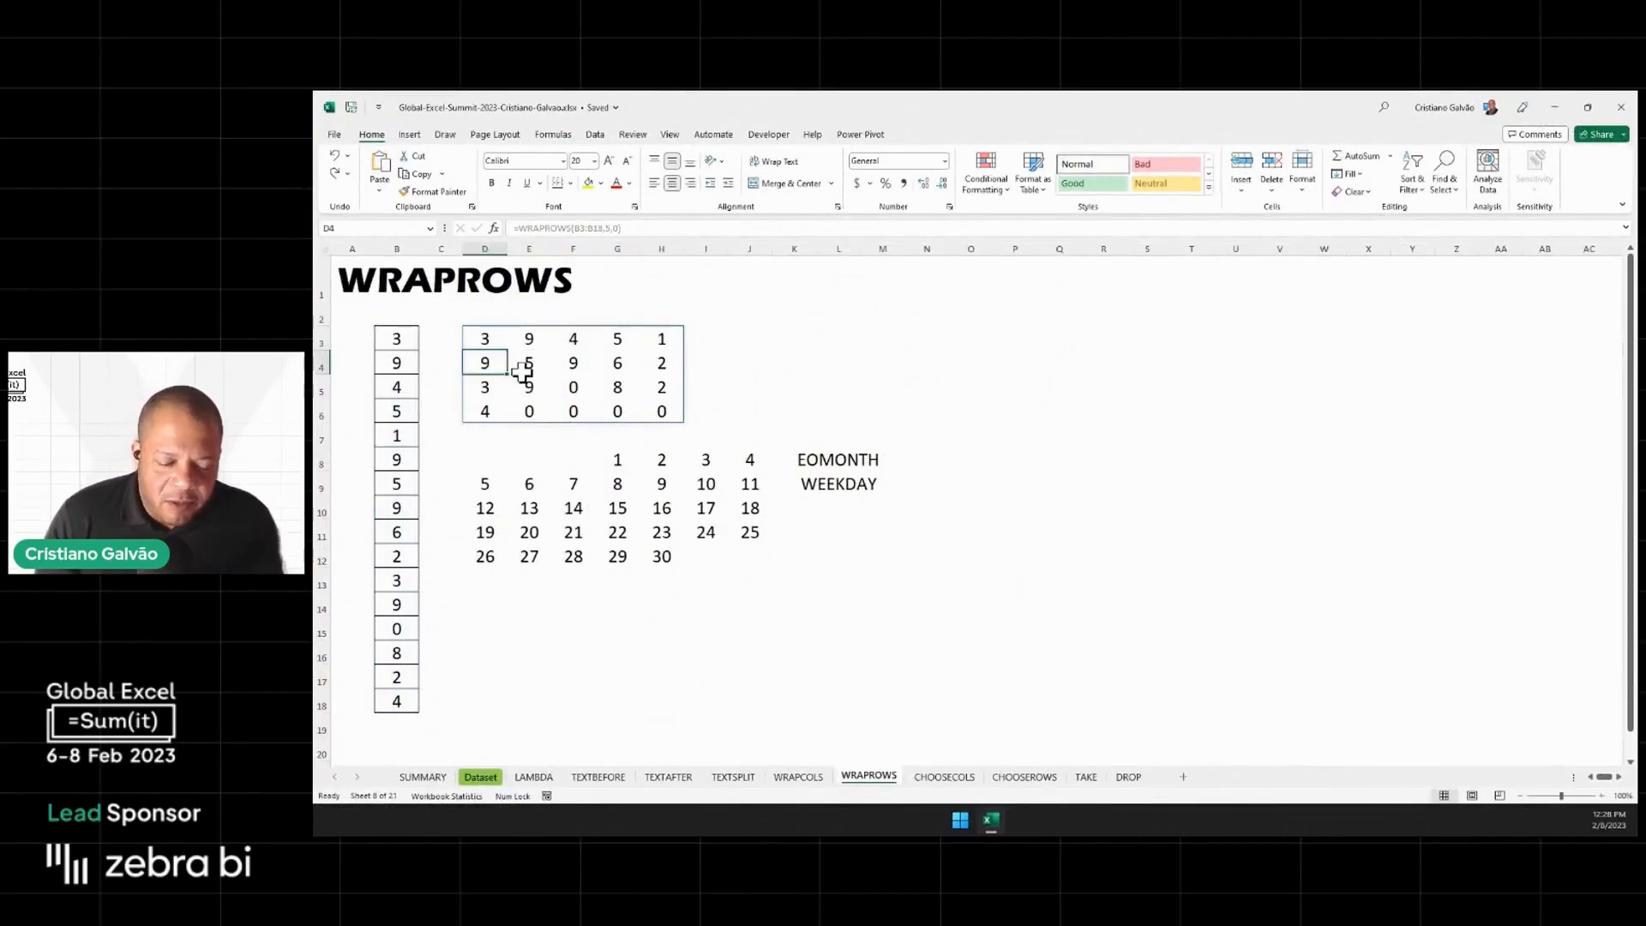
left_click(528, 365)
left_click(572, 366)
left_click(624, 367)
left_click(654, 364)
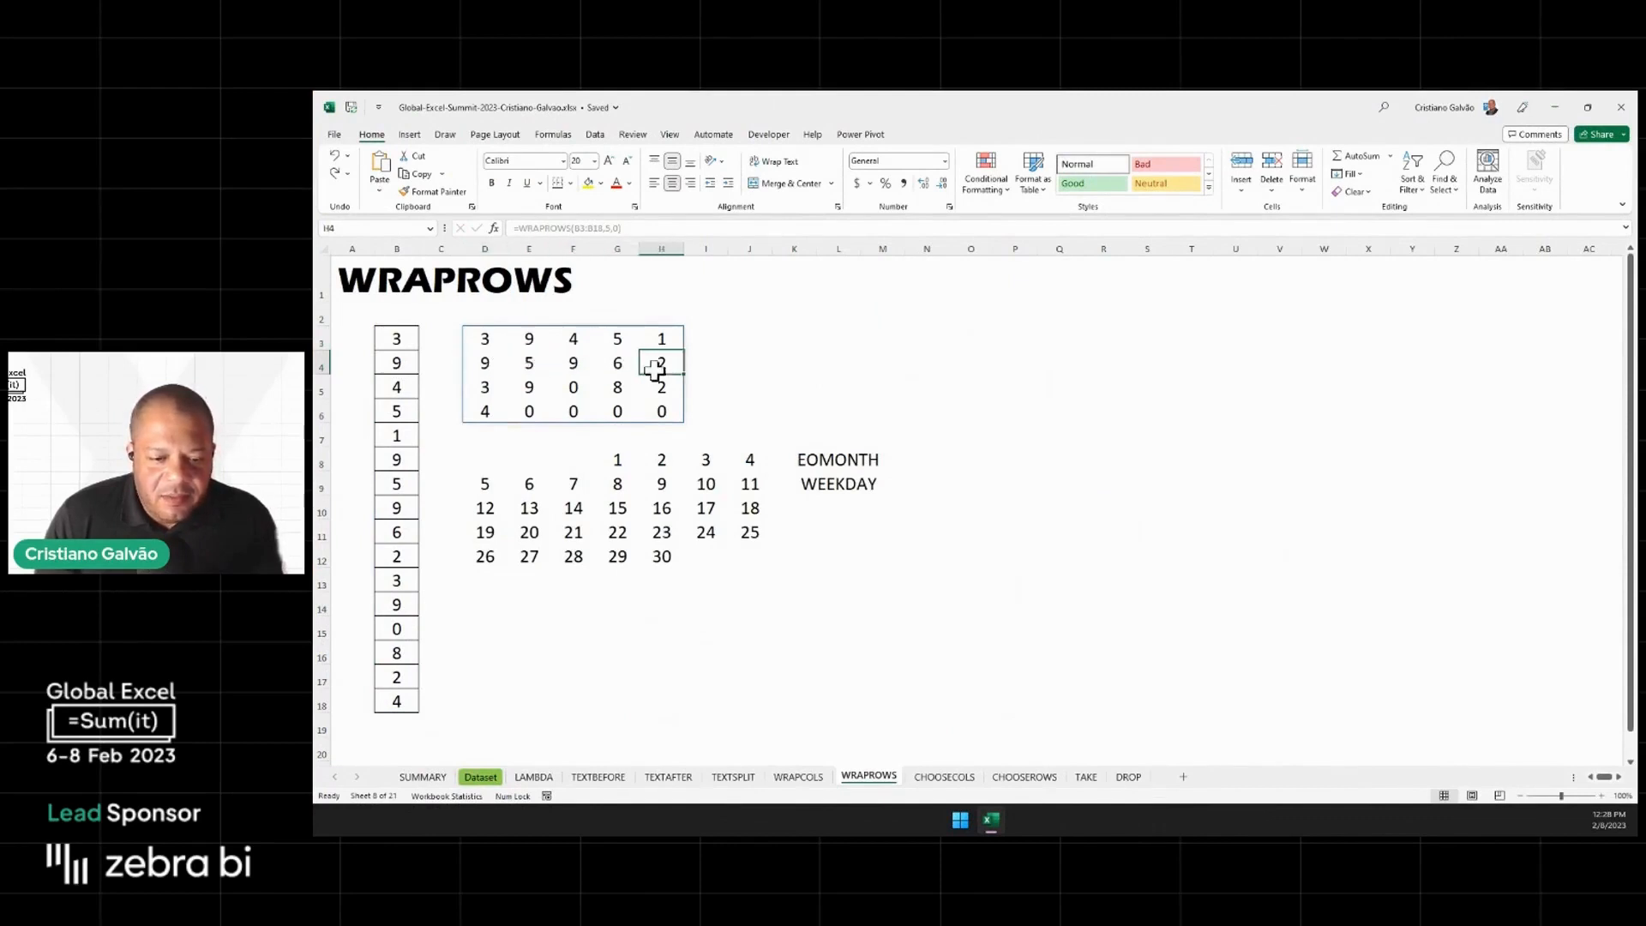
left_click(486, 359)
left_click(752, 339)
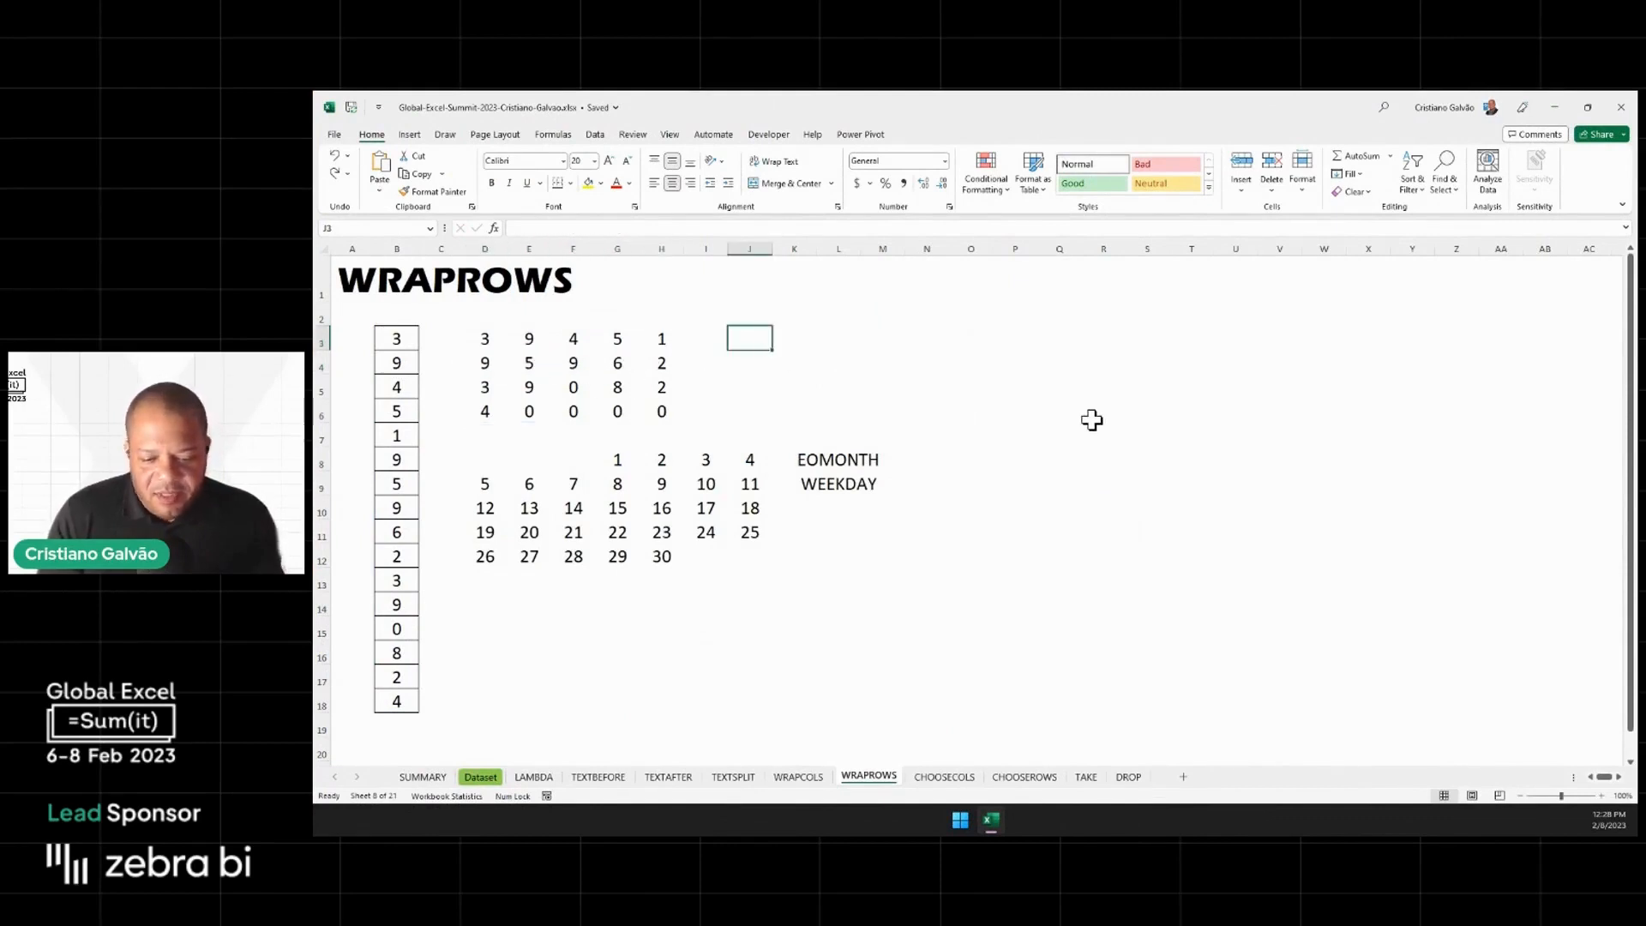
type("=")
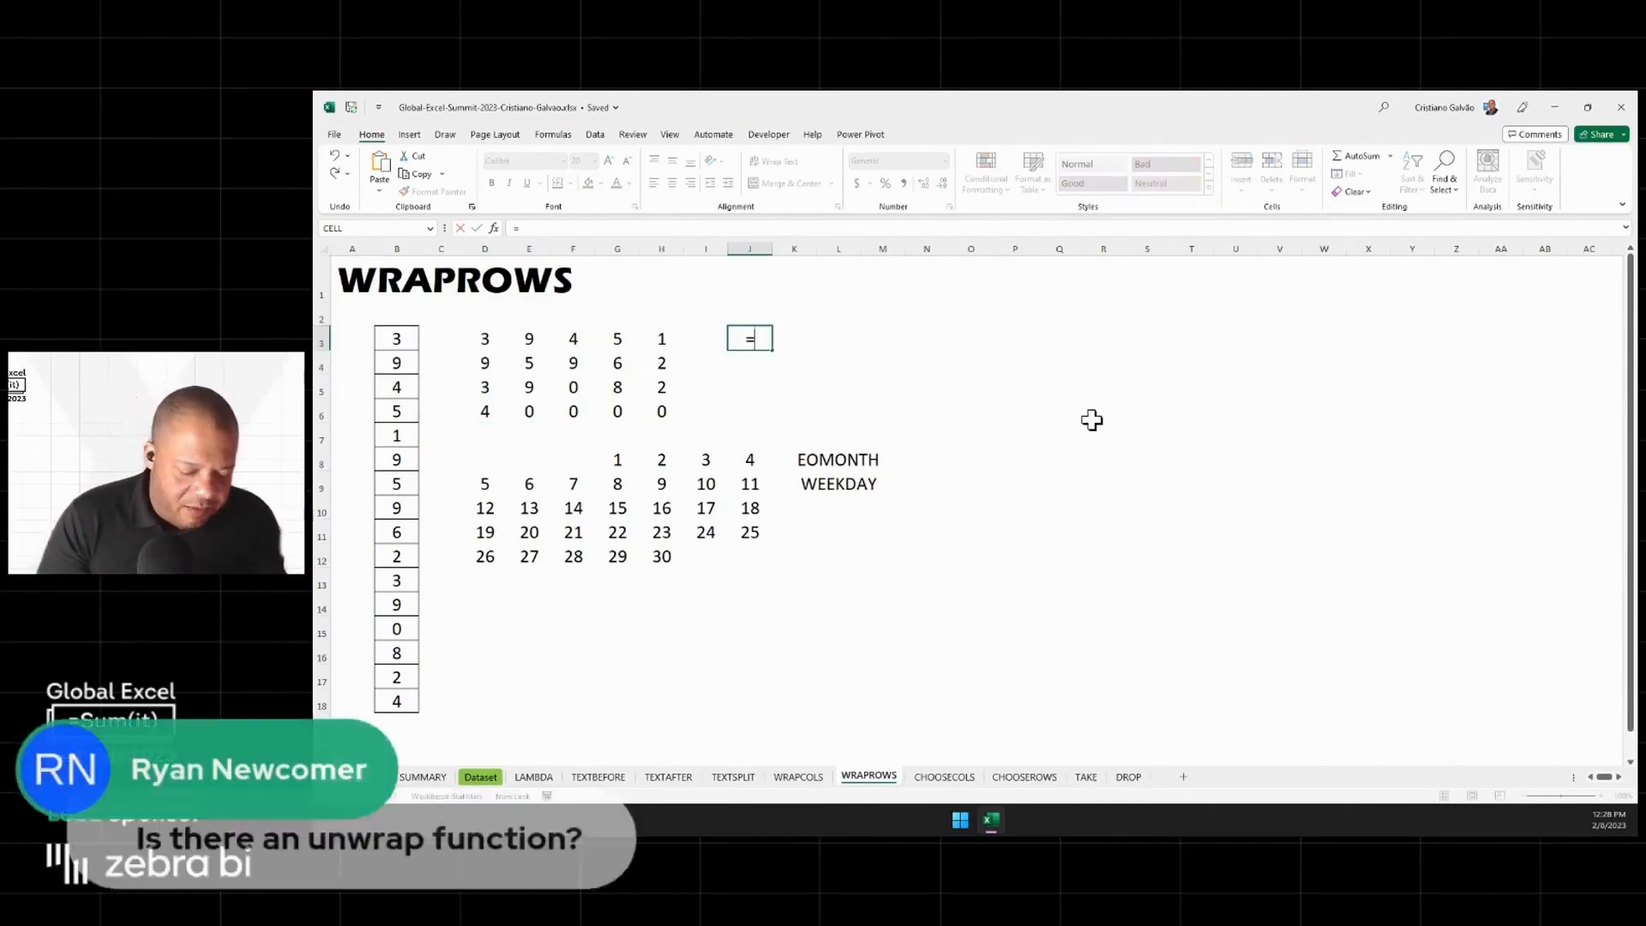
key("Escape")
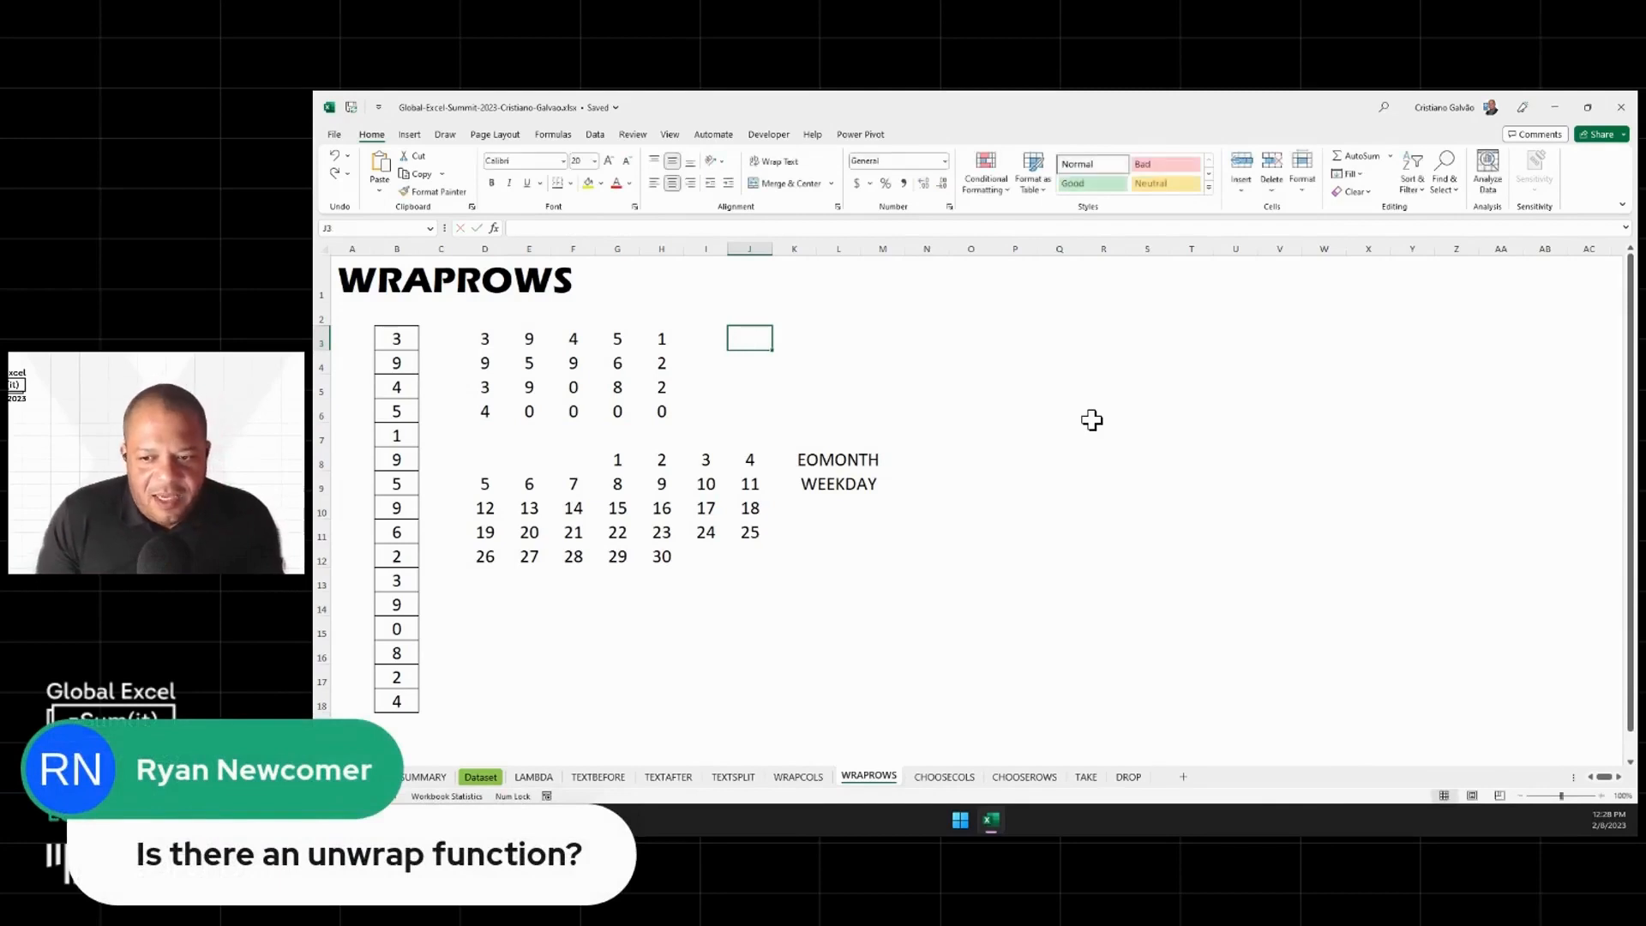
left_click(479, 340)
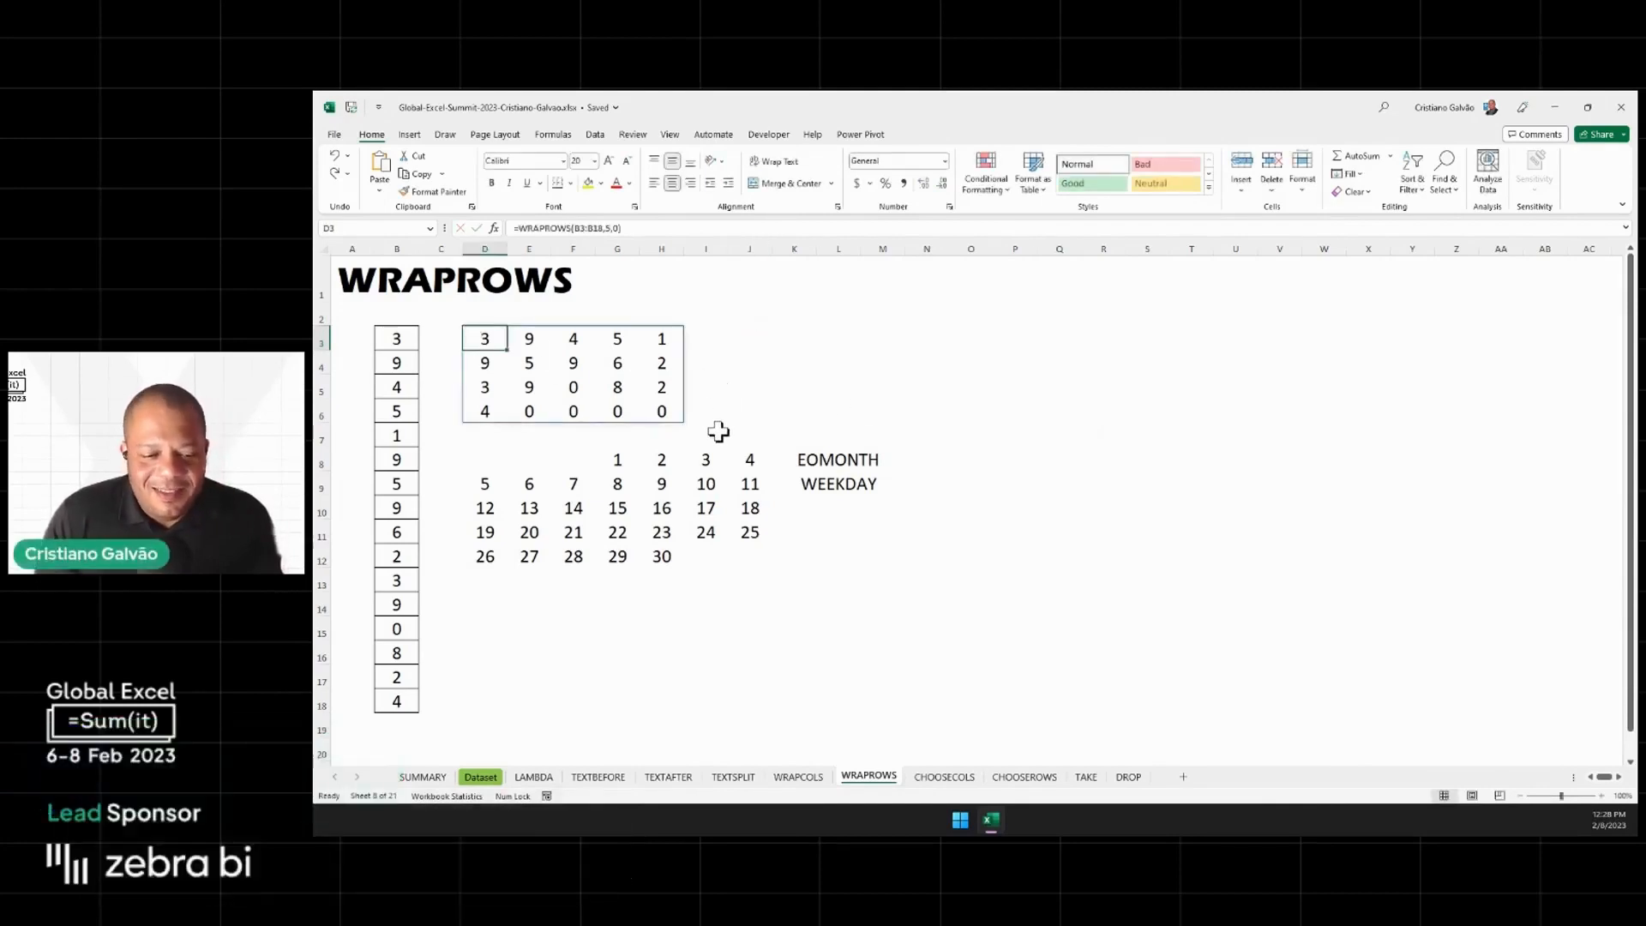
left_click(758, 338)
type("=TO")
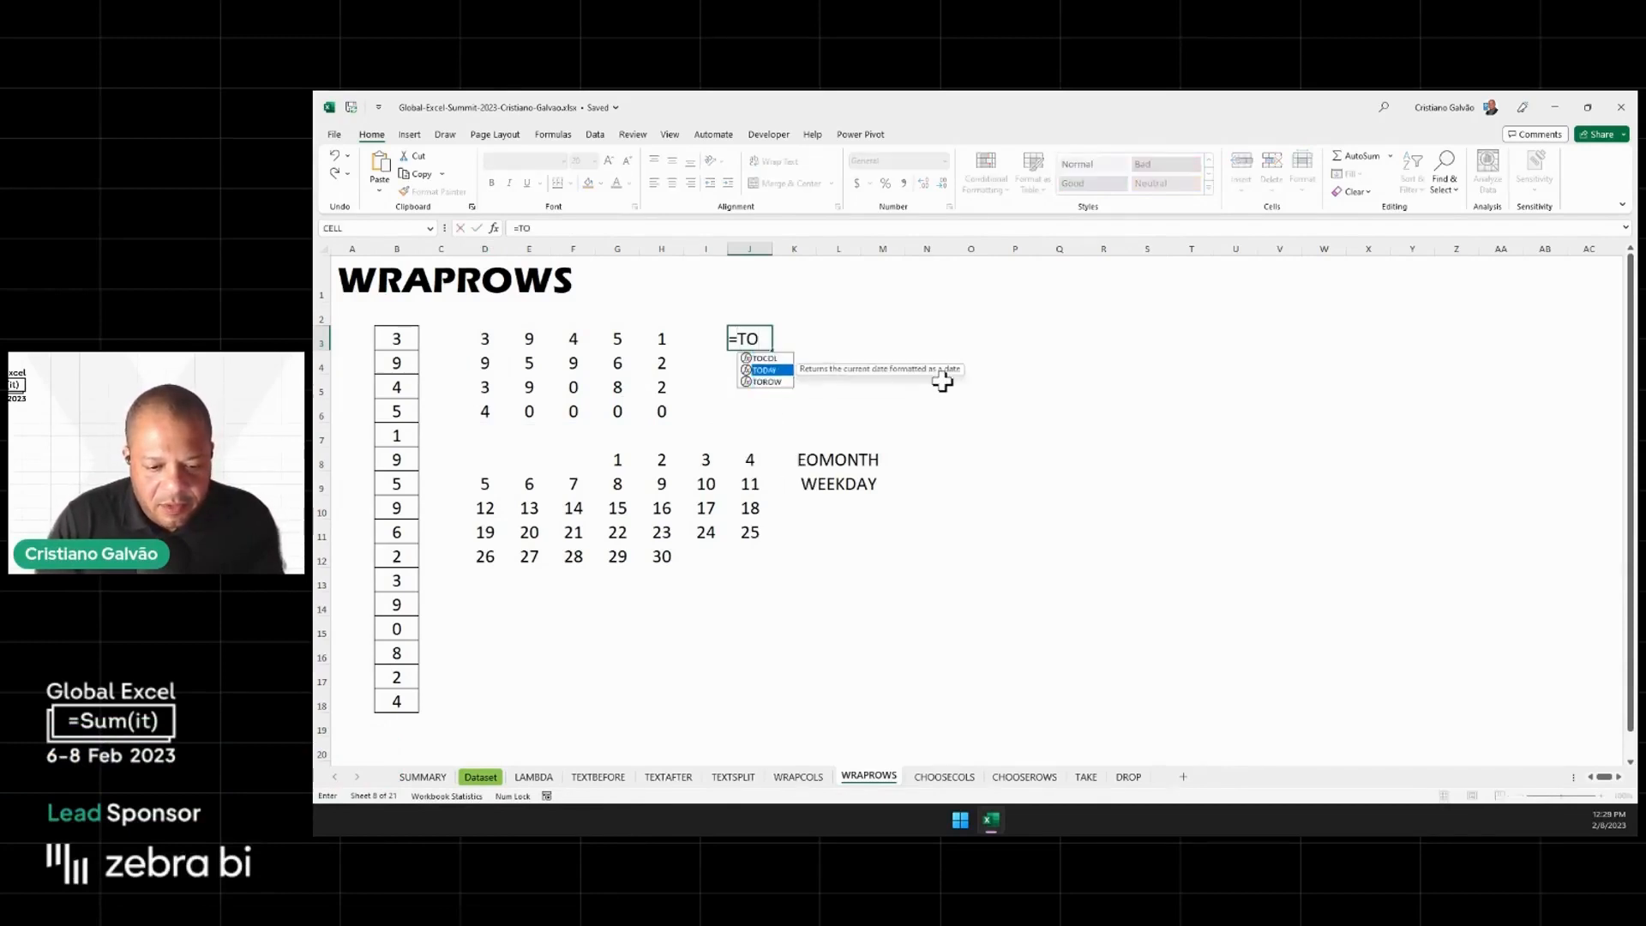
key("Escape")
Enter a TOCOL formula in P3 that unwraps the WRAPROWS spill range D3# into a single column
left_click(1027, 339)
type("=")
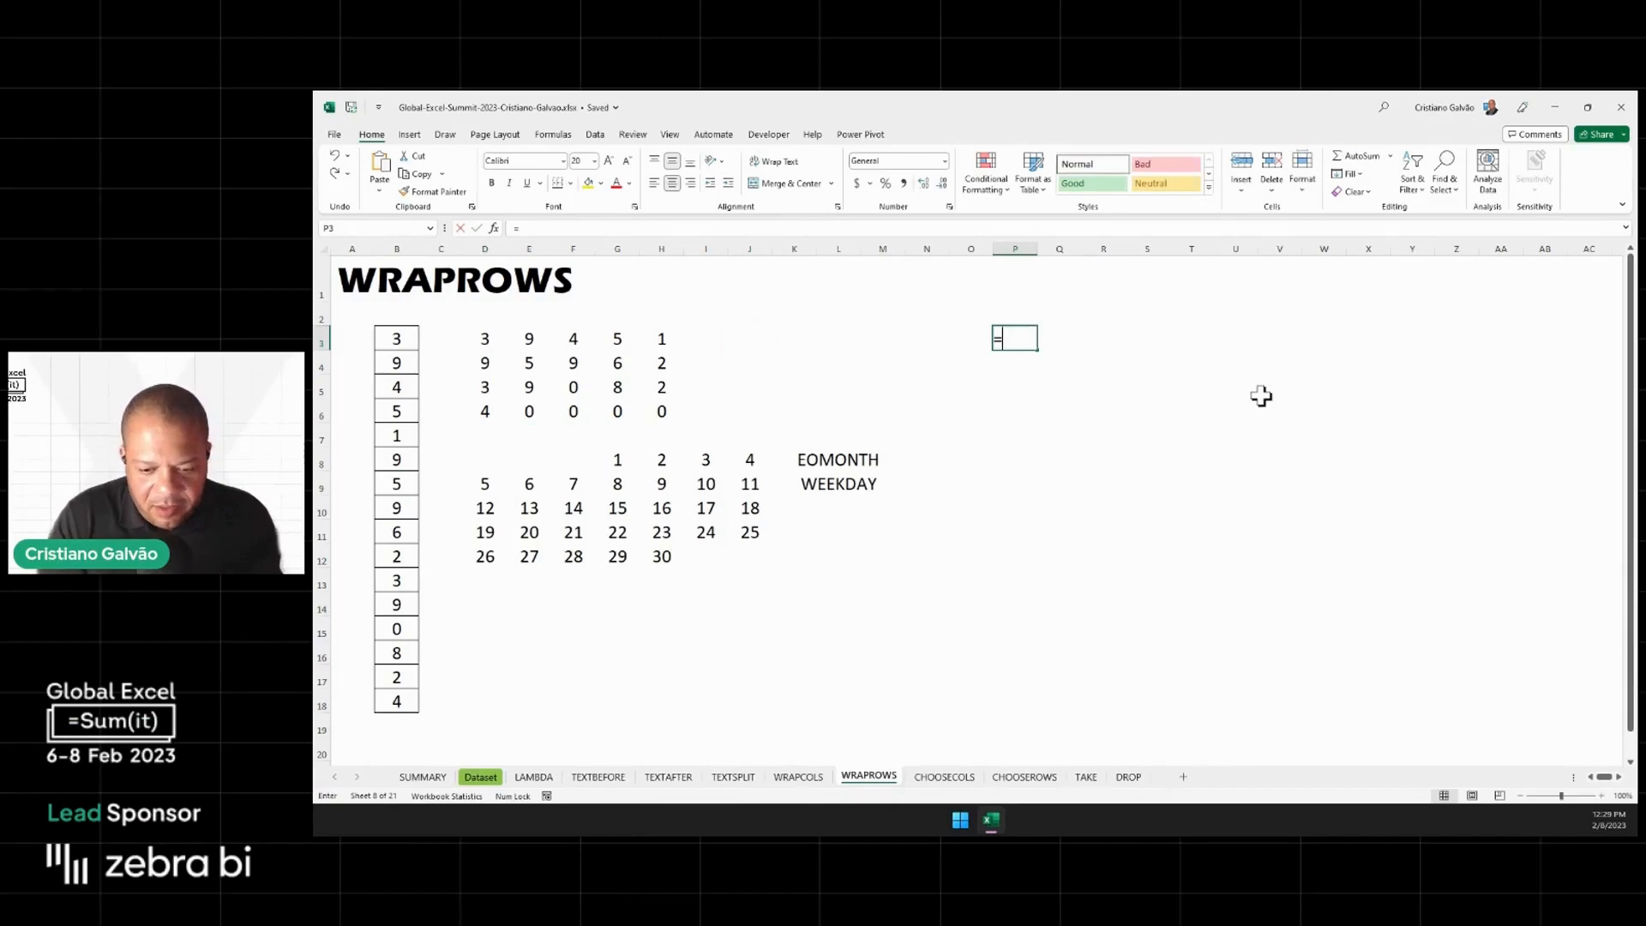
type("TOCOL(")
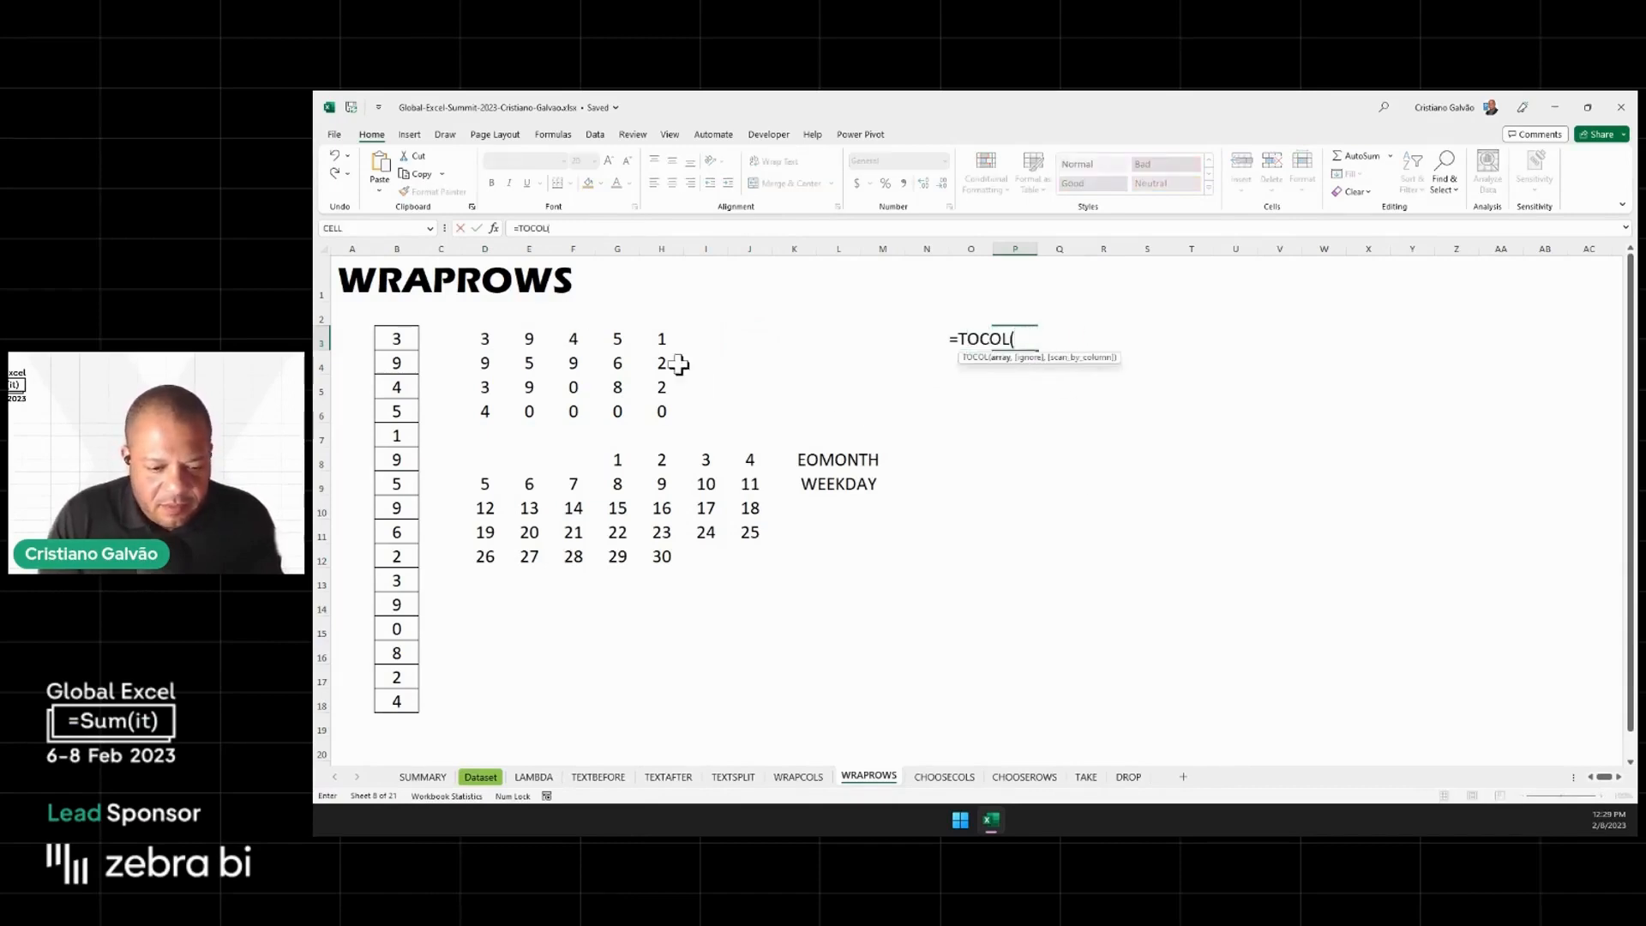
left_click_drag(481, 338, 661, 412)
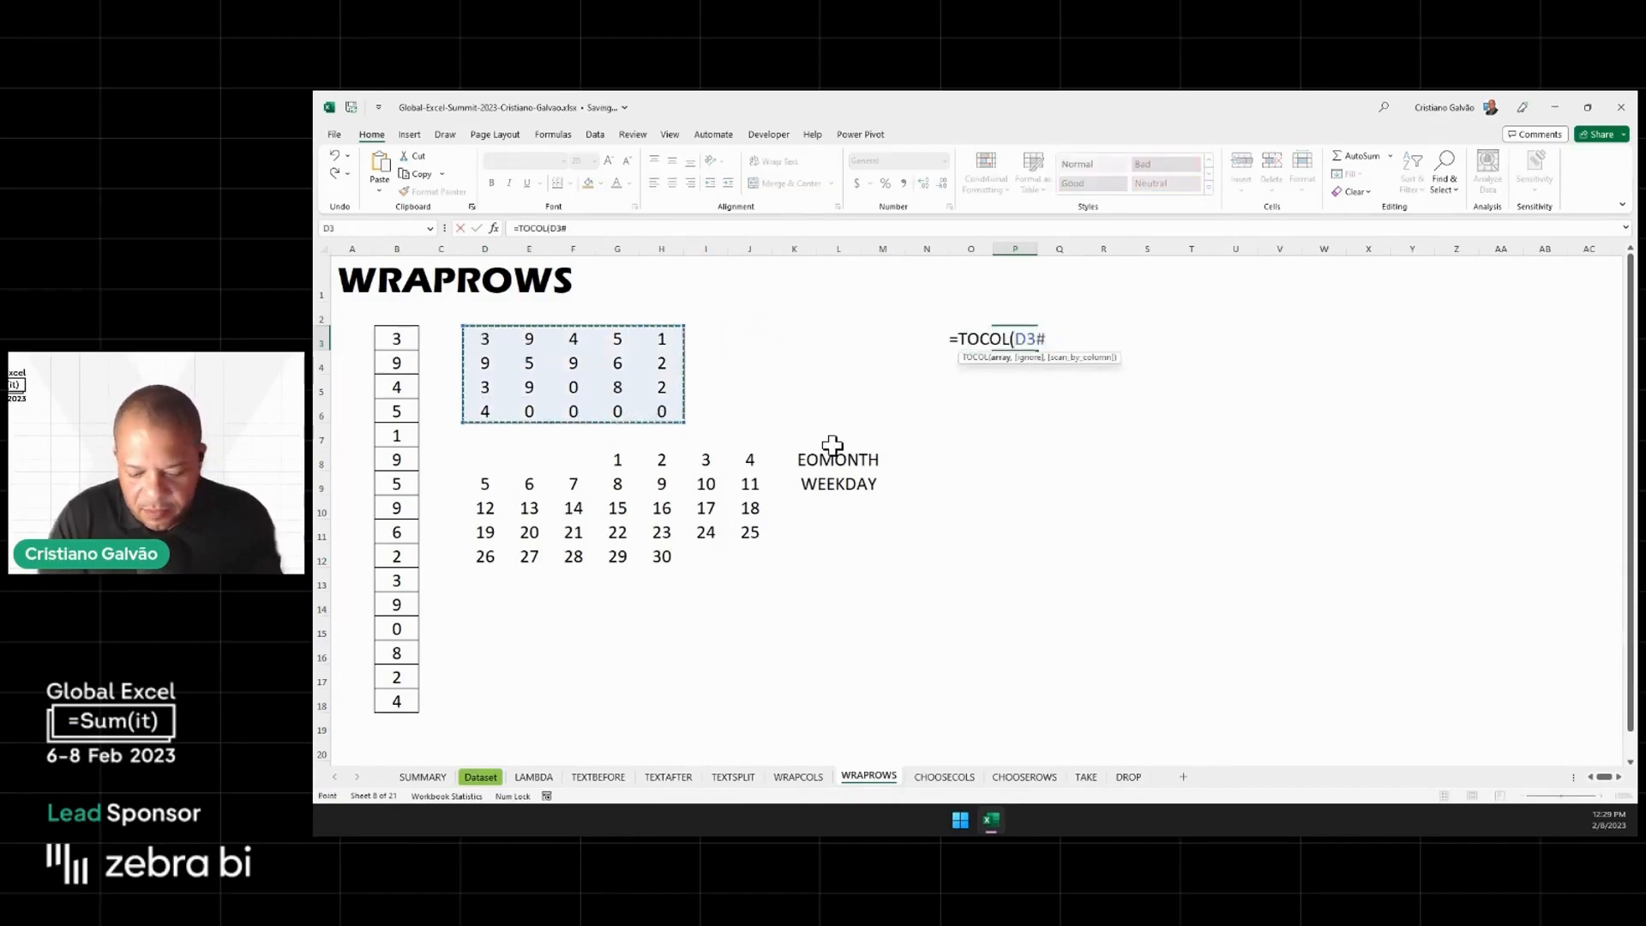
key("Return")
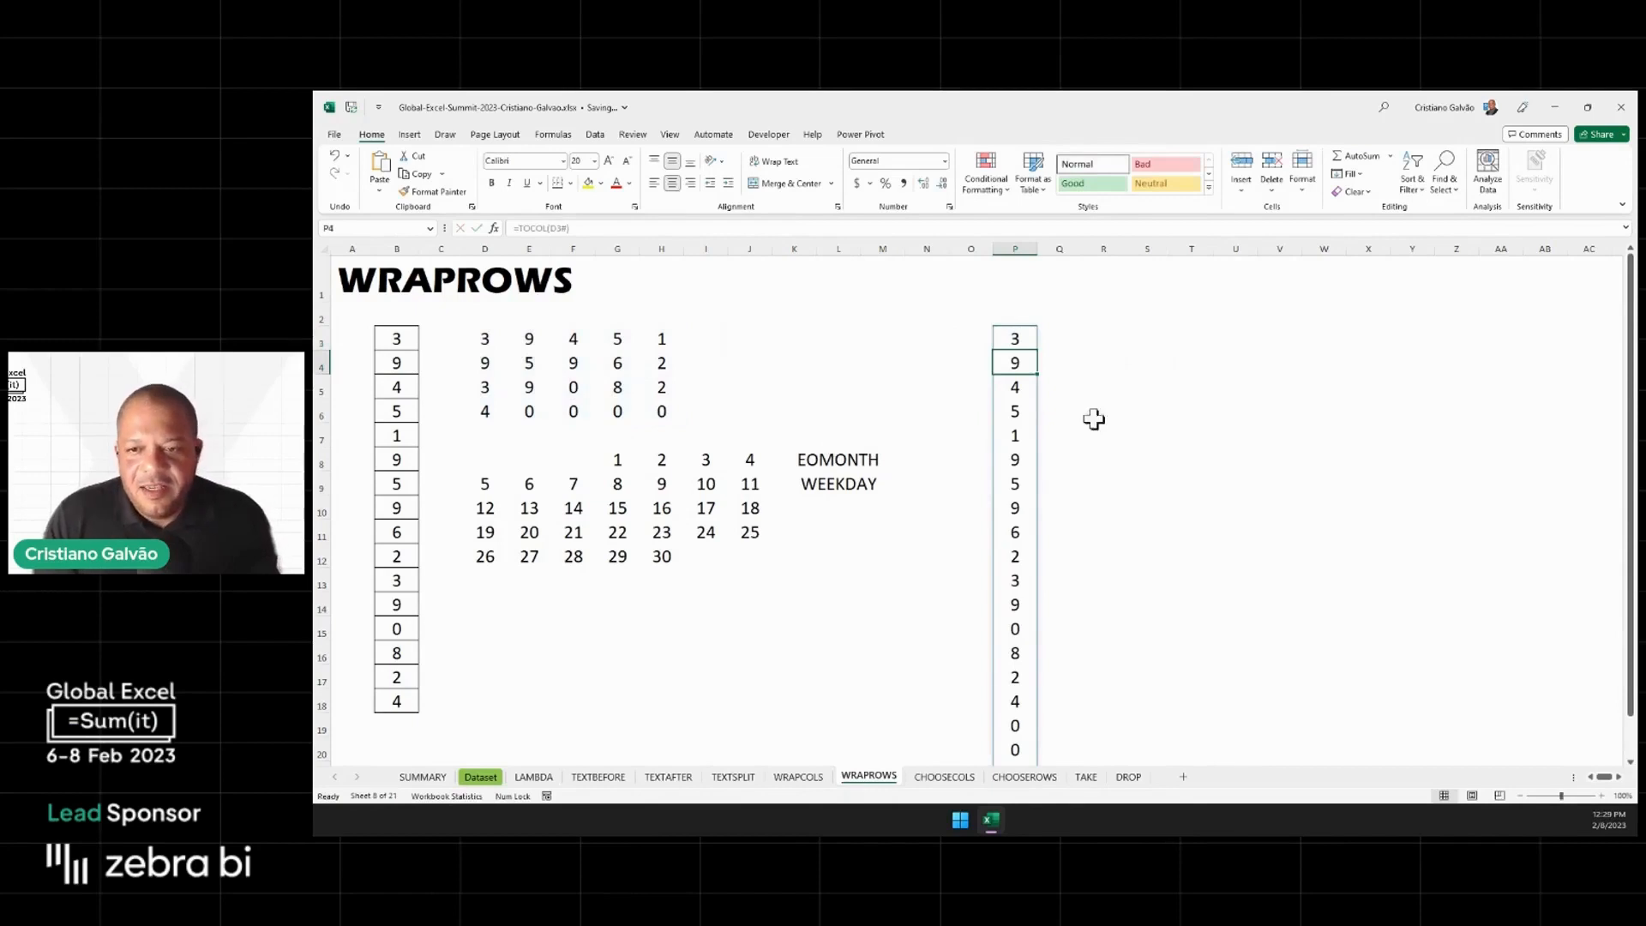
Review the TOCOL formula in P3 and examine its spilled column down to the end
left_click(1019, 338)
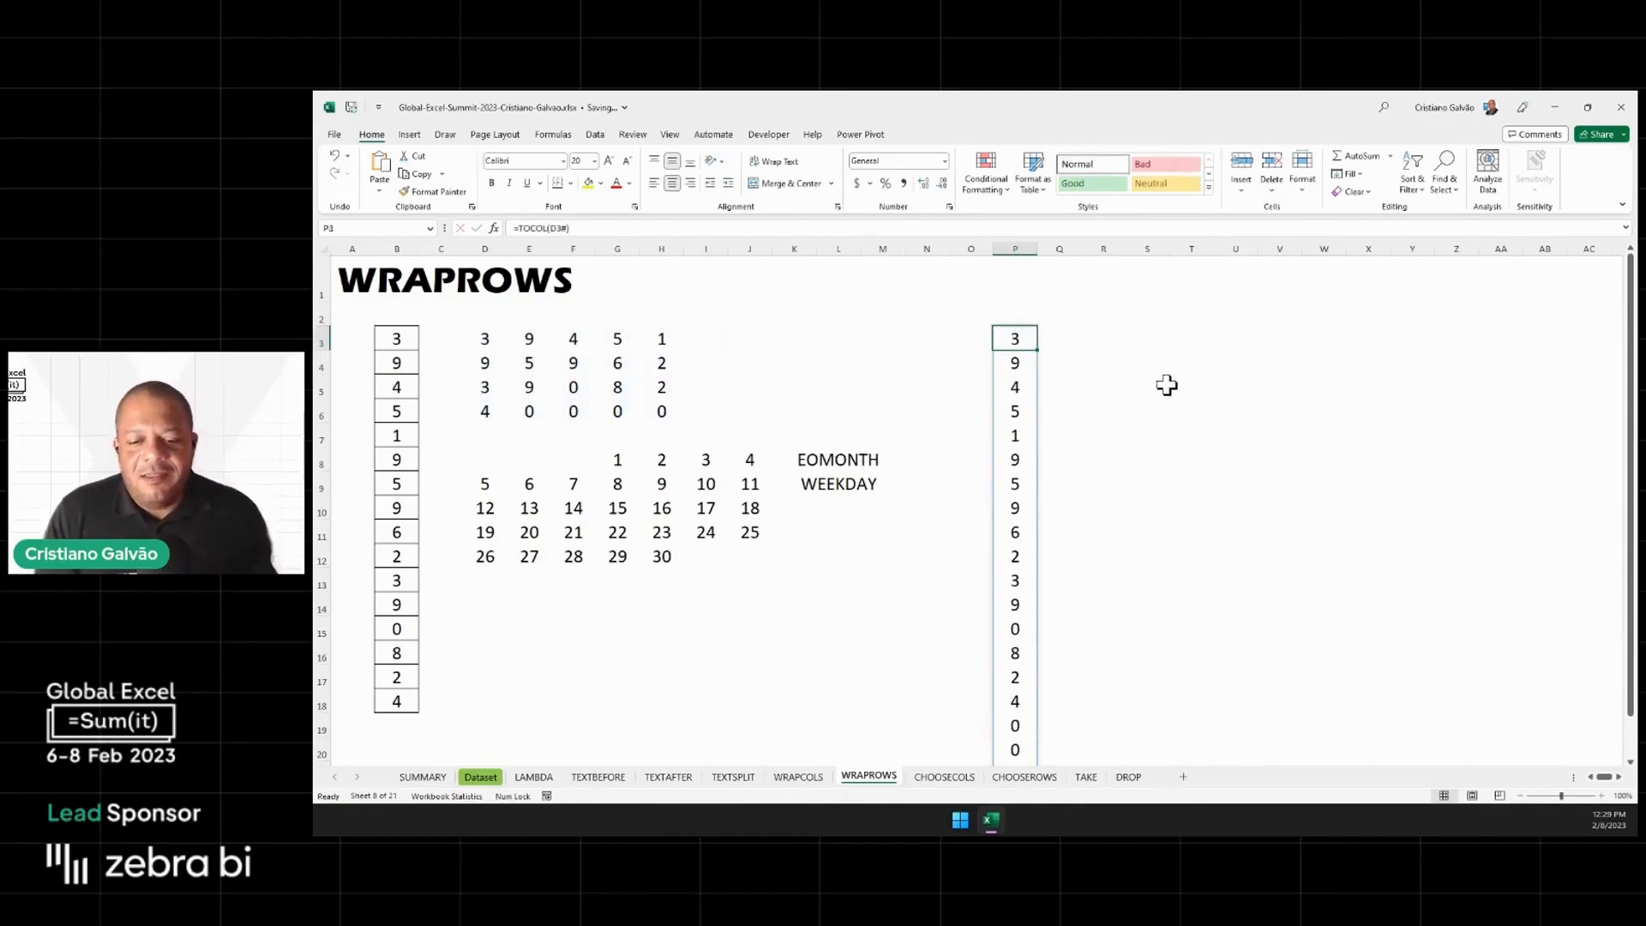
double_click(1013, 336)
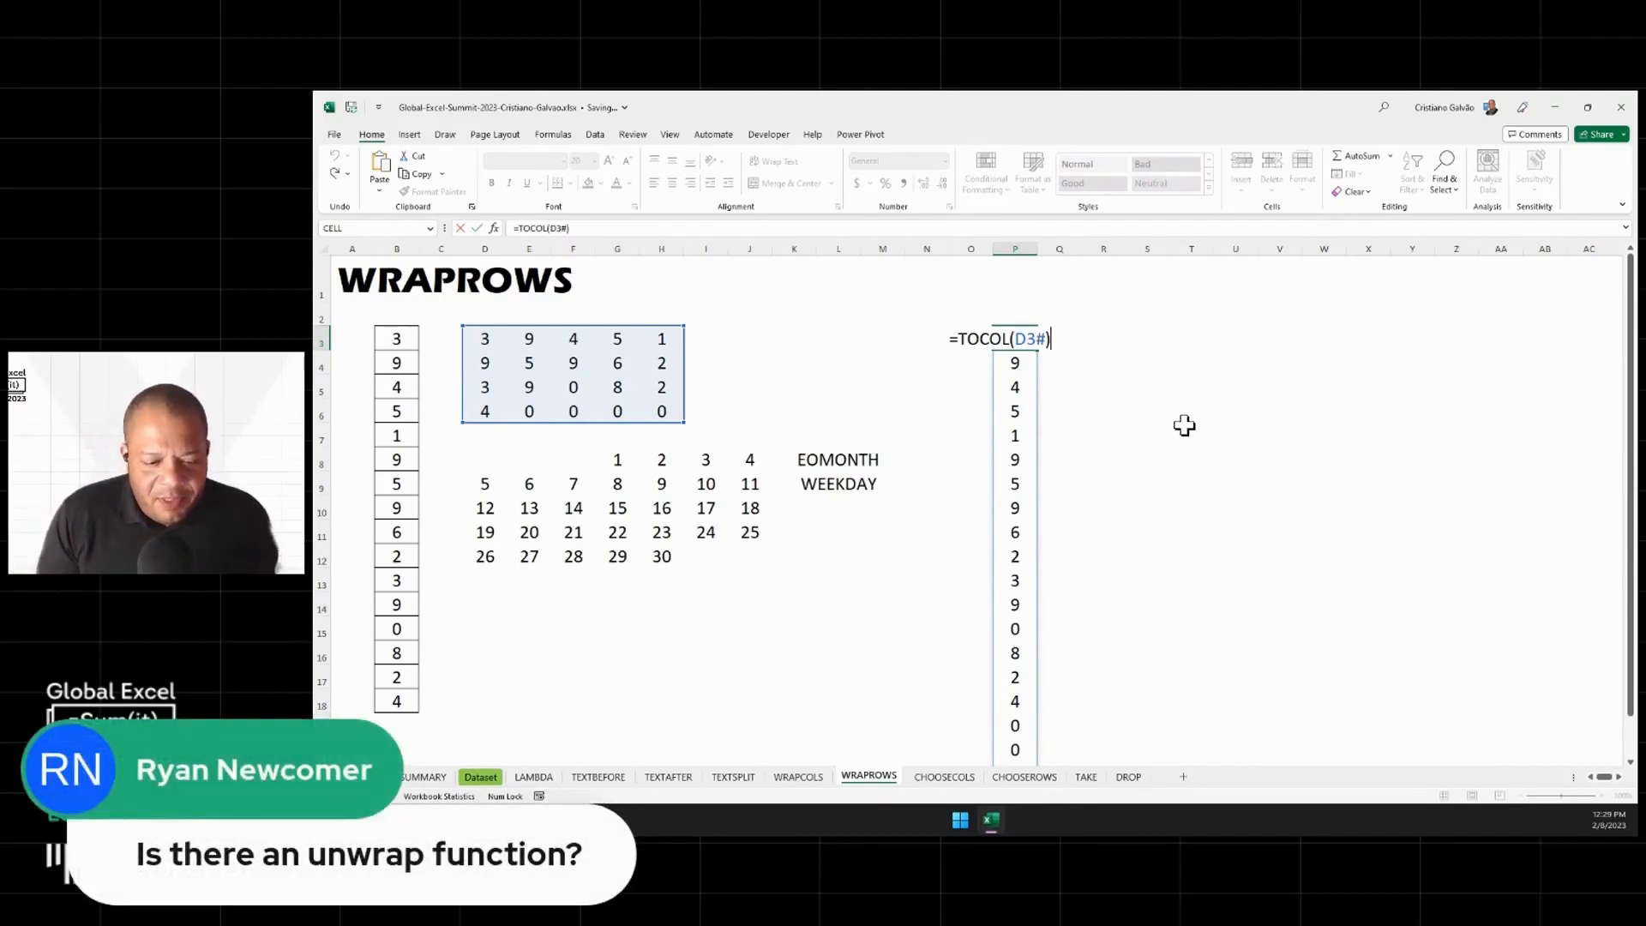
key("ctrl+Return")
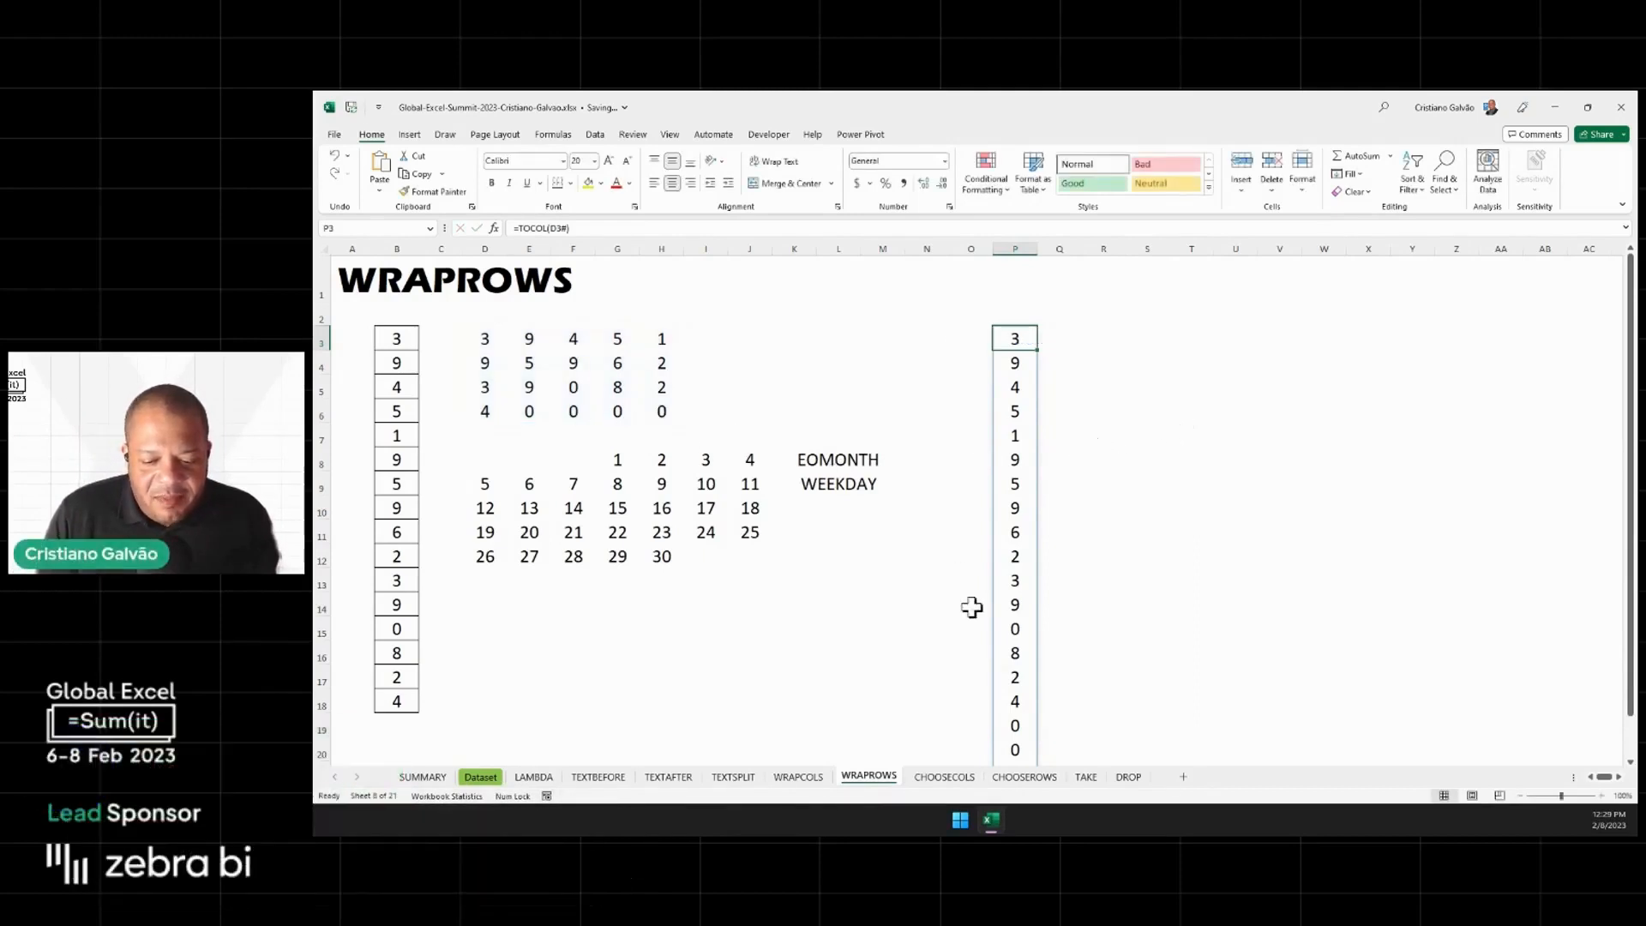
scroll(977, 613, "down", 3)
scroll(1016, 523, "up", 3)
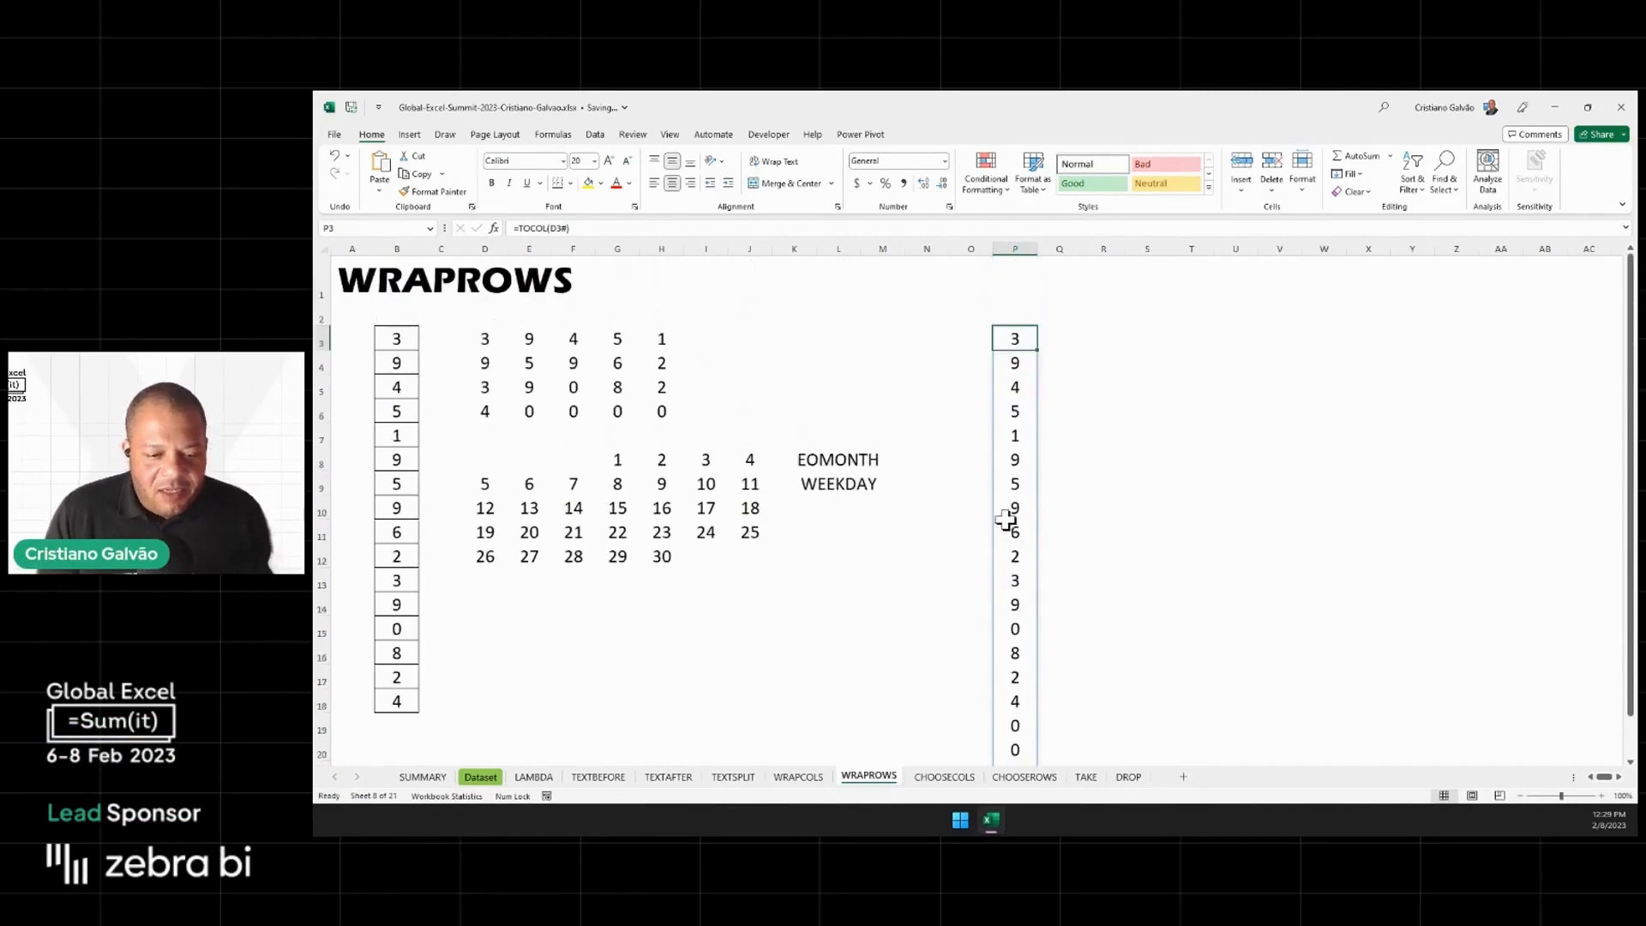
Box the padding zeros in E6:H6 of the WRAPROWS result with the on-screen pen, and clear the drawing
left_click(532, 416)
key("ctrl+2")
left_click_drag(495, 387, 704, 439)
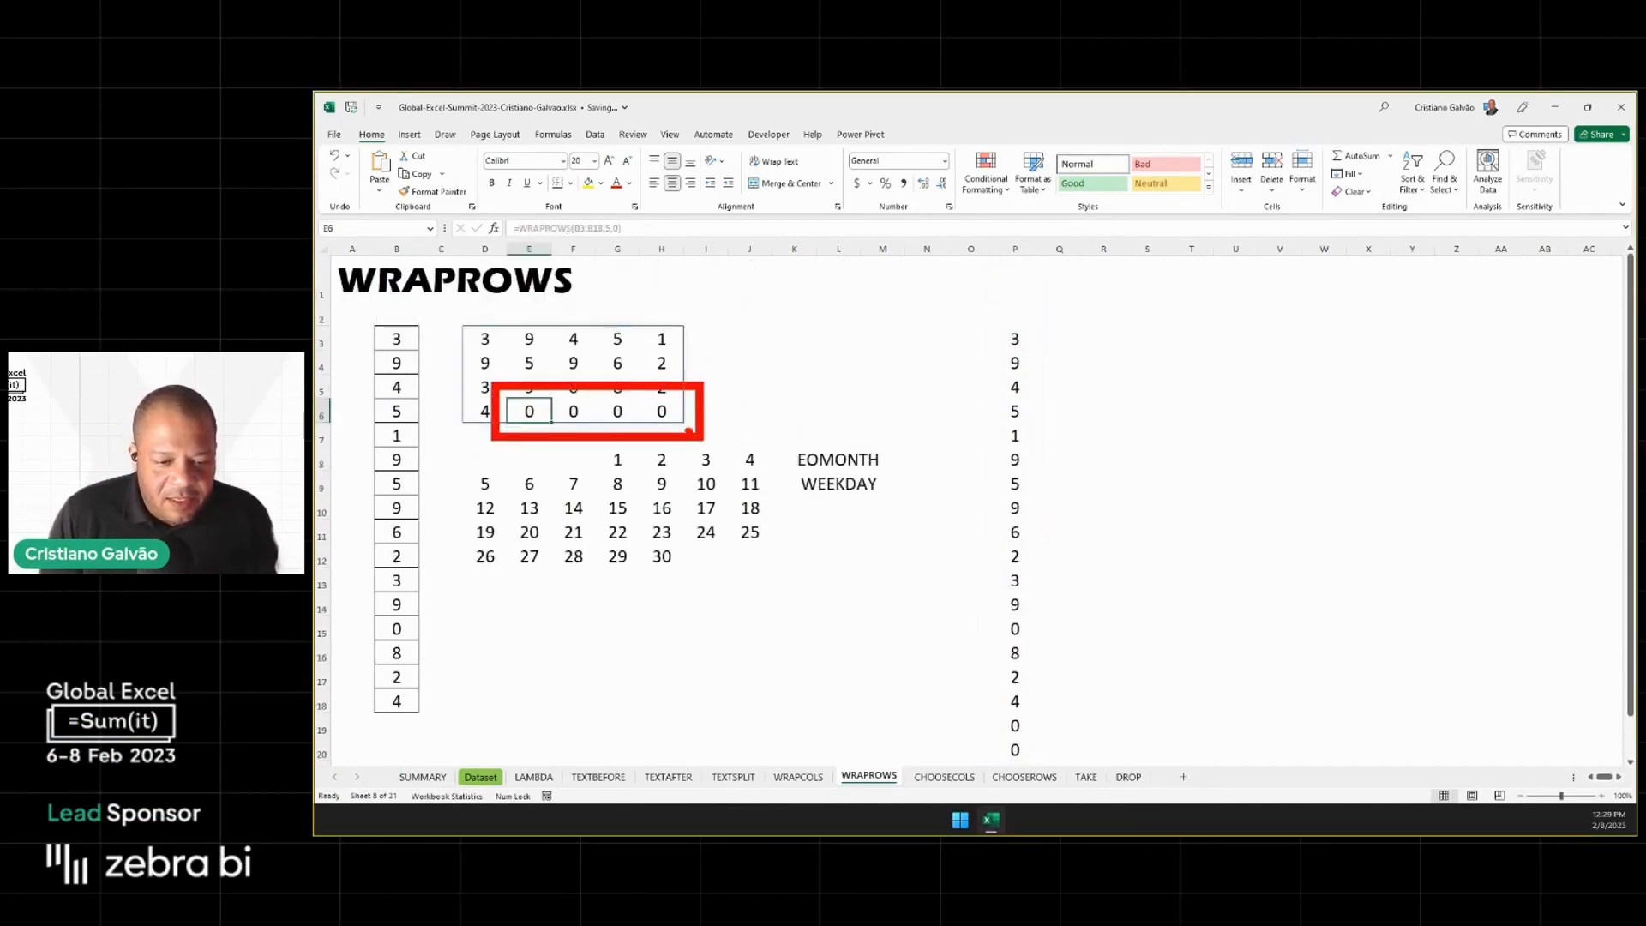
key("Escape")
Open the WRAPROWS formula in D3, highlight its padding value and underline the pad_with argument with the on-screen pen
left_click(478, 338)
double_click(481, 338)
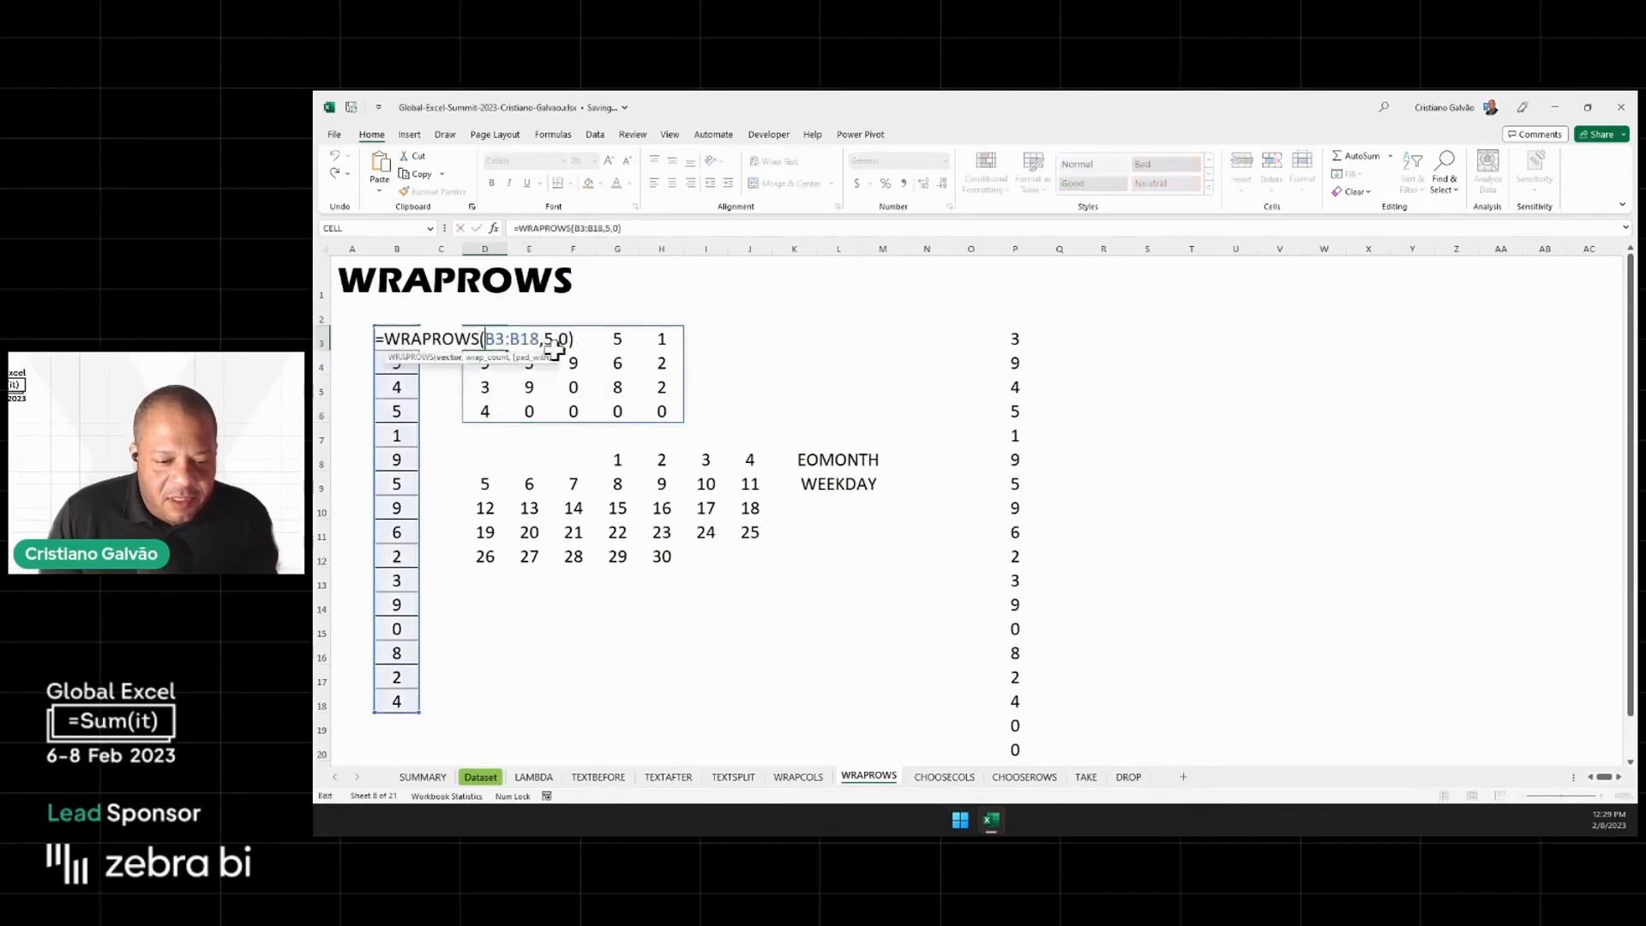
double_click(562, 339)
key("ctrl+1")
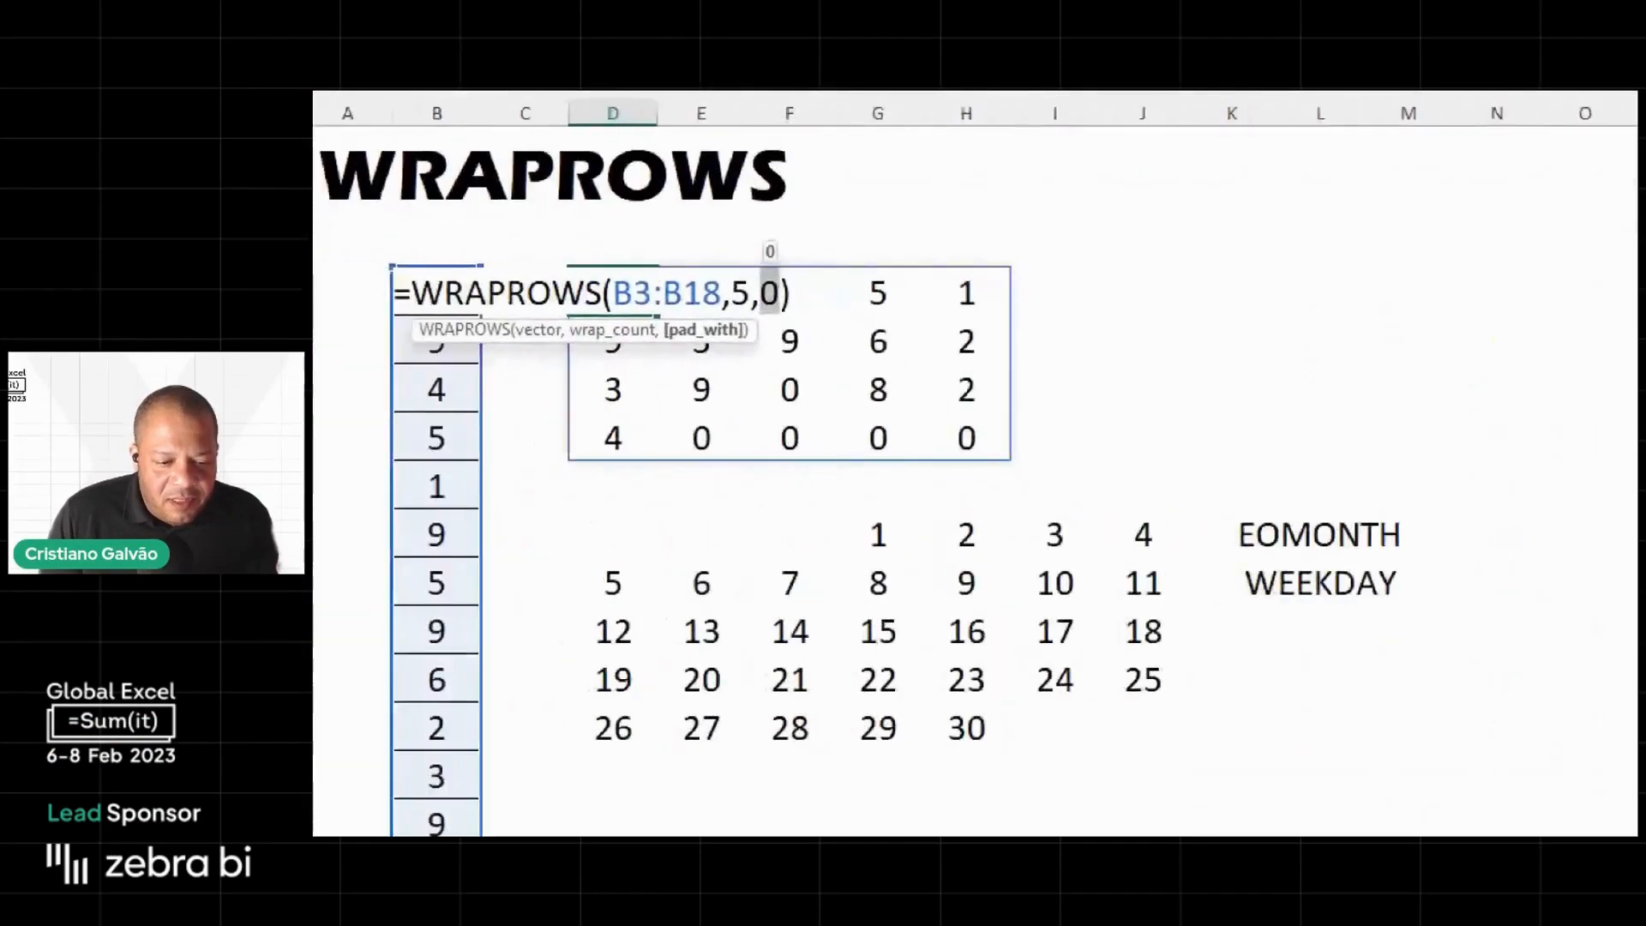
left_click_drag(665, 350, 755, 353)
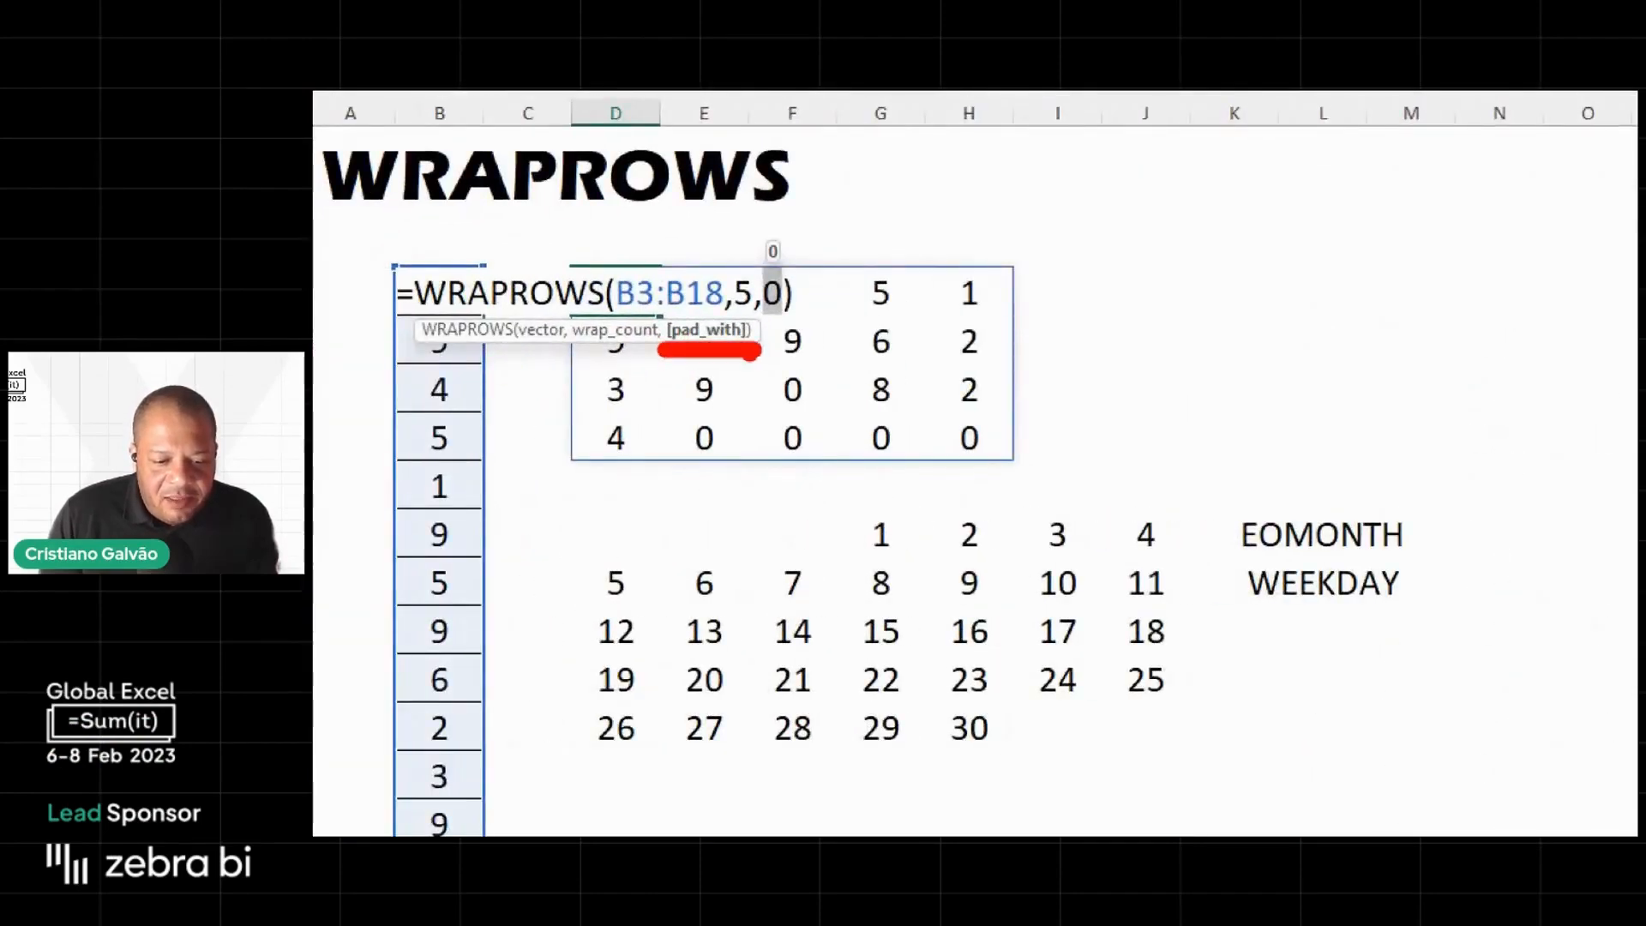
key("ctrl")
key("ctrl")
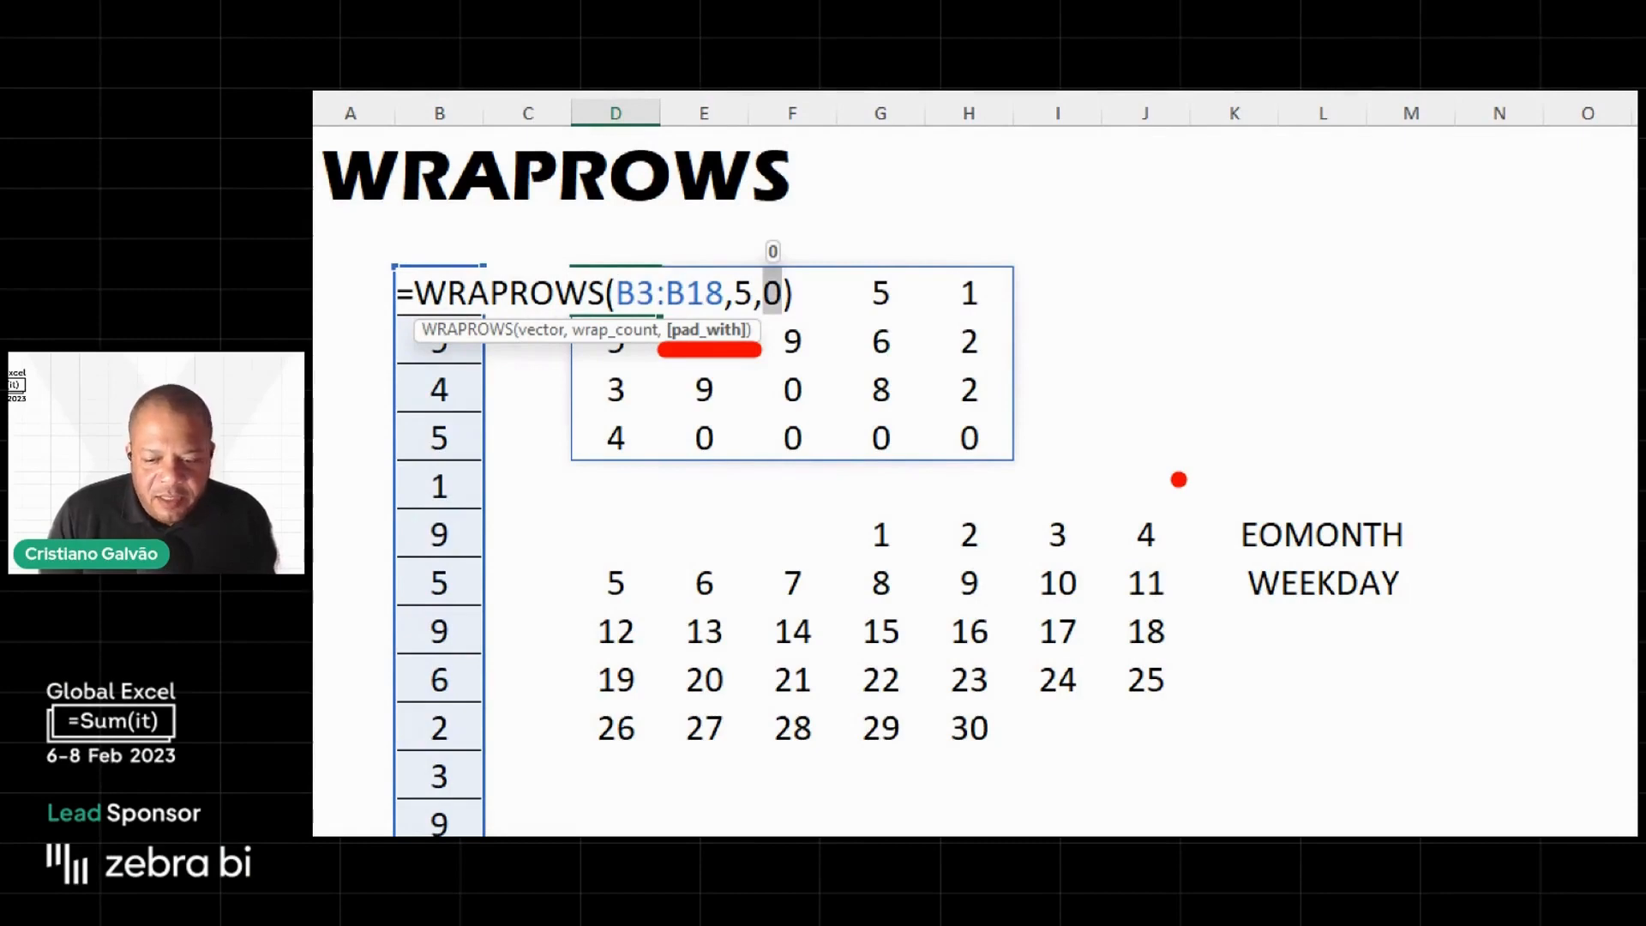
Open the TOCOL formula in P3, draw an arrow and a large # beside its D3# reference, and scroll through the spilled column
left_click(1014, 339)
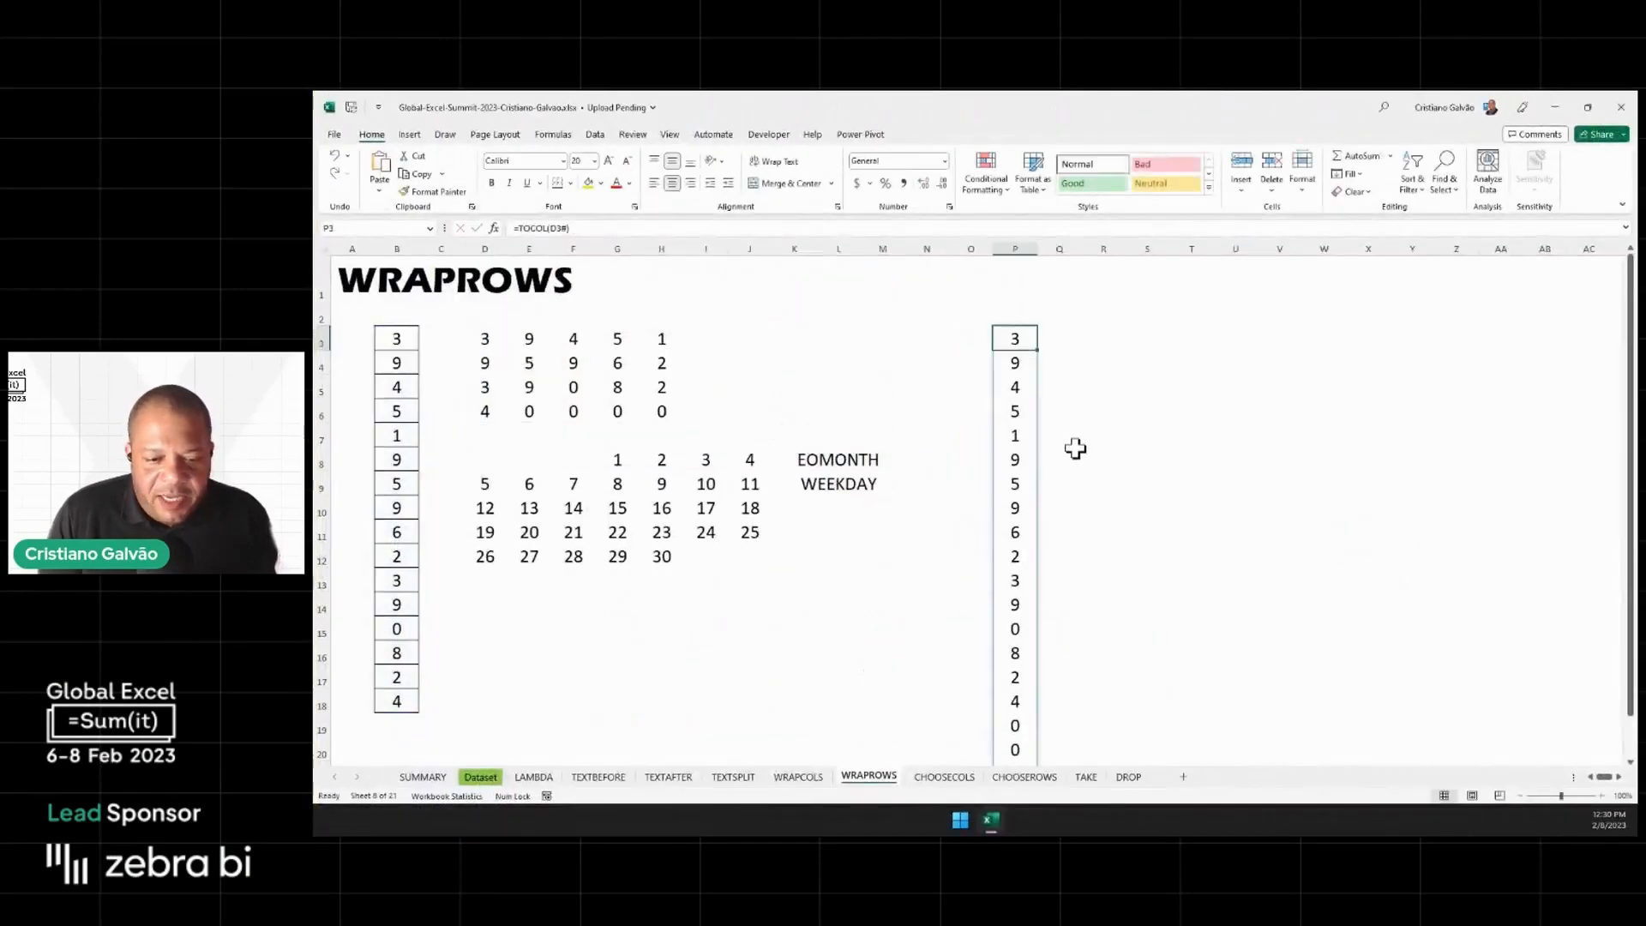
double_click(1021, 337)
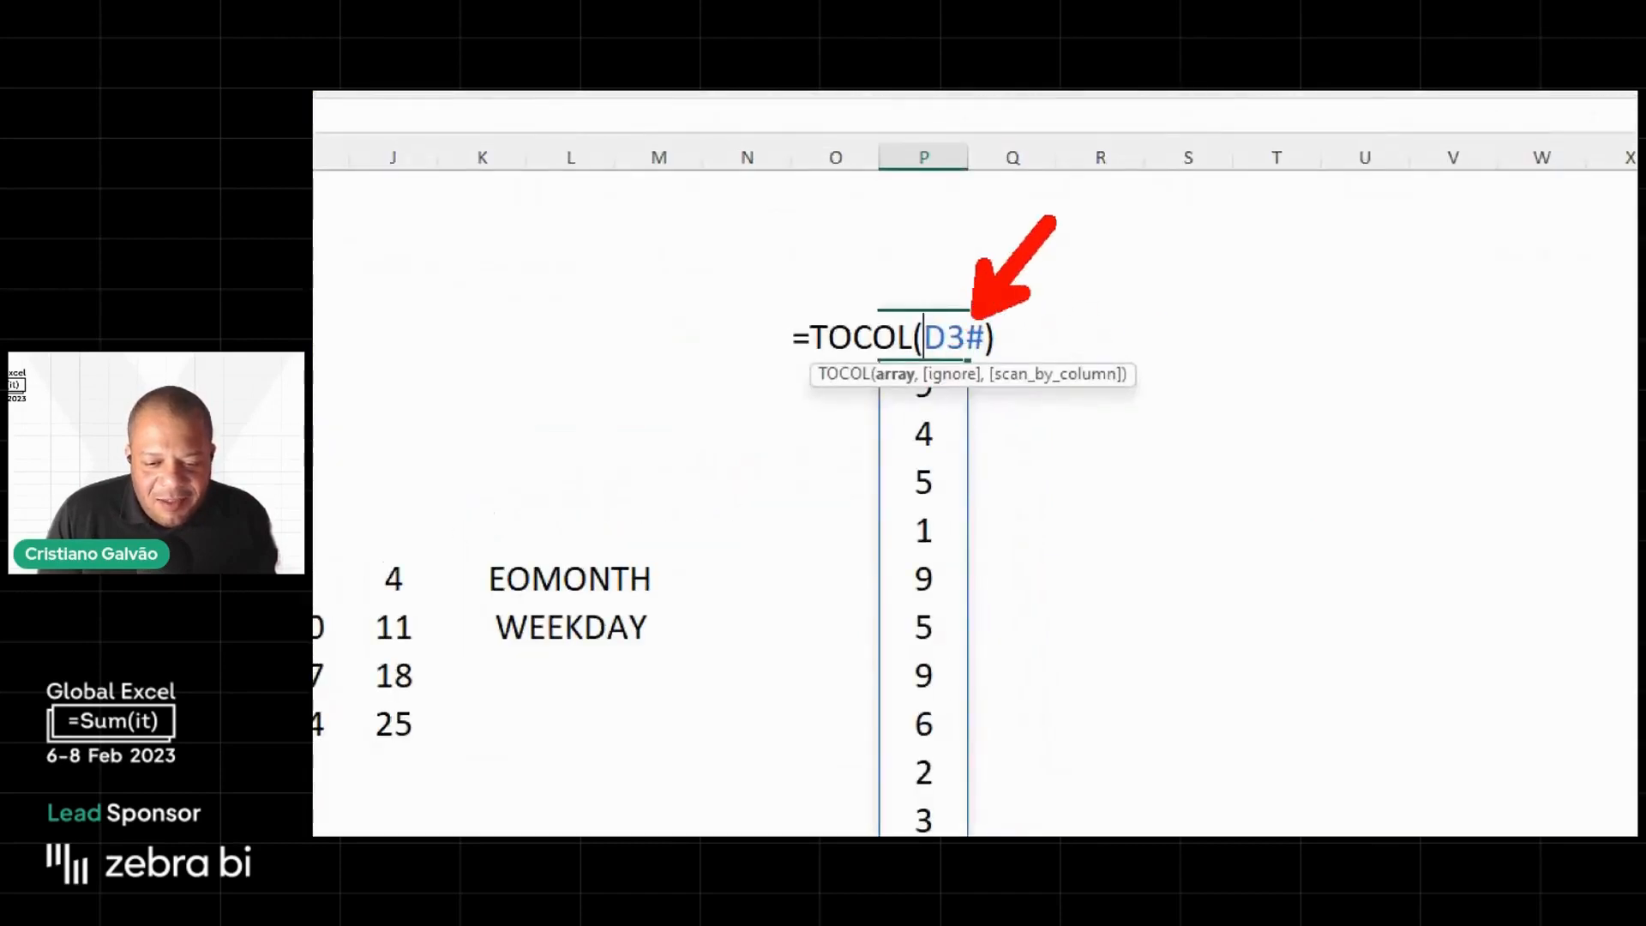
left_click_drag(1176, 213, 1178, 360)
left_click_drag(1239, 171, 1239, 354)
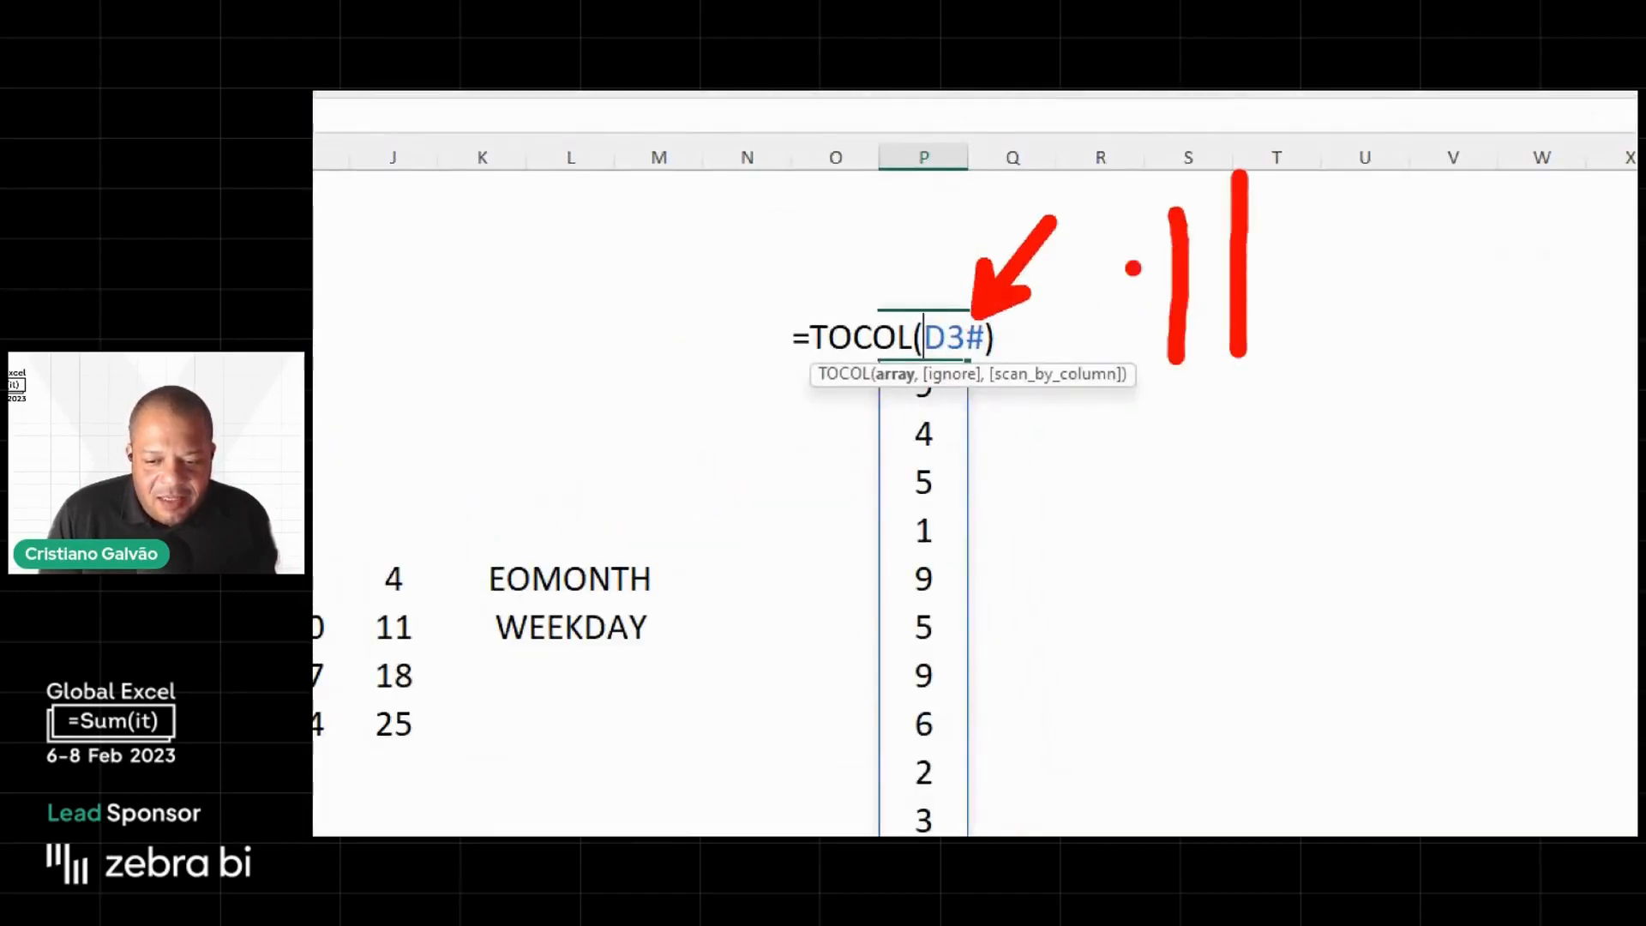
left_click_drag(1097, 230, 1316, 247)
left_click_drag(1103, 286, 1329, 299)
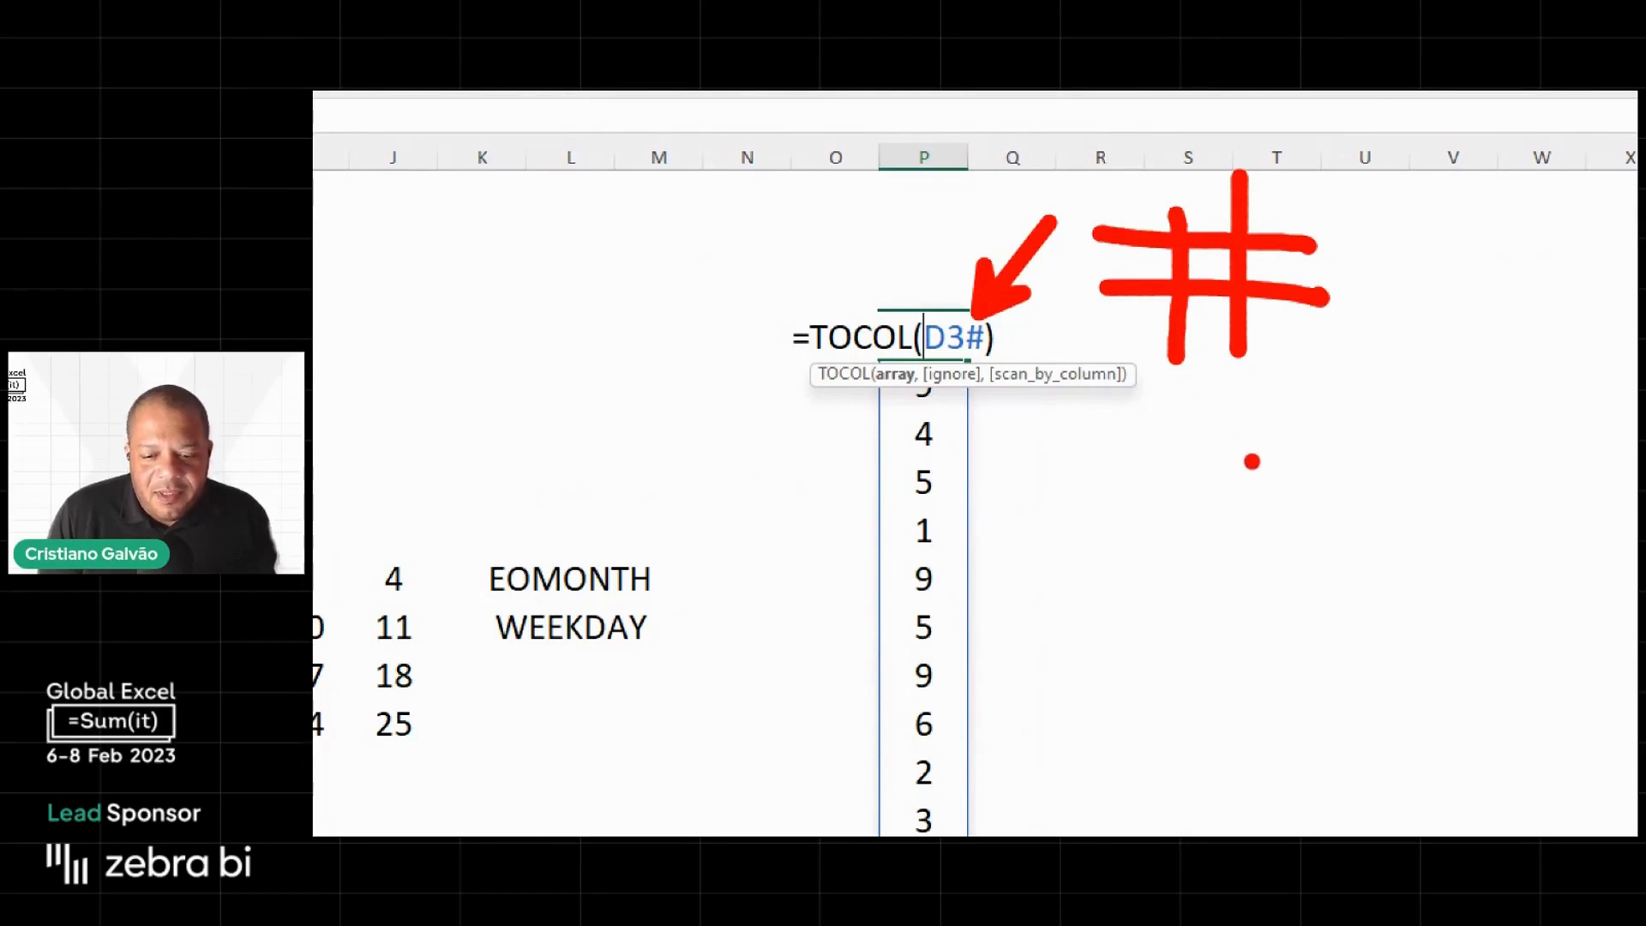
key("Return")
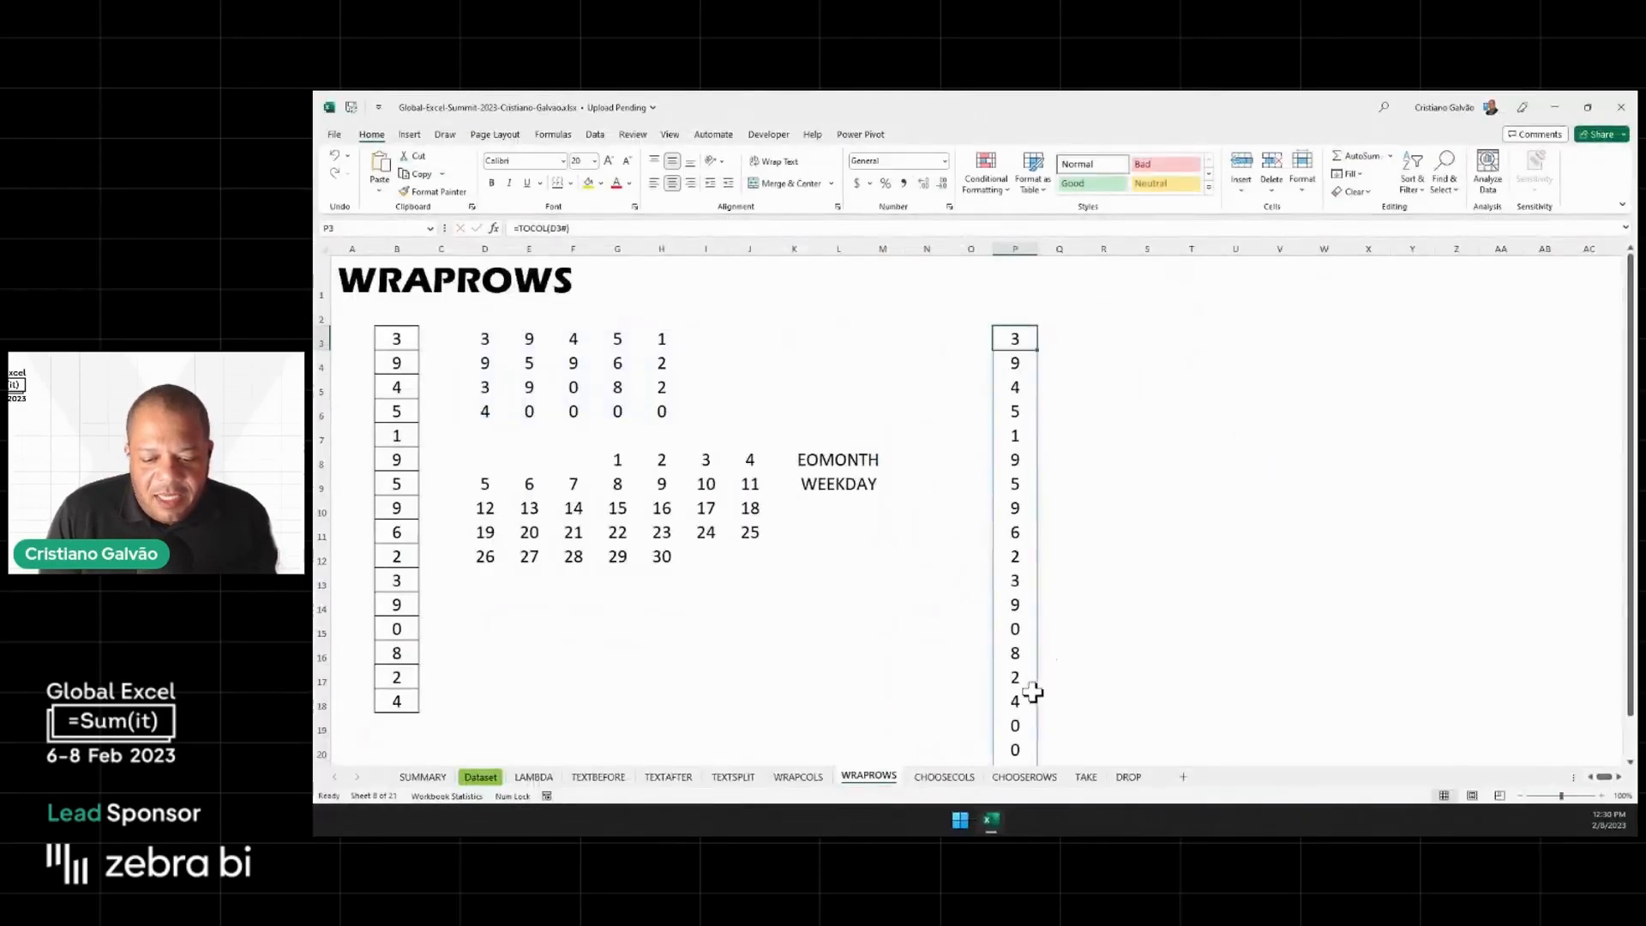
scroll(1029, 686, "down", 2)
scroll(1017, 678, "up", 2)
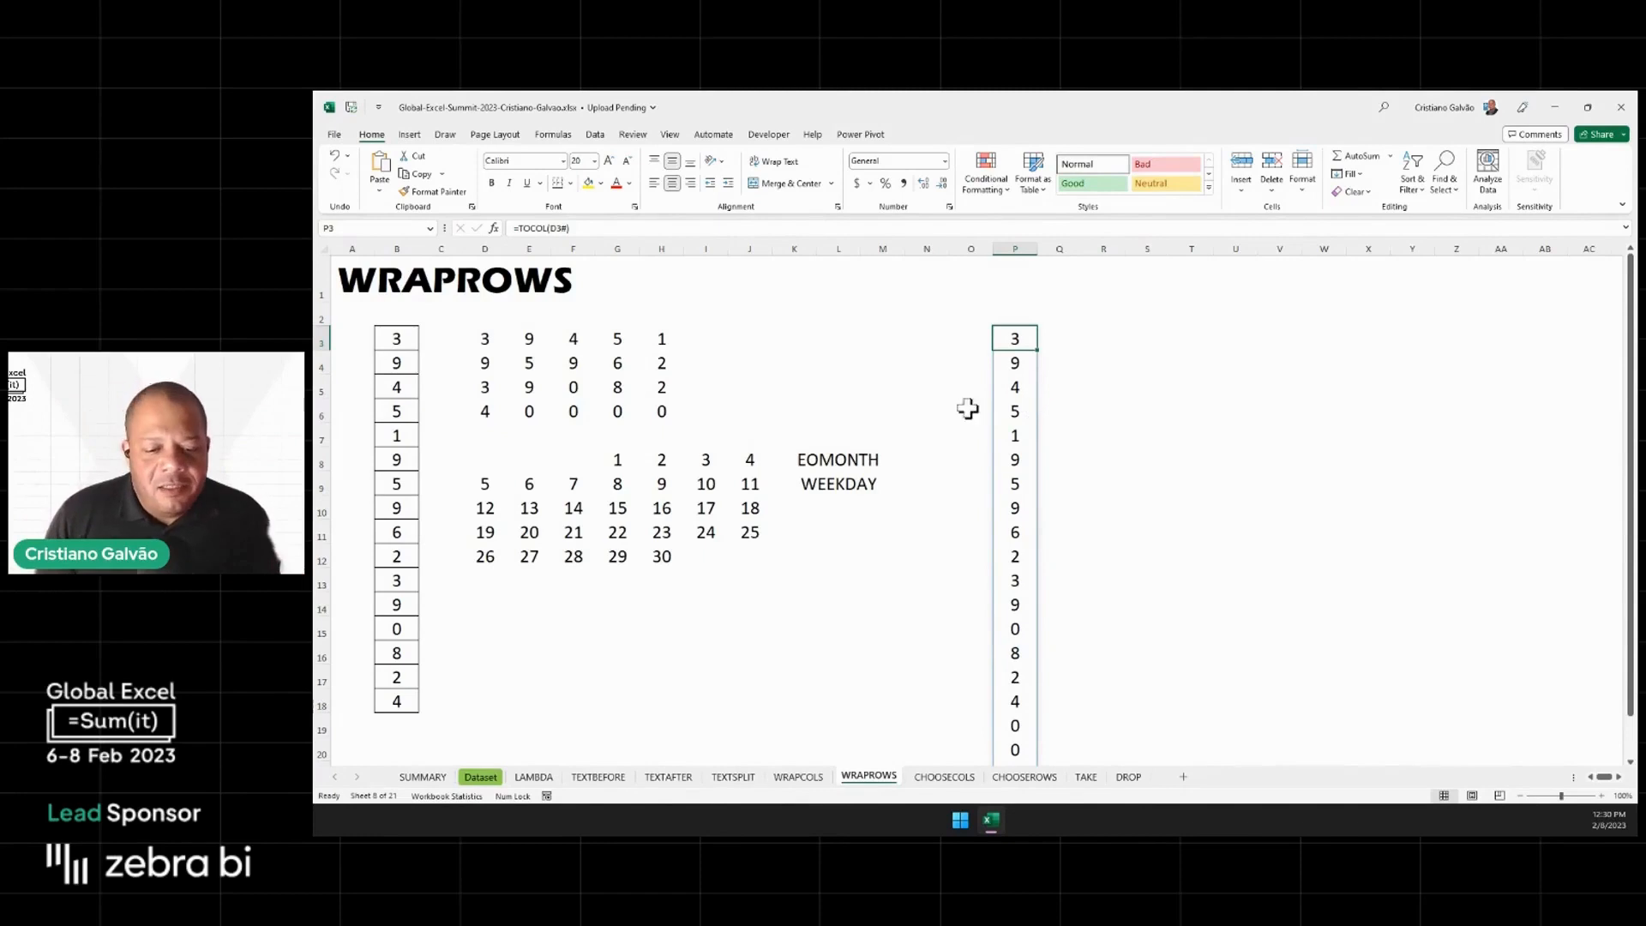
Box the calendar in D8:J12 with the on-screen pen, point an arrow at it, and clear the drawing
left_click_drag(468, 455, 698, 503)
left_click_drag(458, 433, 774, 589)
left_click_drag(606, 601, 643, 696)
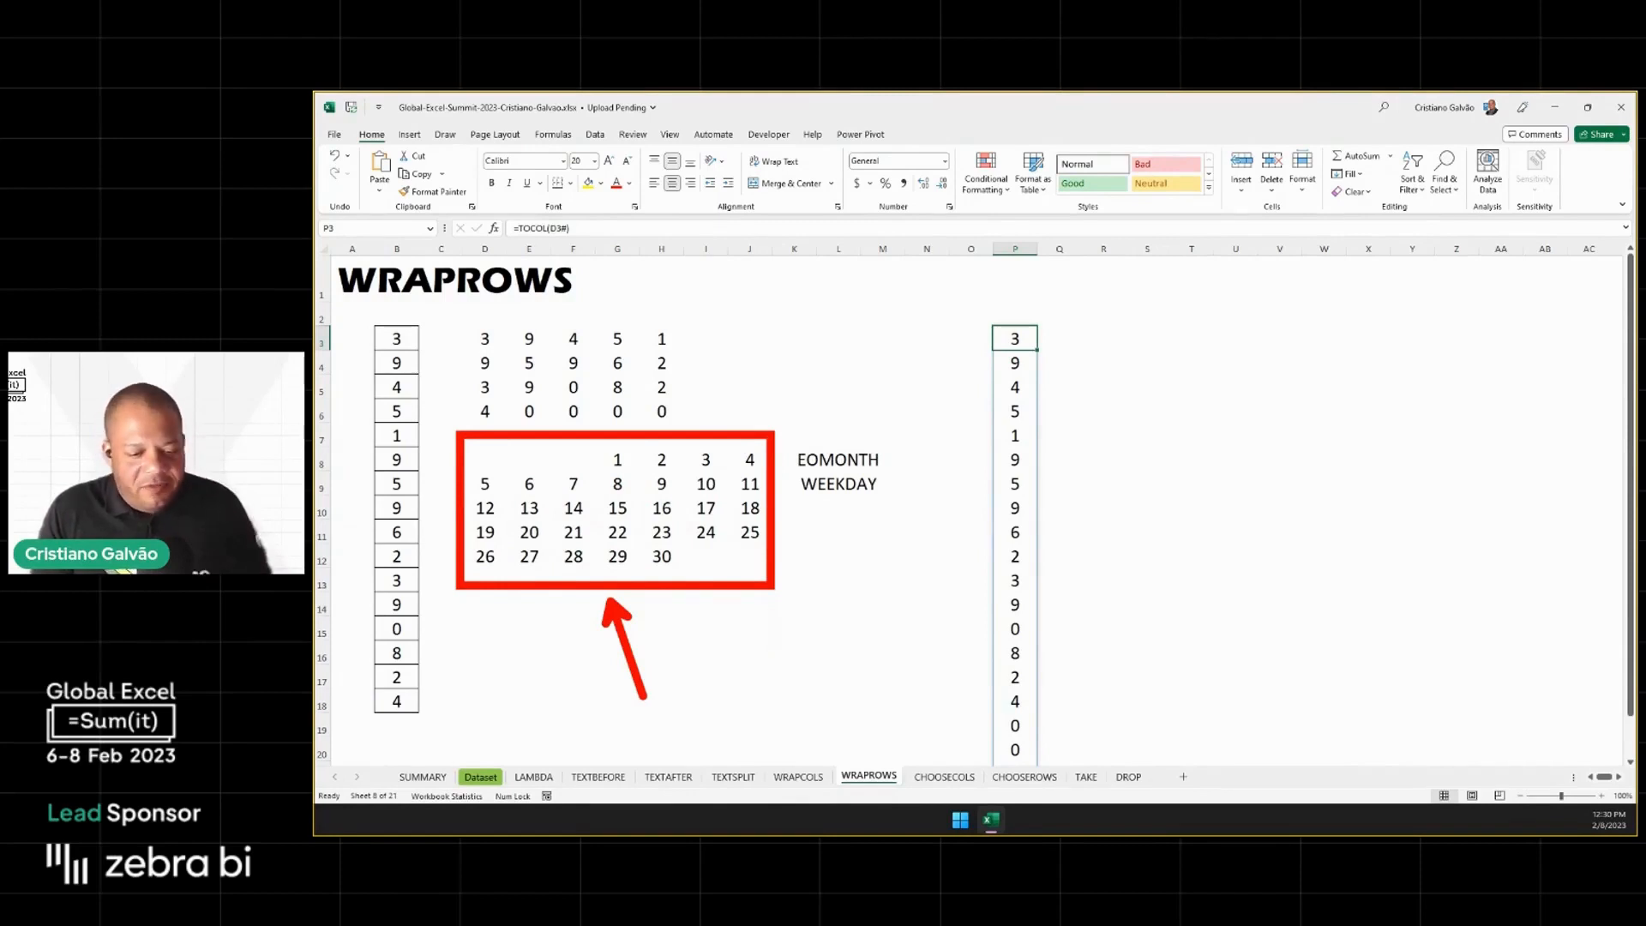
key("Escape")
Copy the LET formula text from D8 into D14 as plain text: =LET(X,WRAPROWS(SEQUENCE(30+3)-3,7,""),IF(X<1,"",X))
left_click(482, 461)
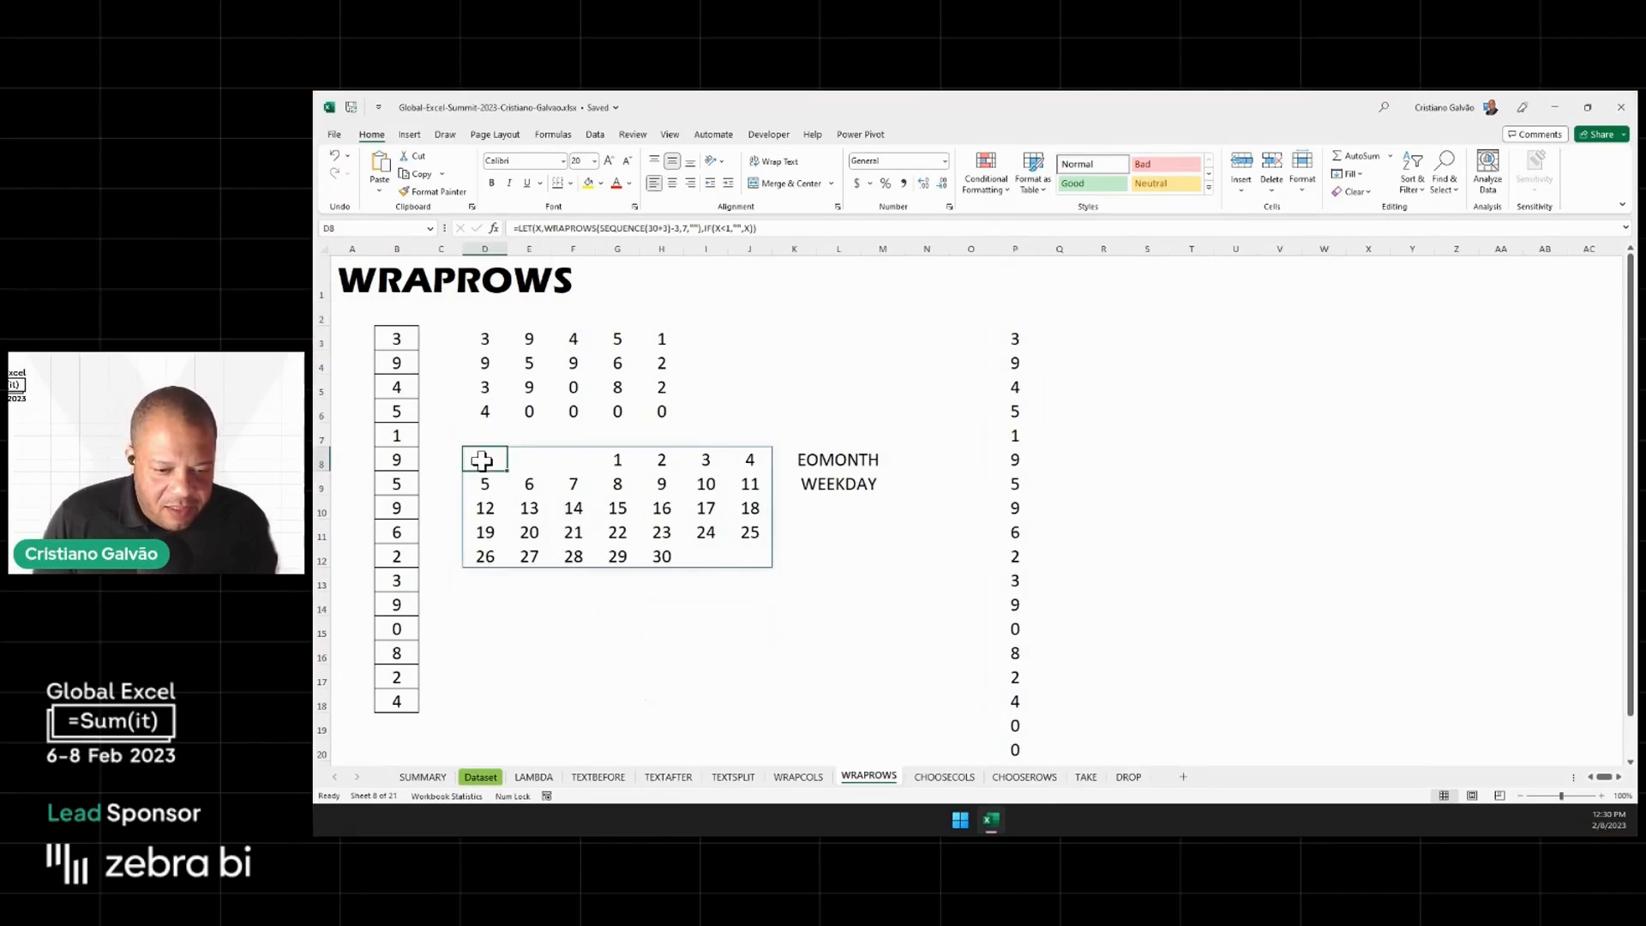
double_click(482, 460)
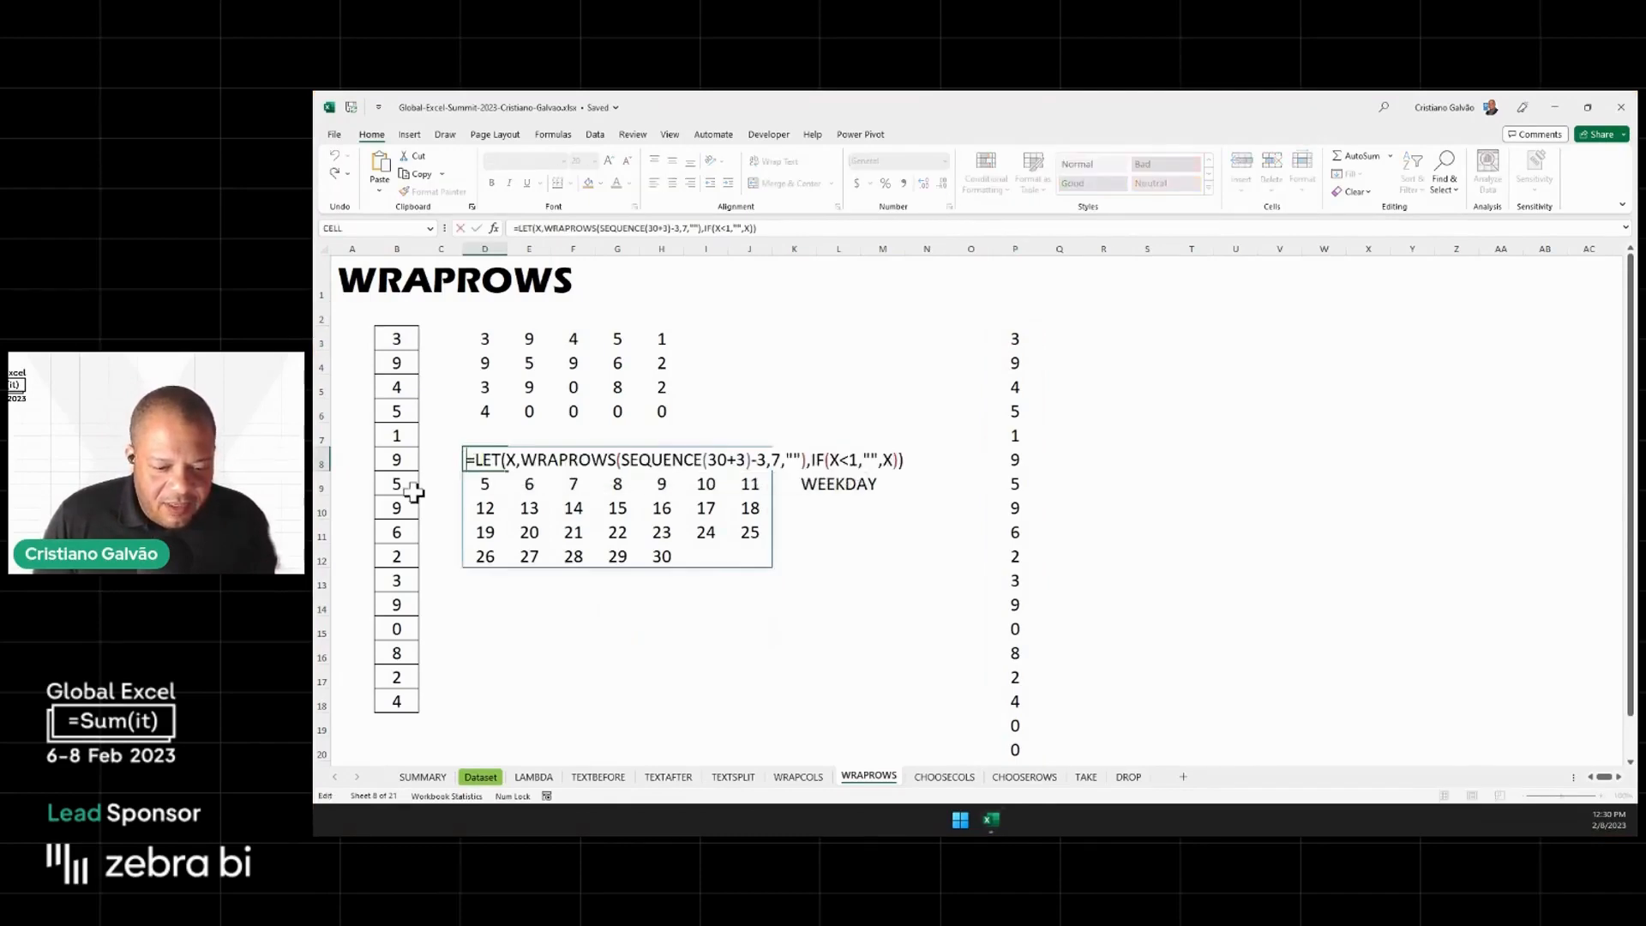
key("Escape")
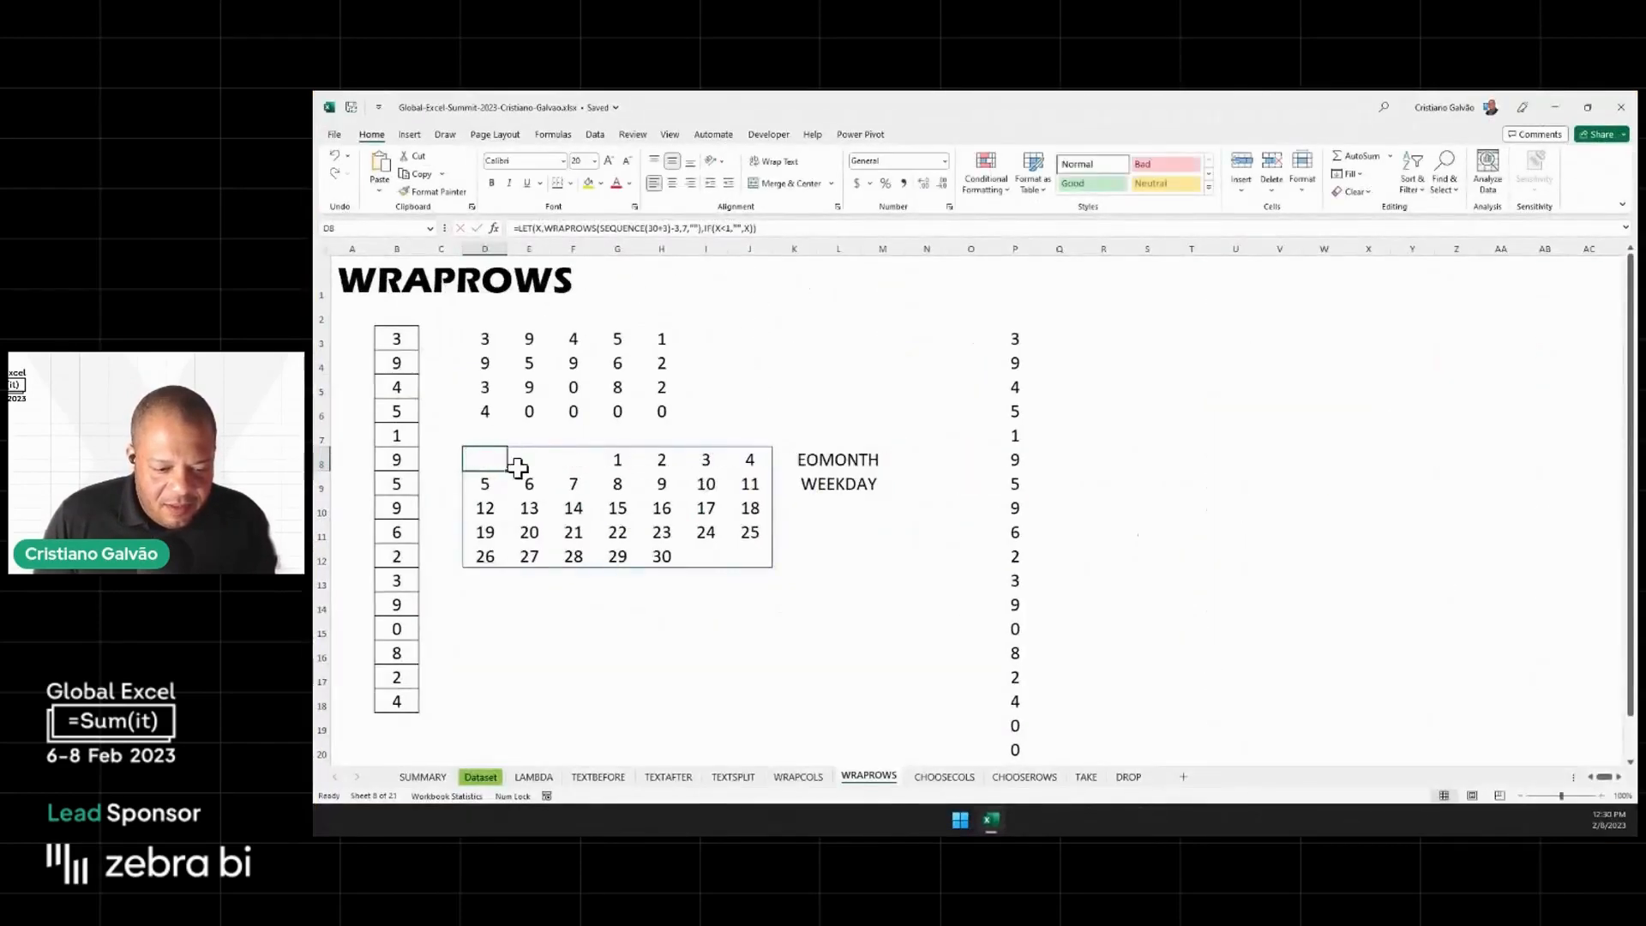
double_click(478, 461)
left_click_drag(467, 460, 881, 454)
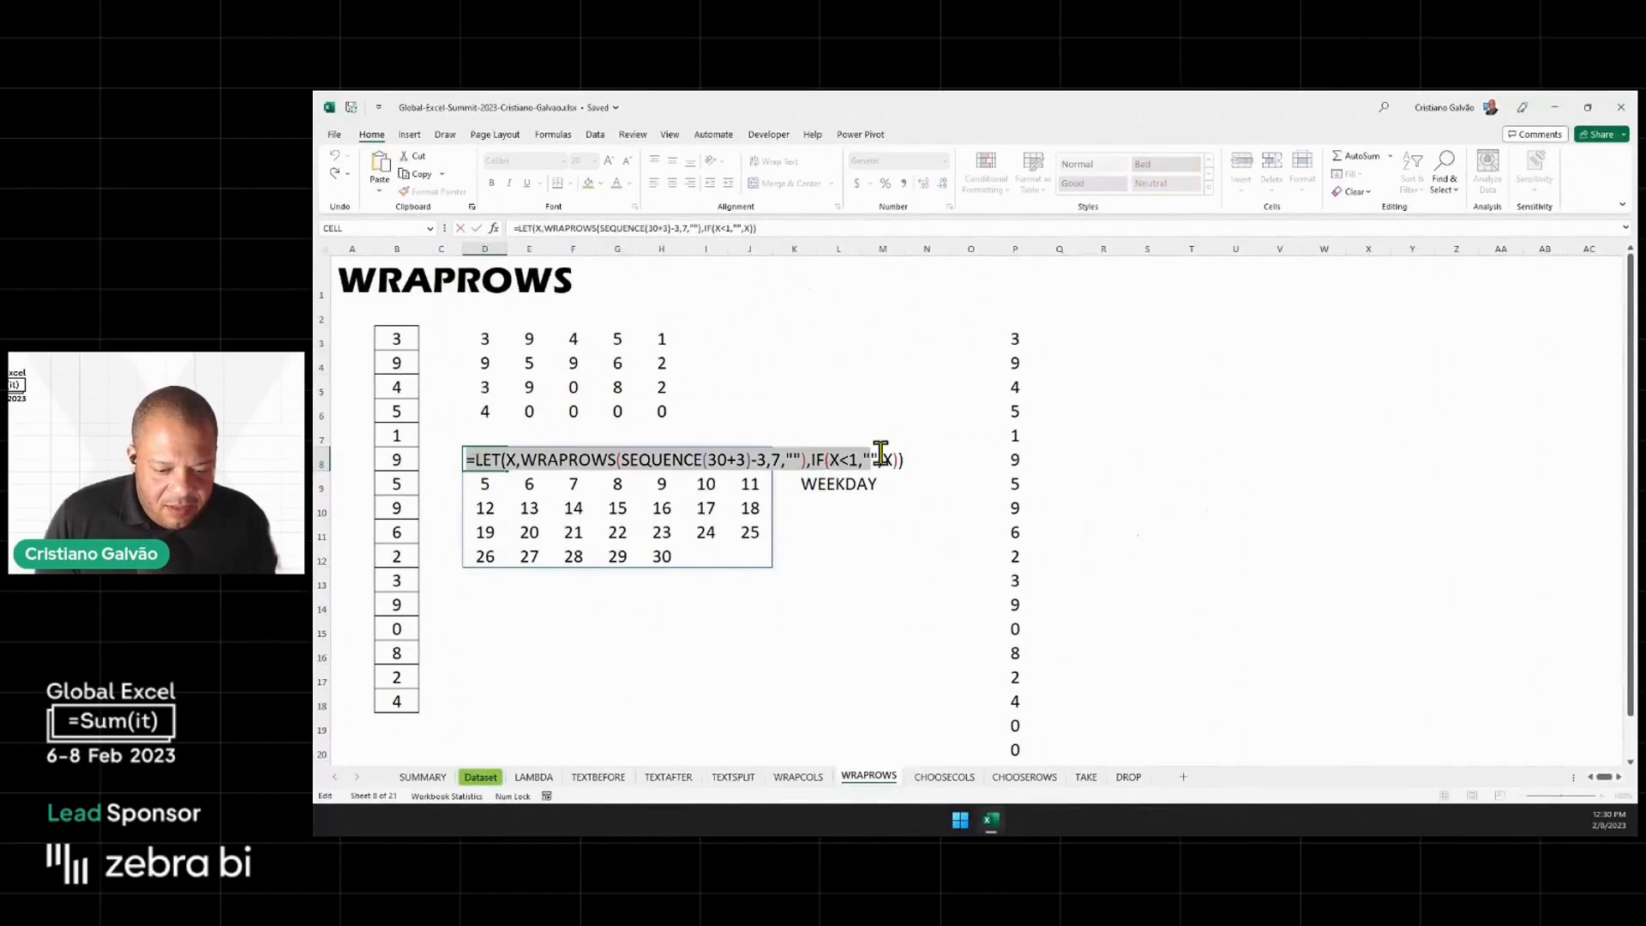
key("Escape")
left_click(497, 608)
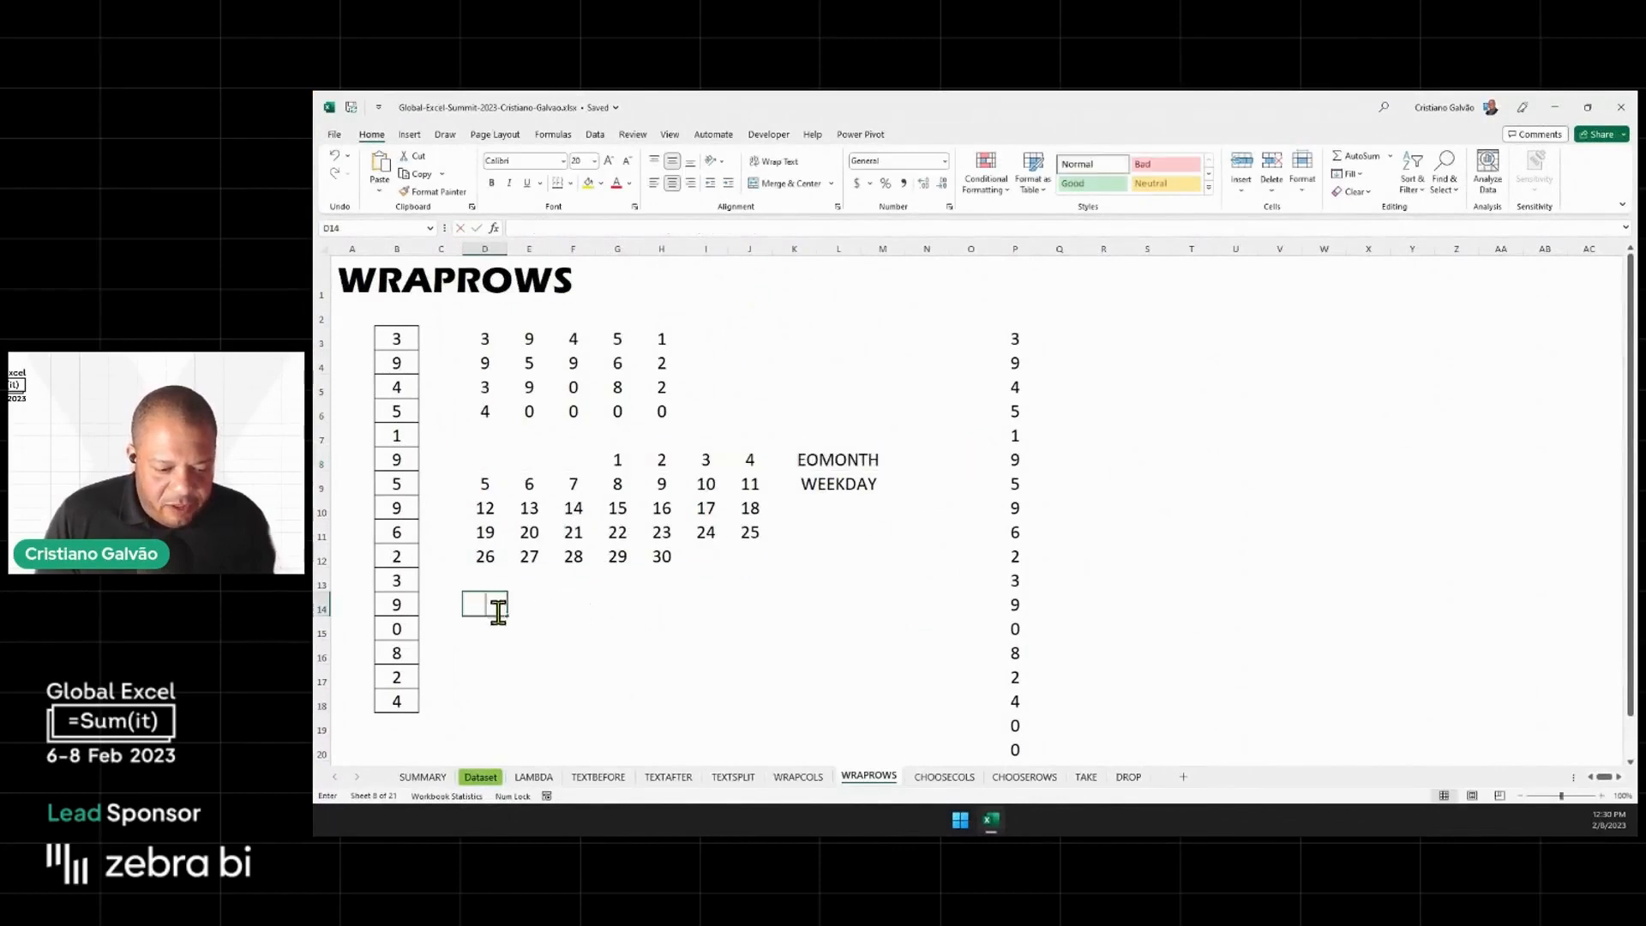
type("=LET(X,WRAPROWS(SEQUENCE(30+3)-3,7,\"\"),IF(X<1,\"\",X))")
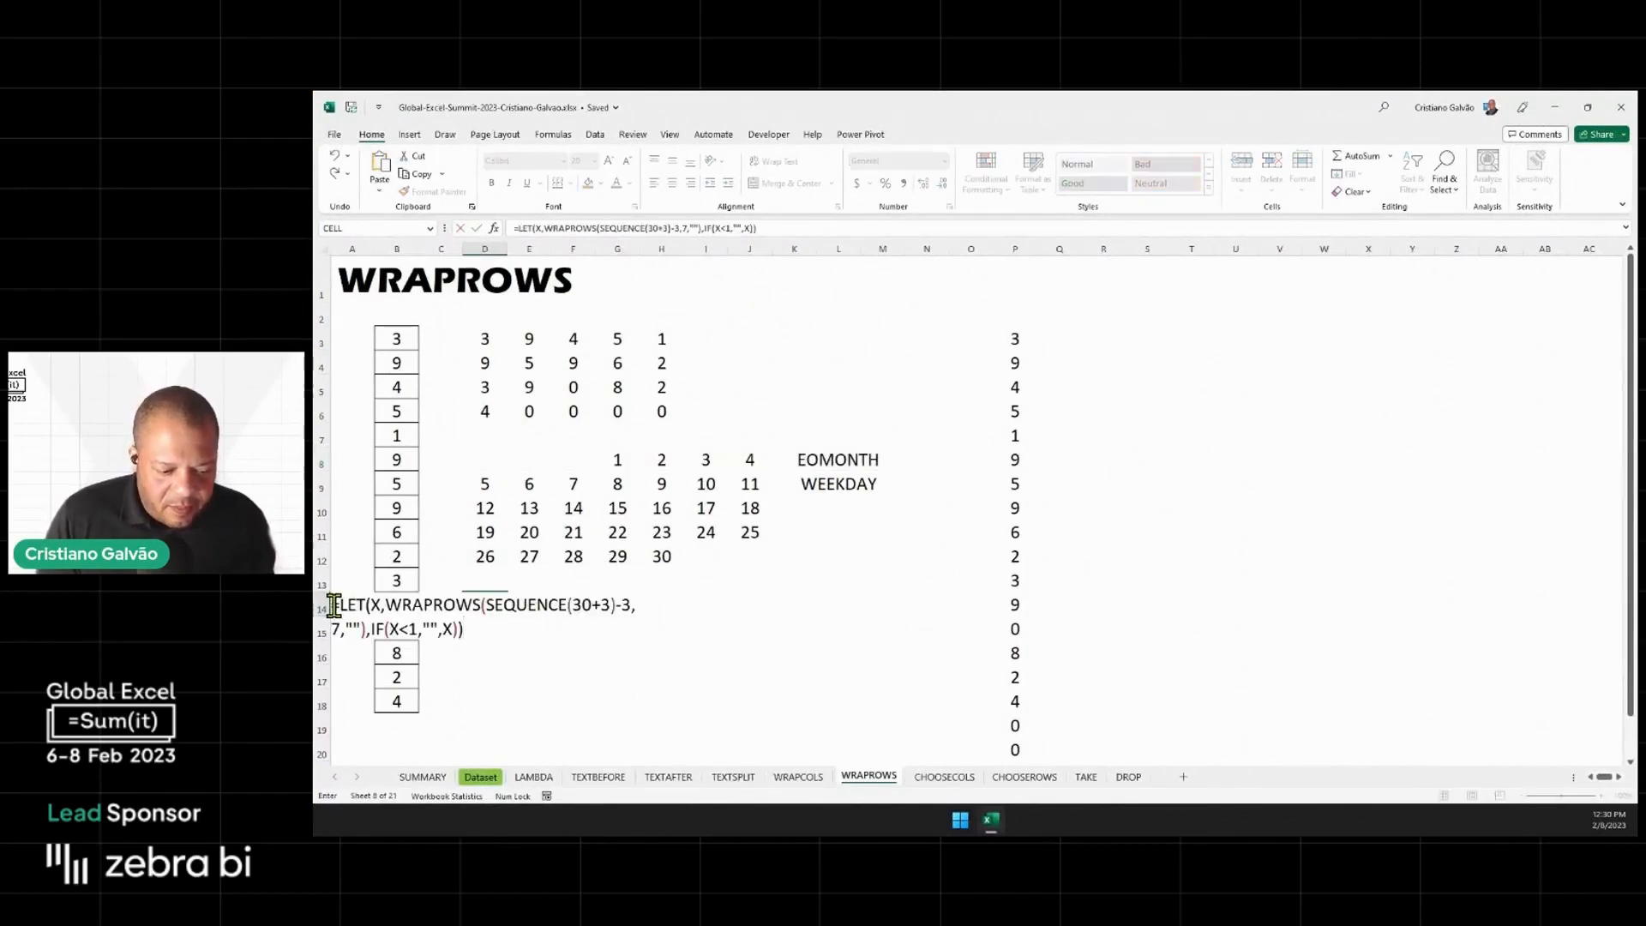
key("ctrl+Return")
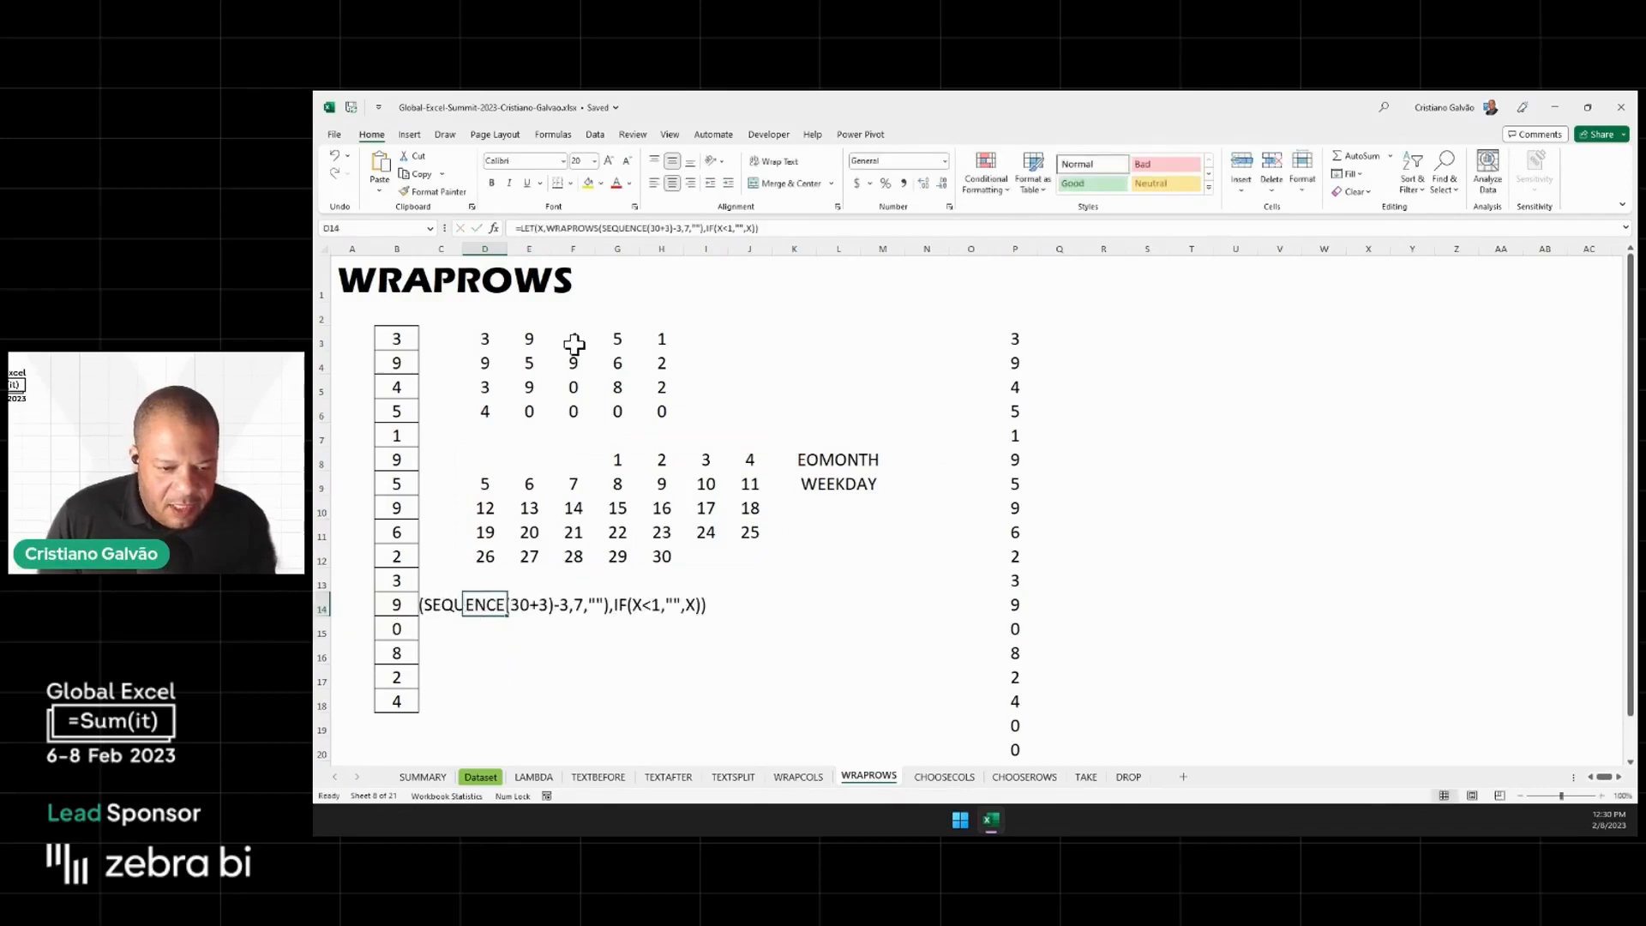
Left-align and bold the formula text in D14
left_click(654, 183)
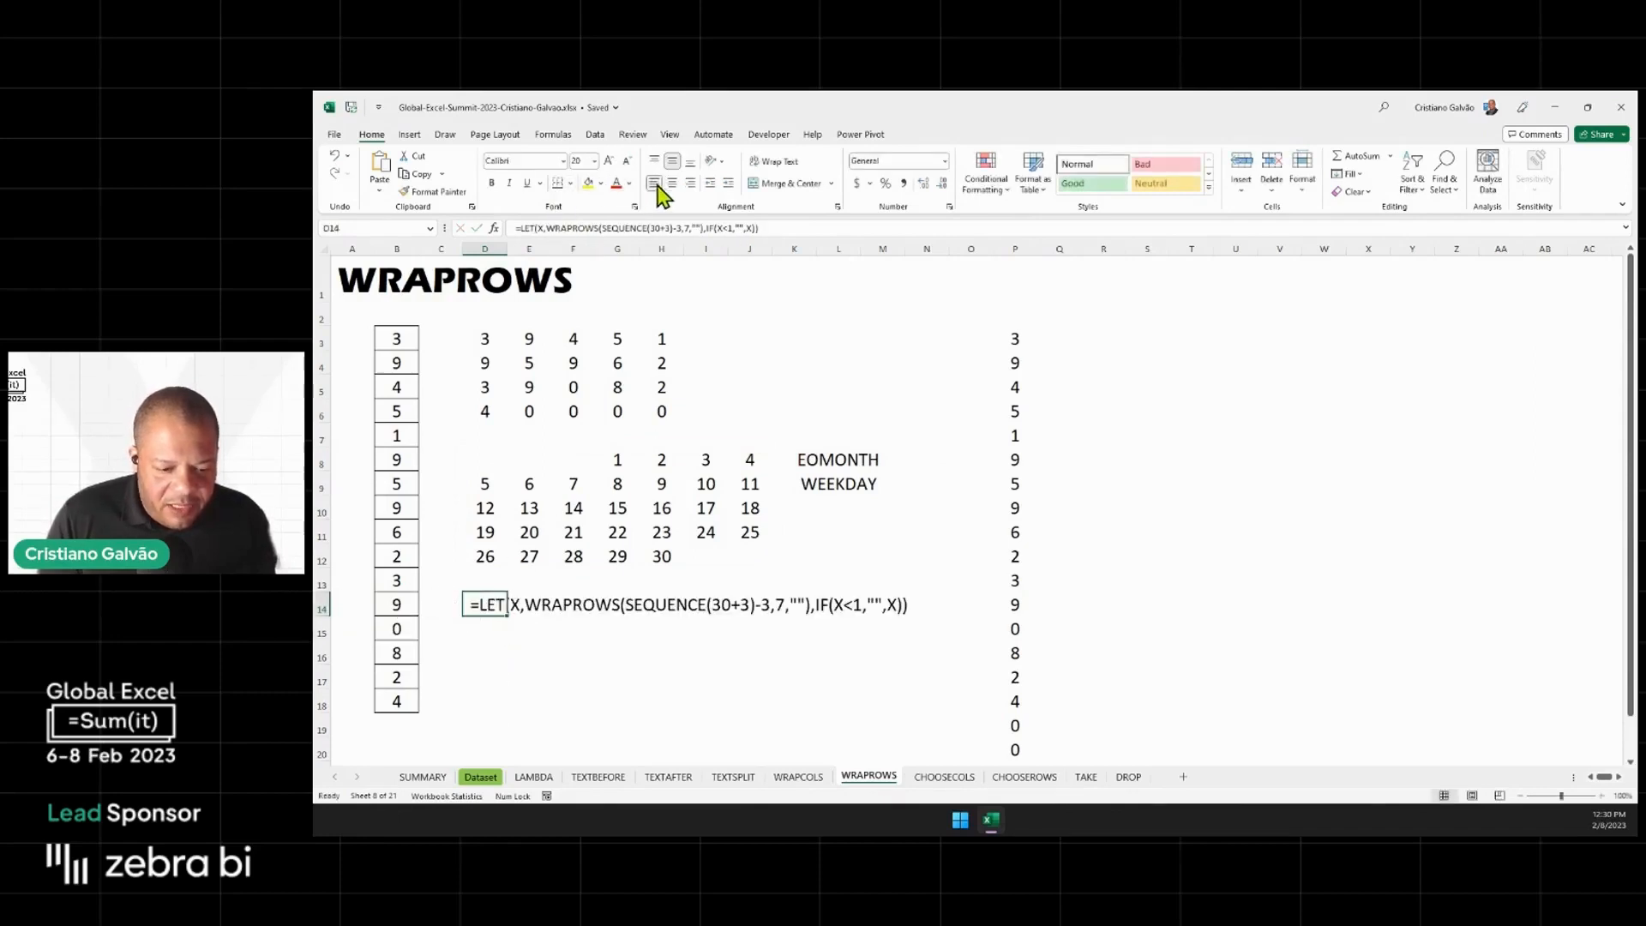
left_click(494, 182)
left_click(1191, 507)
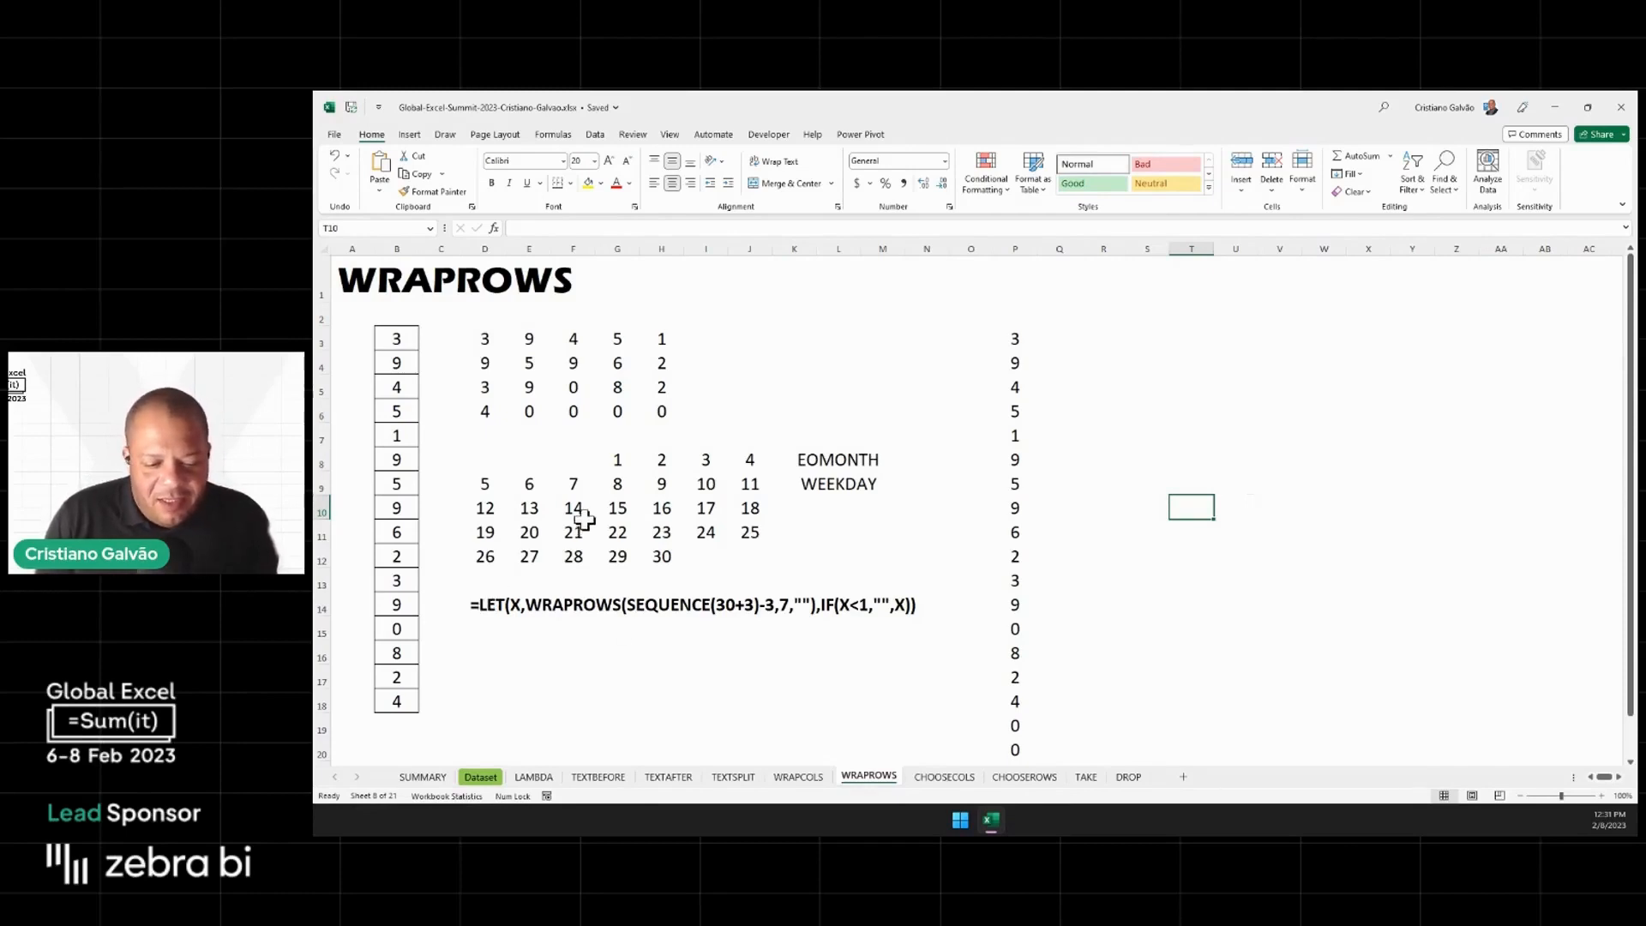
Point out the calendar's formula cell D8 and delete the formula text from D14
left_click(506, 462)
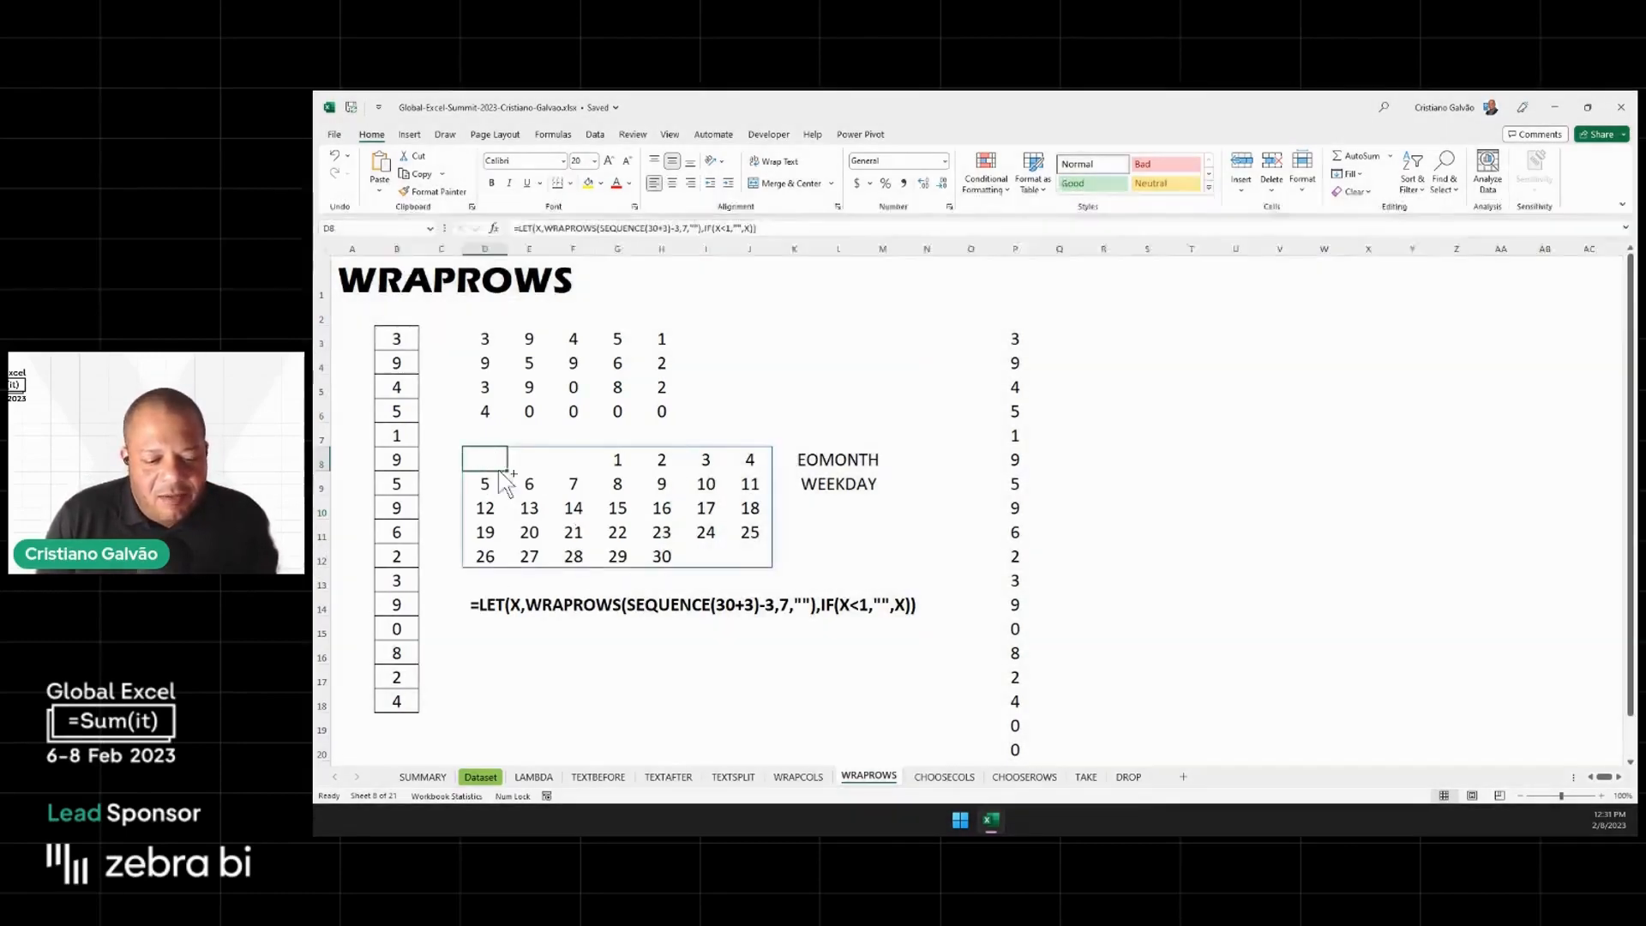
key("ctrl")
key("ctrl")
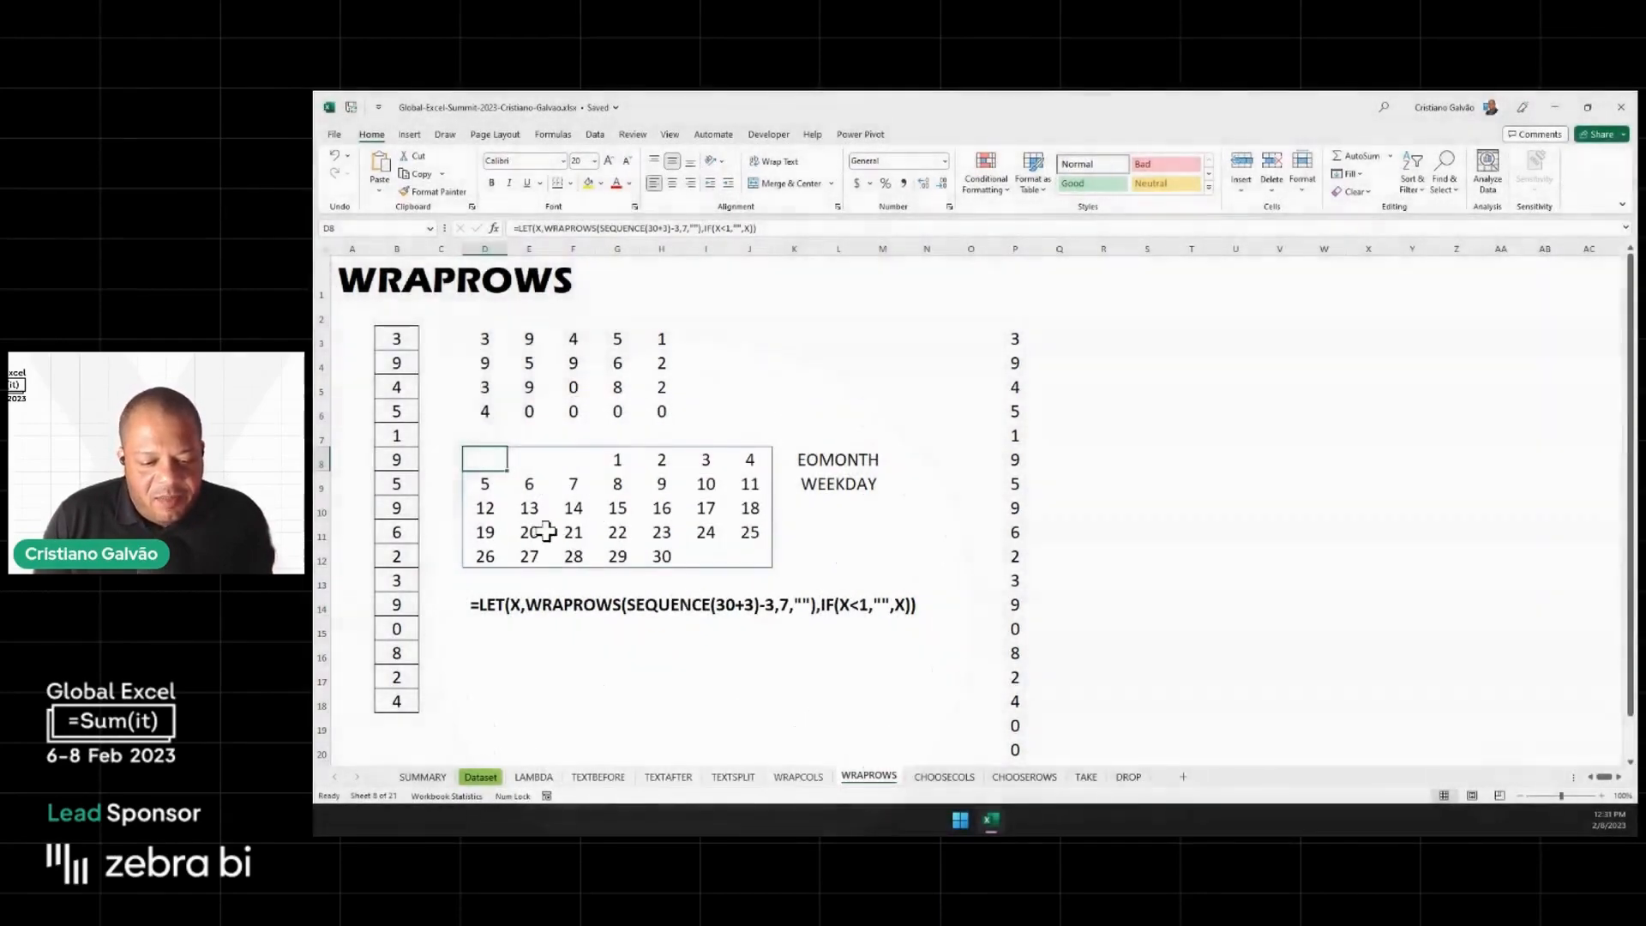
left_click(482, 603)
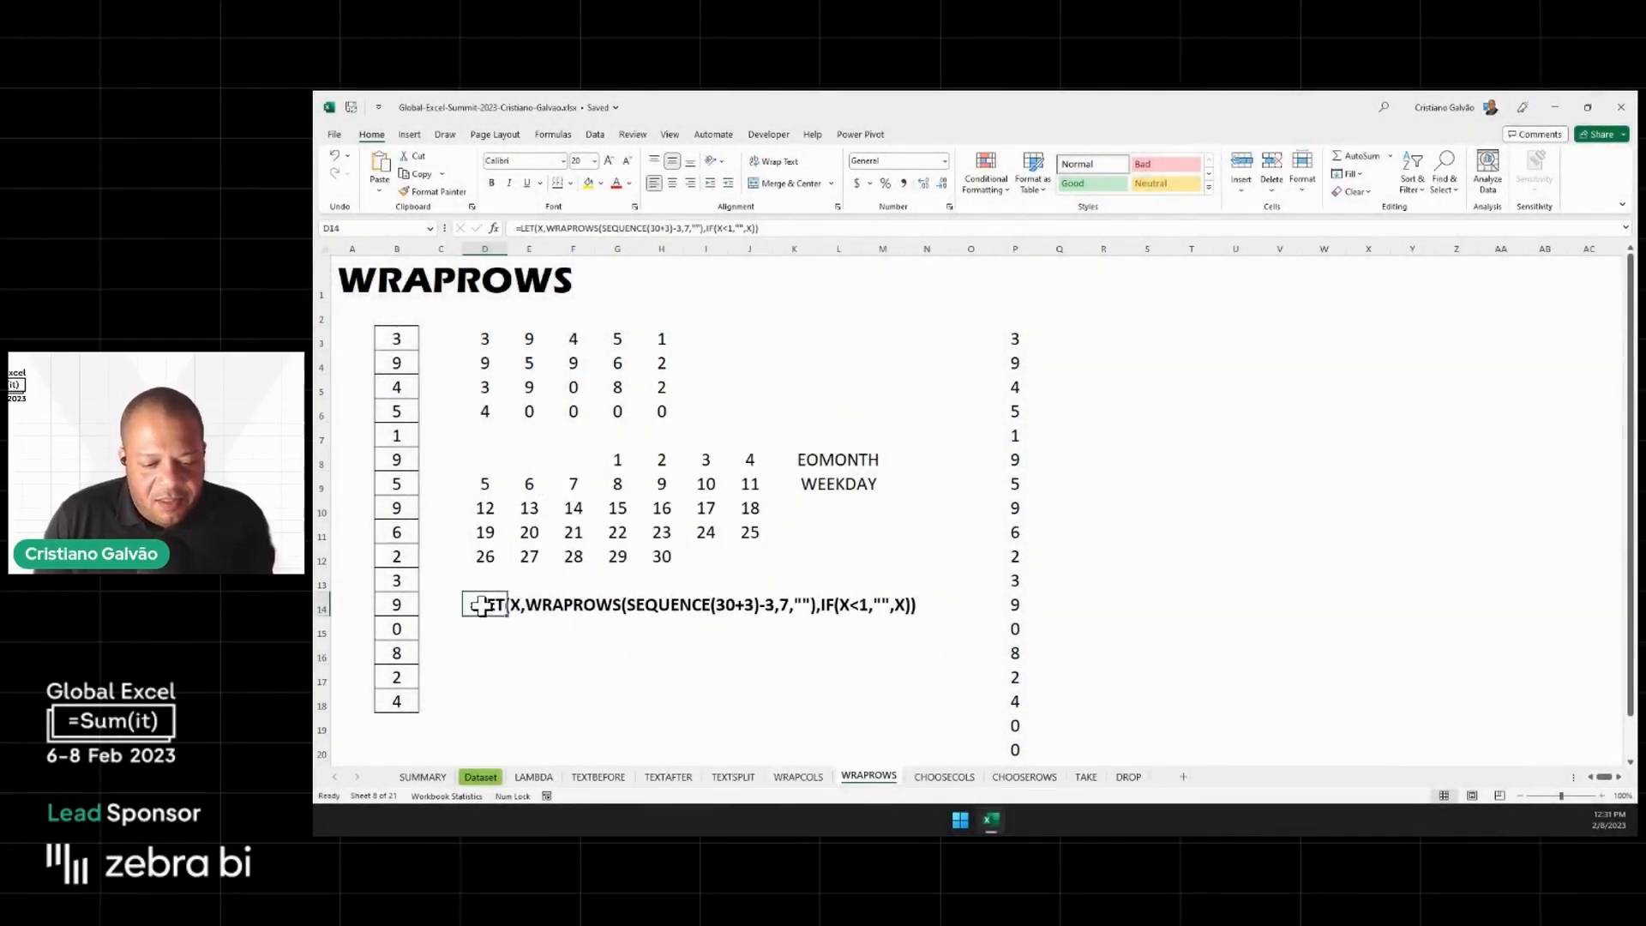
key("Delete")
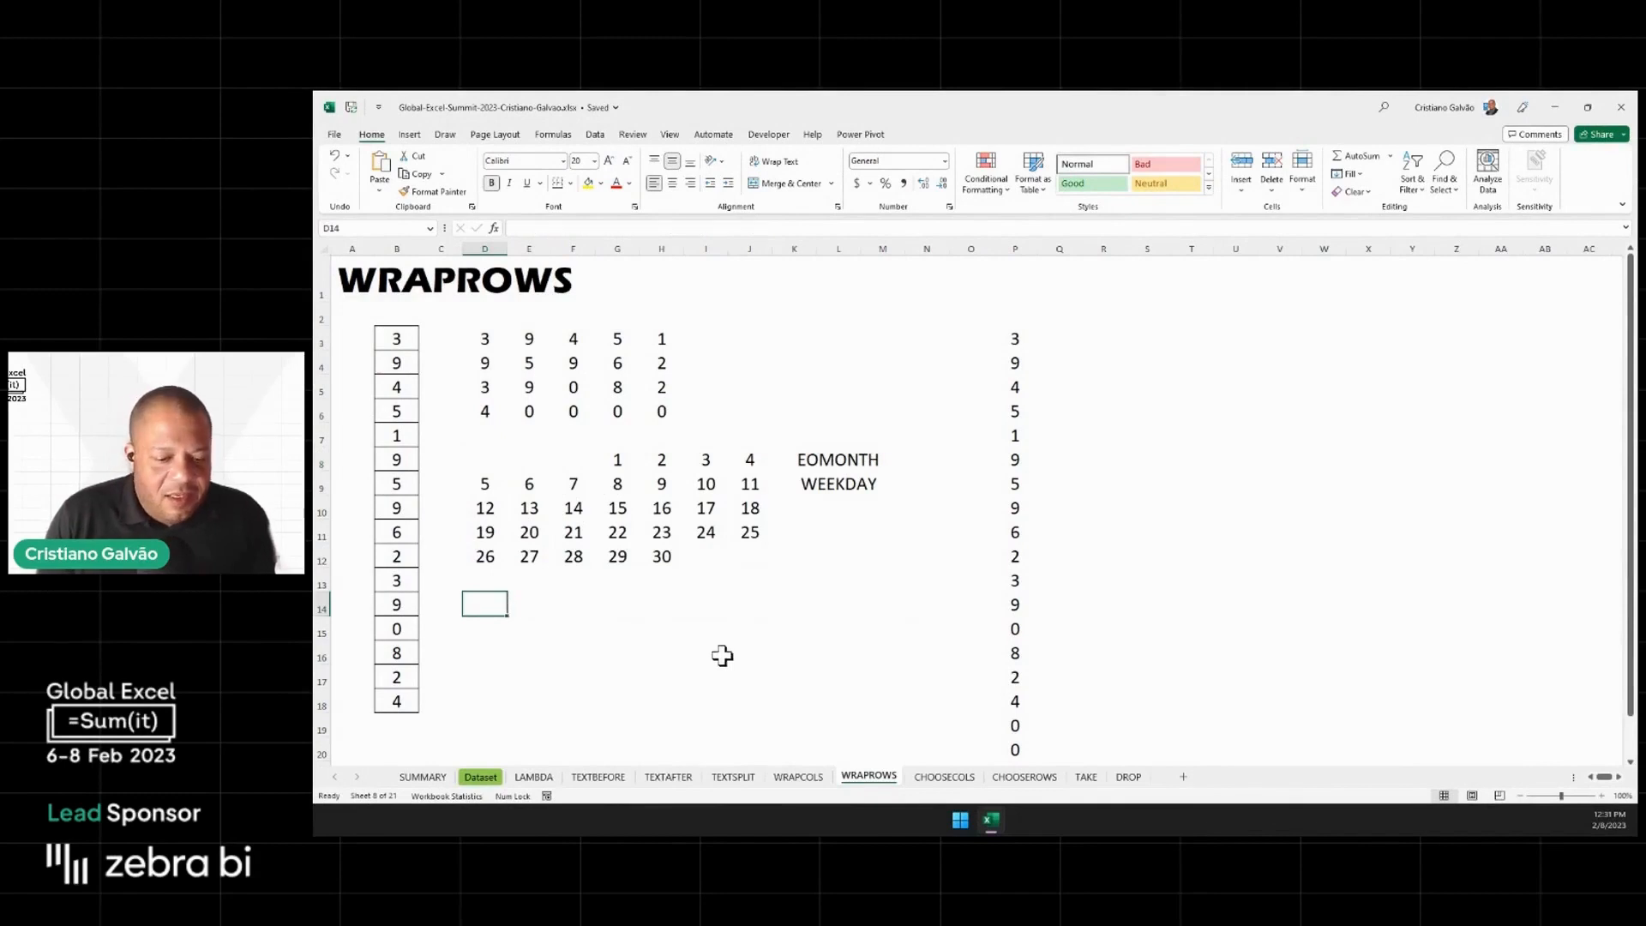
Open the LET formula in D8, highlight the -3 after SEQUENCE(30+3), and close it without changes
double_click(485, 462)
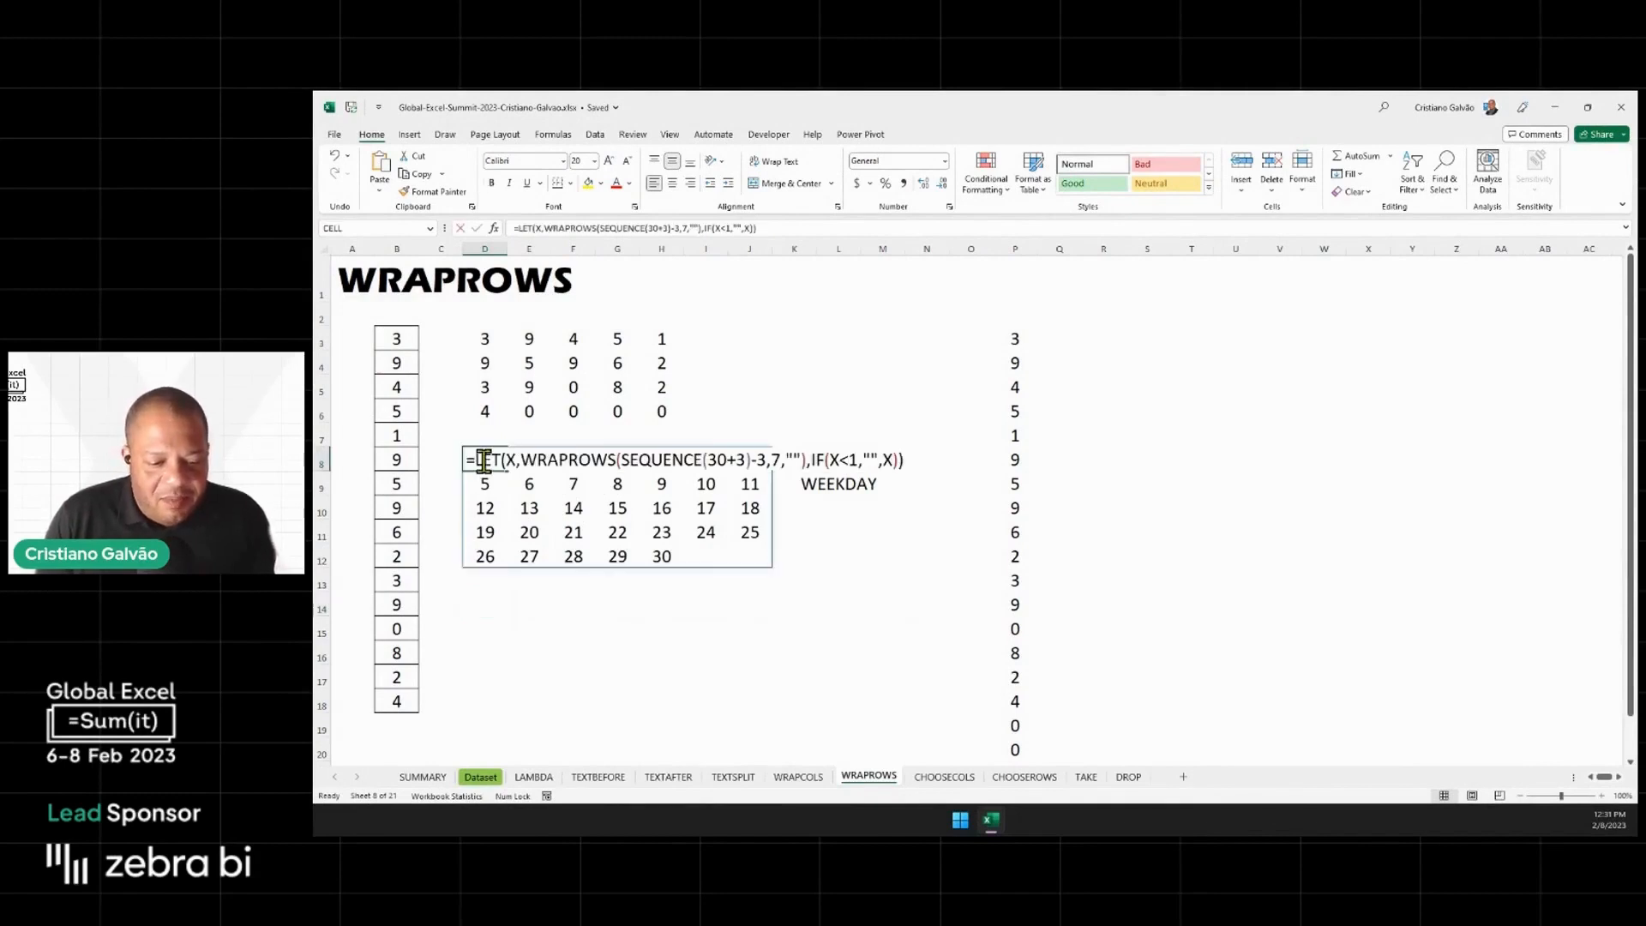
double_click(760, 460)
left_click_drag(752, 460, 769, 460)
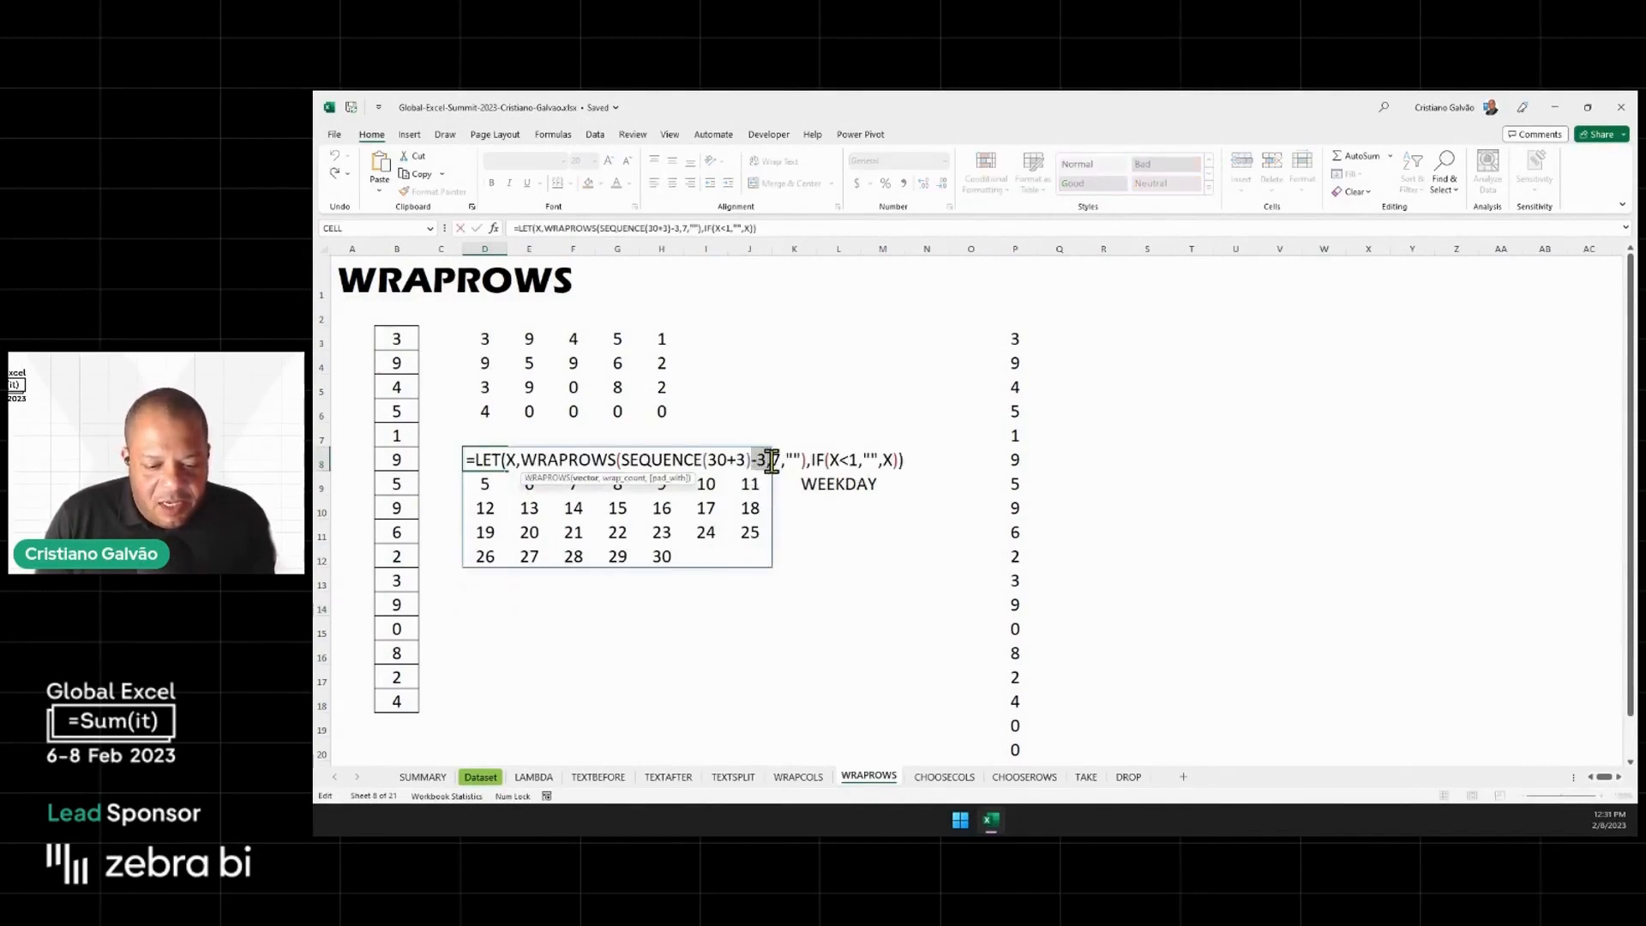
key("Escape")
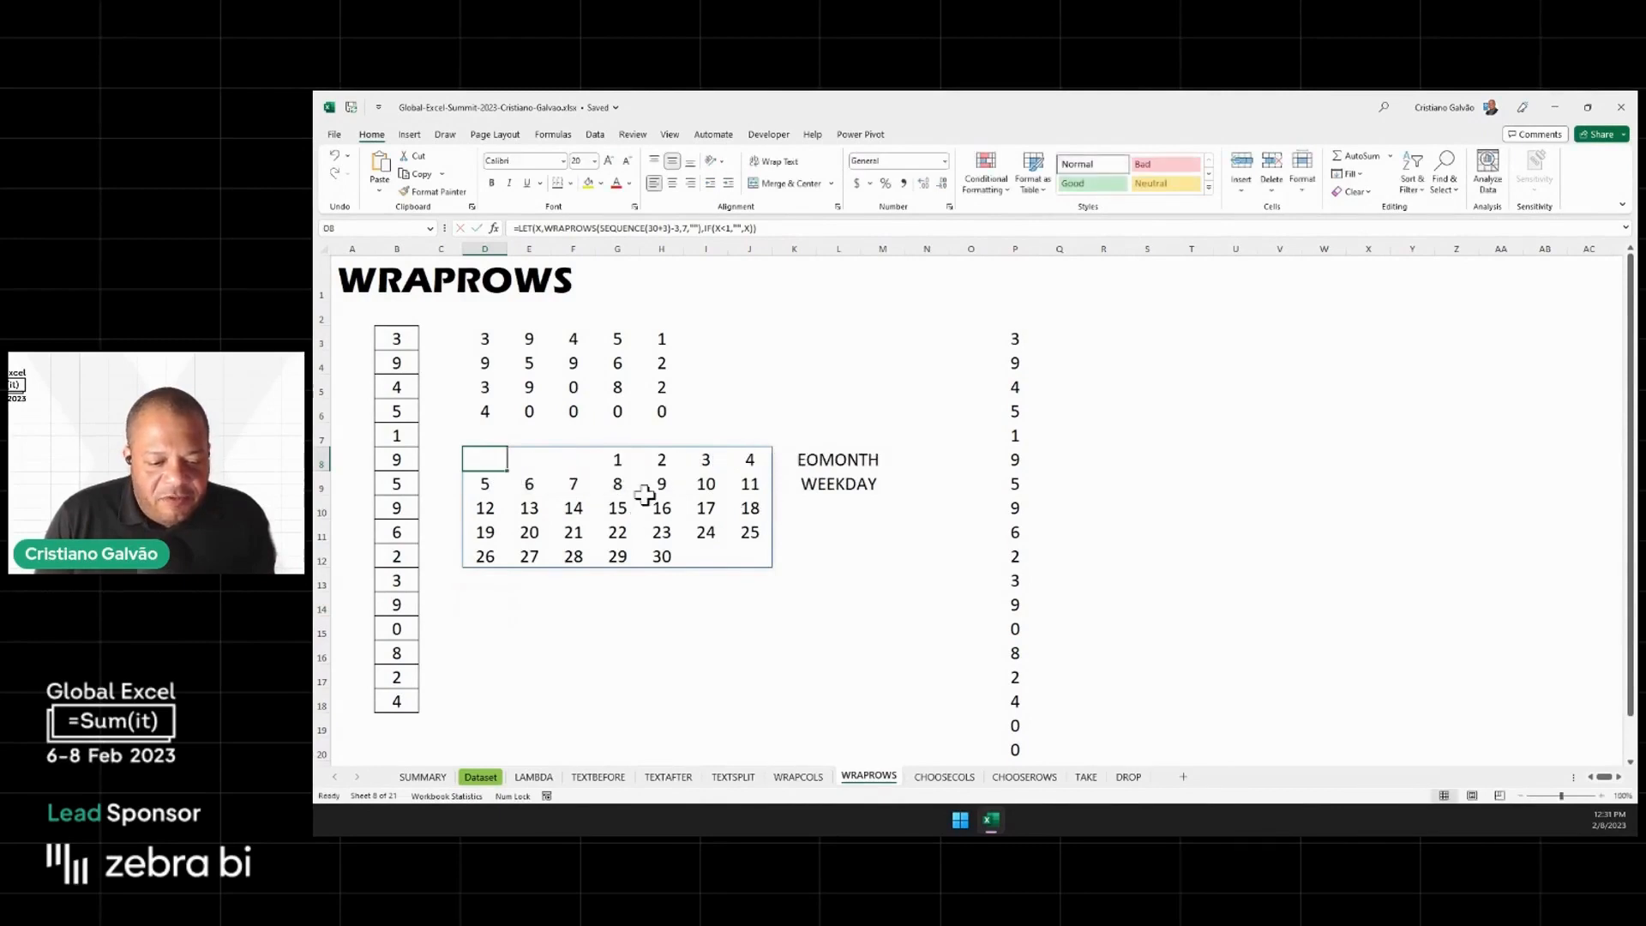
Circle the calendar's first day in G8 with the on-screen pen, clear it, and point out the EOMONTH and WEEKDAY labels
left_click_drag(598, 441, 610, 476)
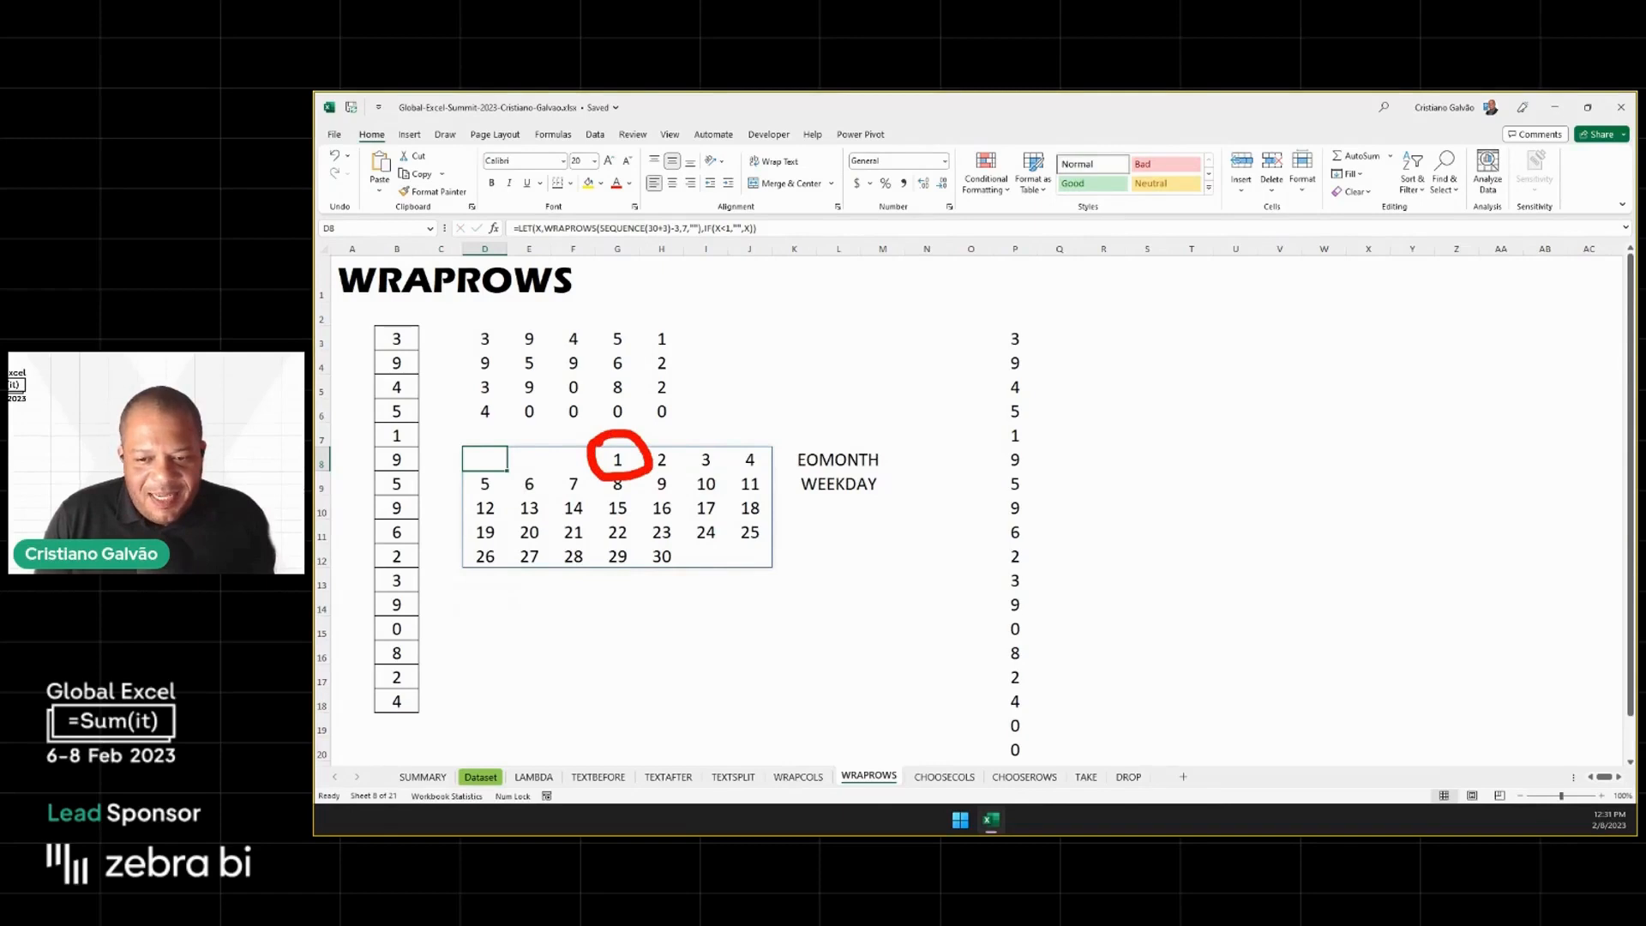
key("Escape")
left_click(836, 467)
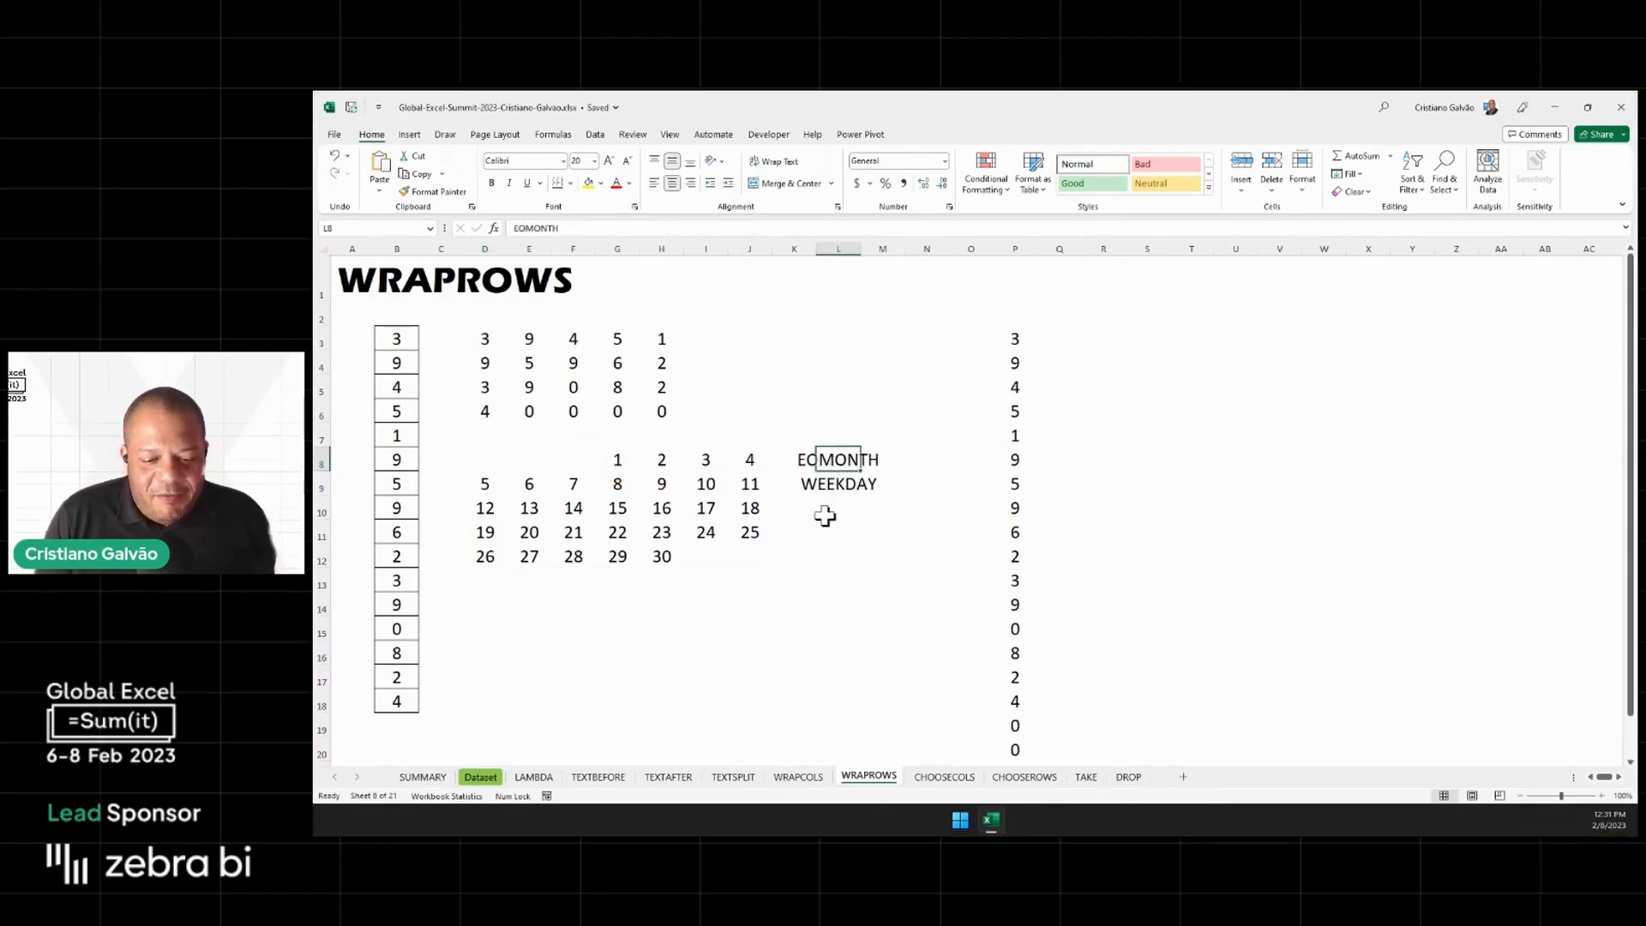
left_click(838, 487)
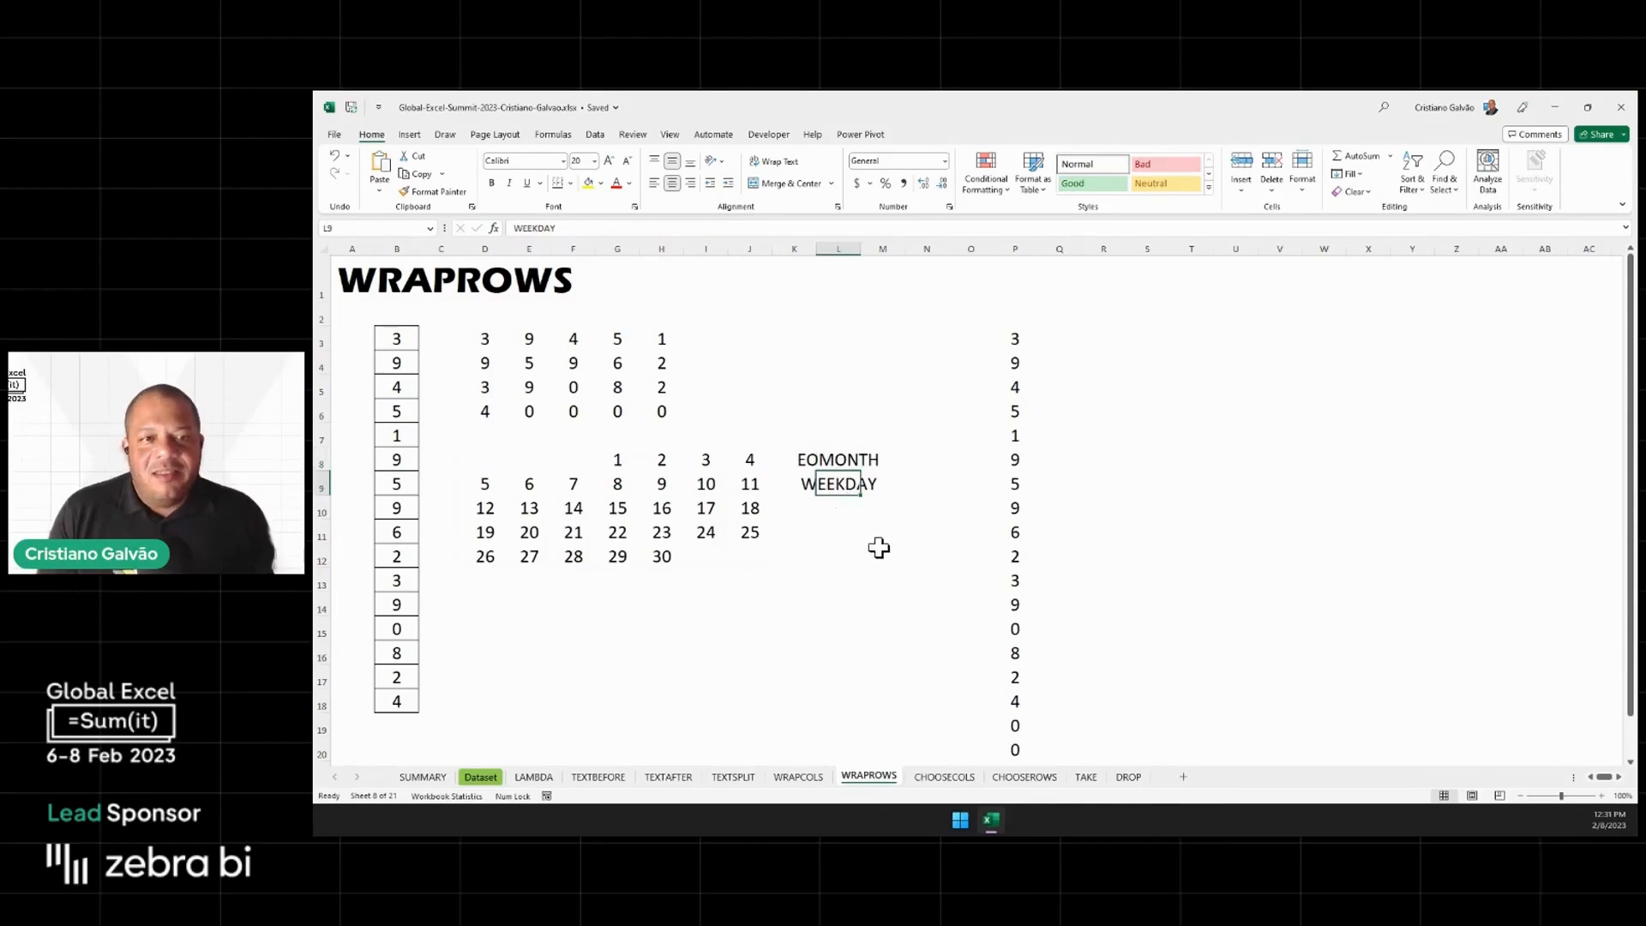
Spotlight the first day in G8, draw a line from it towards the WEEKDAY label, and clear the drawing
left_click(615, 461)
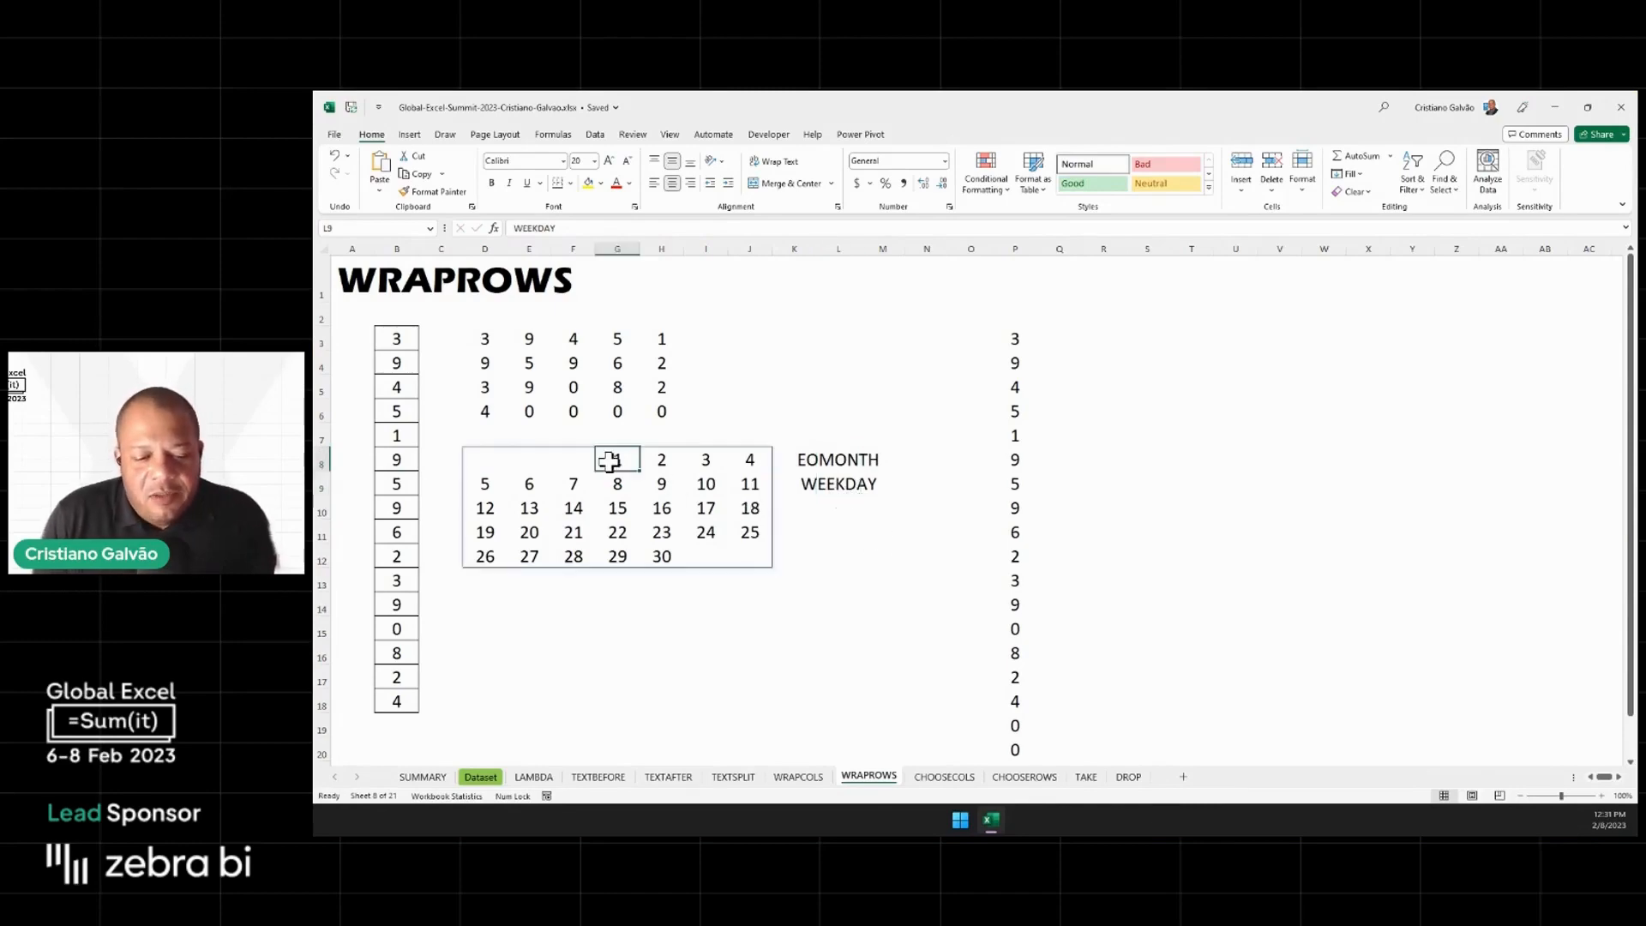
key("ctrl")
key("ctrl")
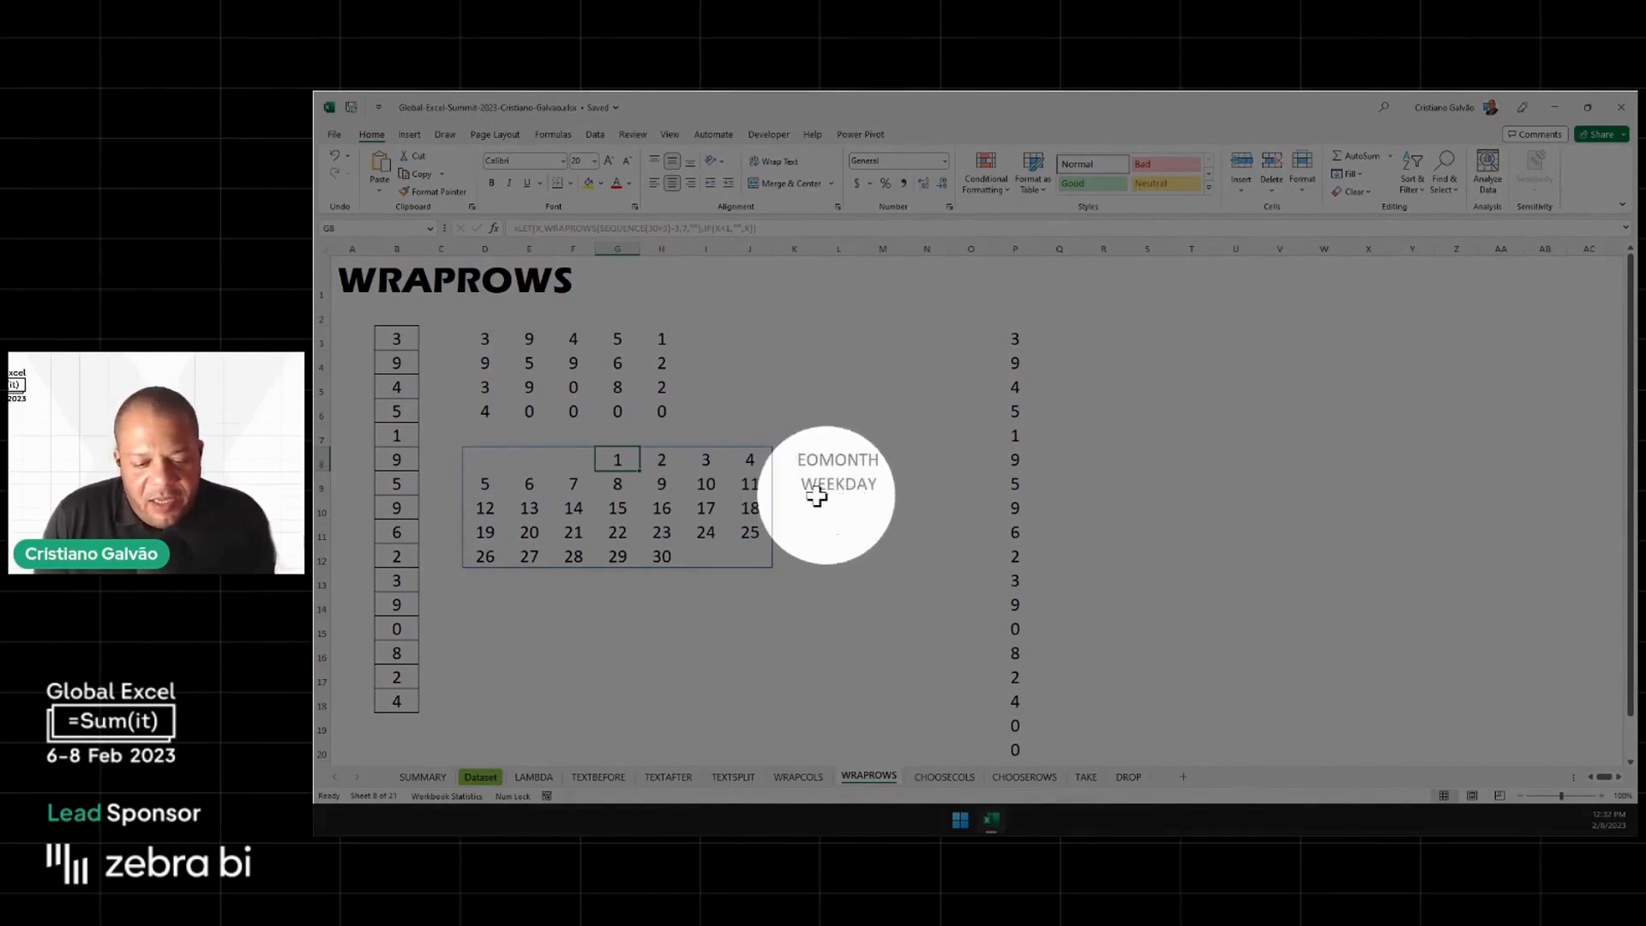
key("ctrl+2")
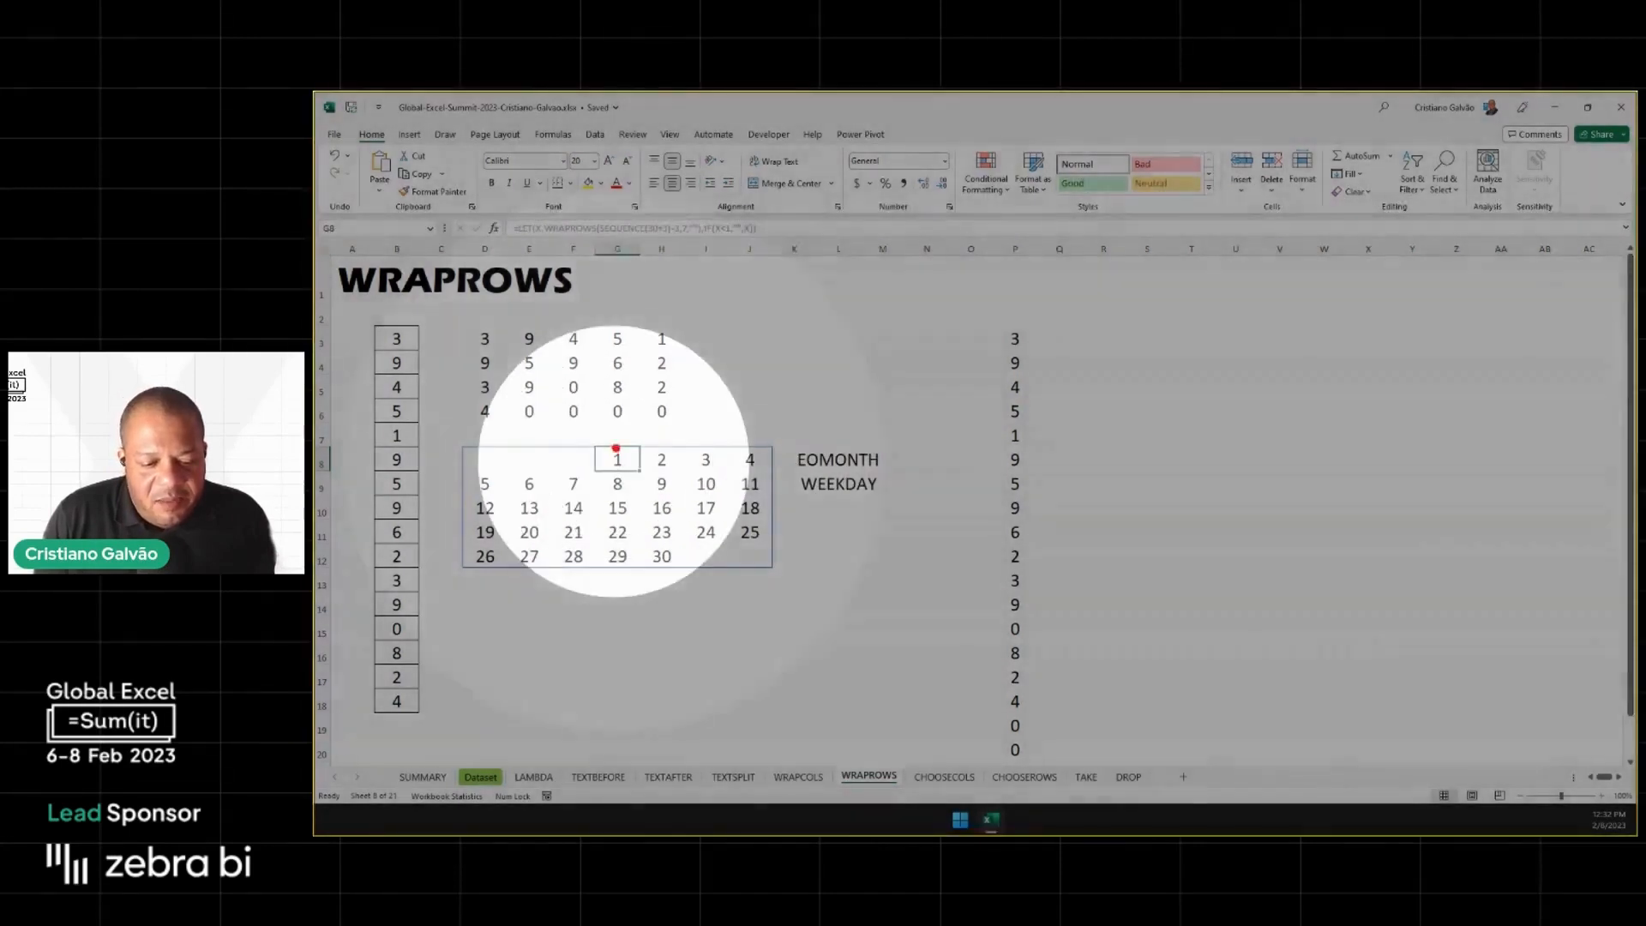
mouse_move(618, 449)
left_mouse_down()
mouse_move(692, 396)
mouse_move(798, 417)
mouse_move(784, 478)
left_mouse_up()
key("Escape")
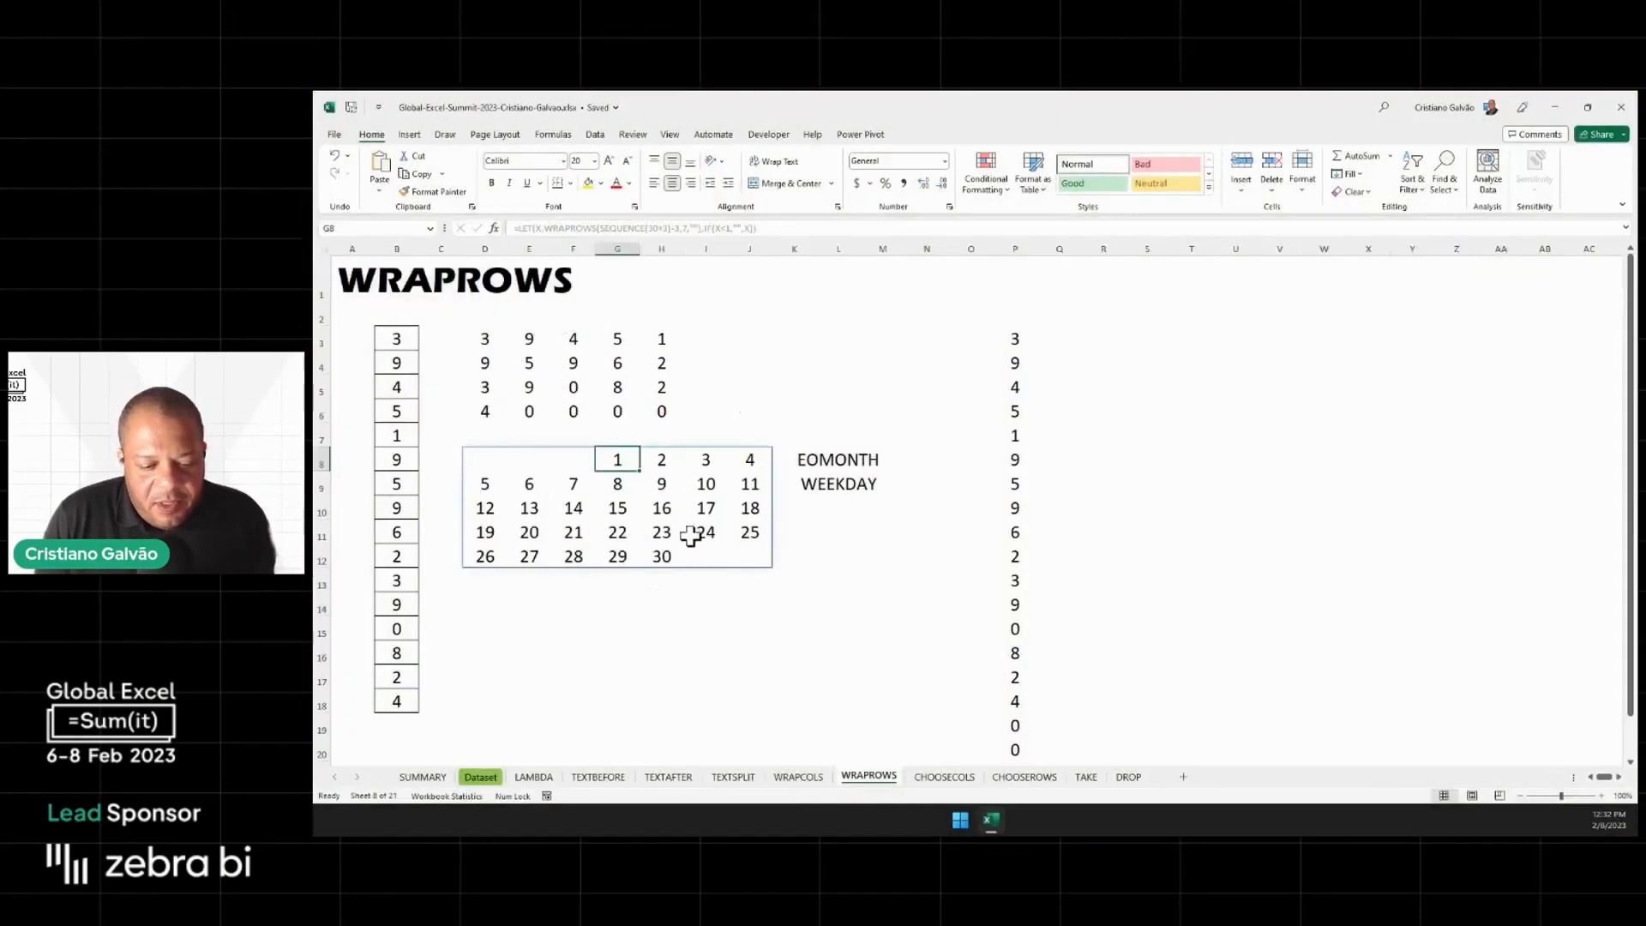
Circle the last day in H12, draw an arrow from it to the EOMONTH label, and clear the drawing
left_click(664, 557)
key("ctrl+2")
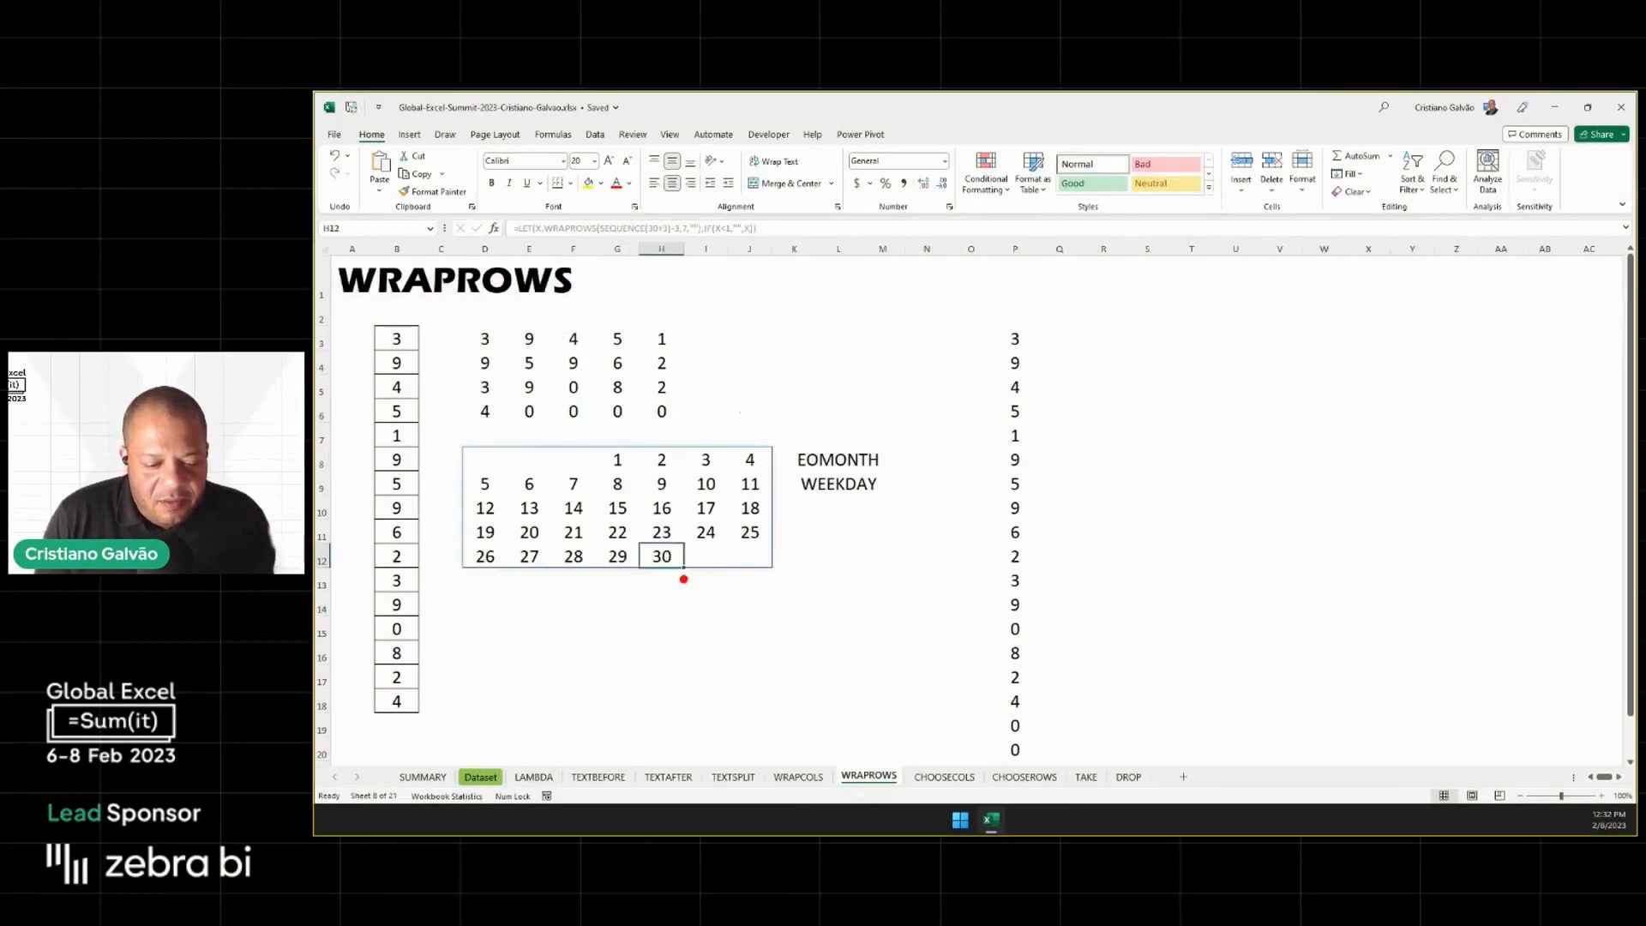
mouse_move(684, 577)
left_mouse_down()
mouse_move(634, 549)
mouse_move(681, 580)
mouse_move(782, 540)
mouse_move(784, 464)
left_mouse_up()
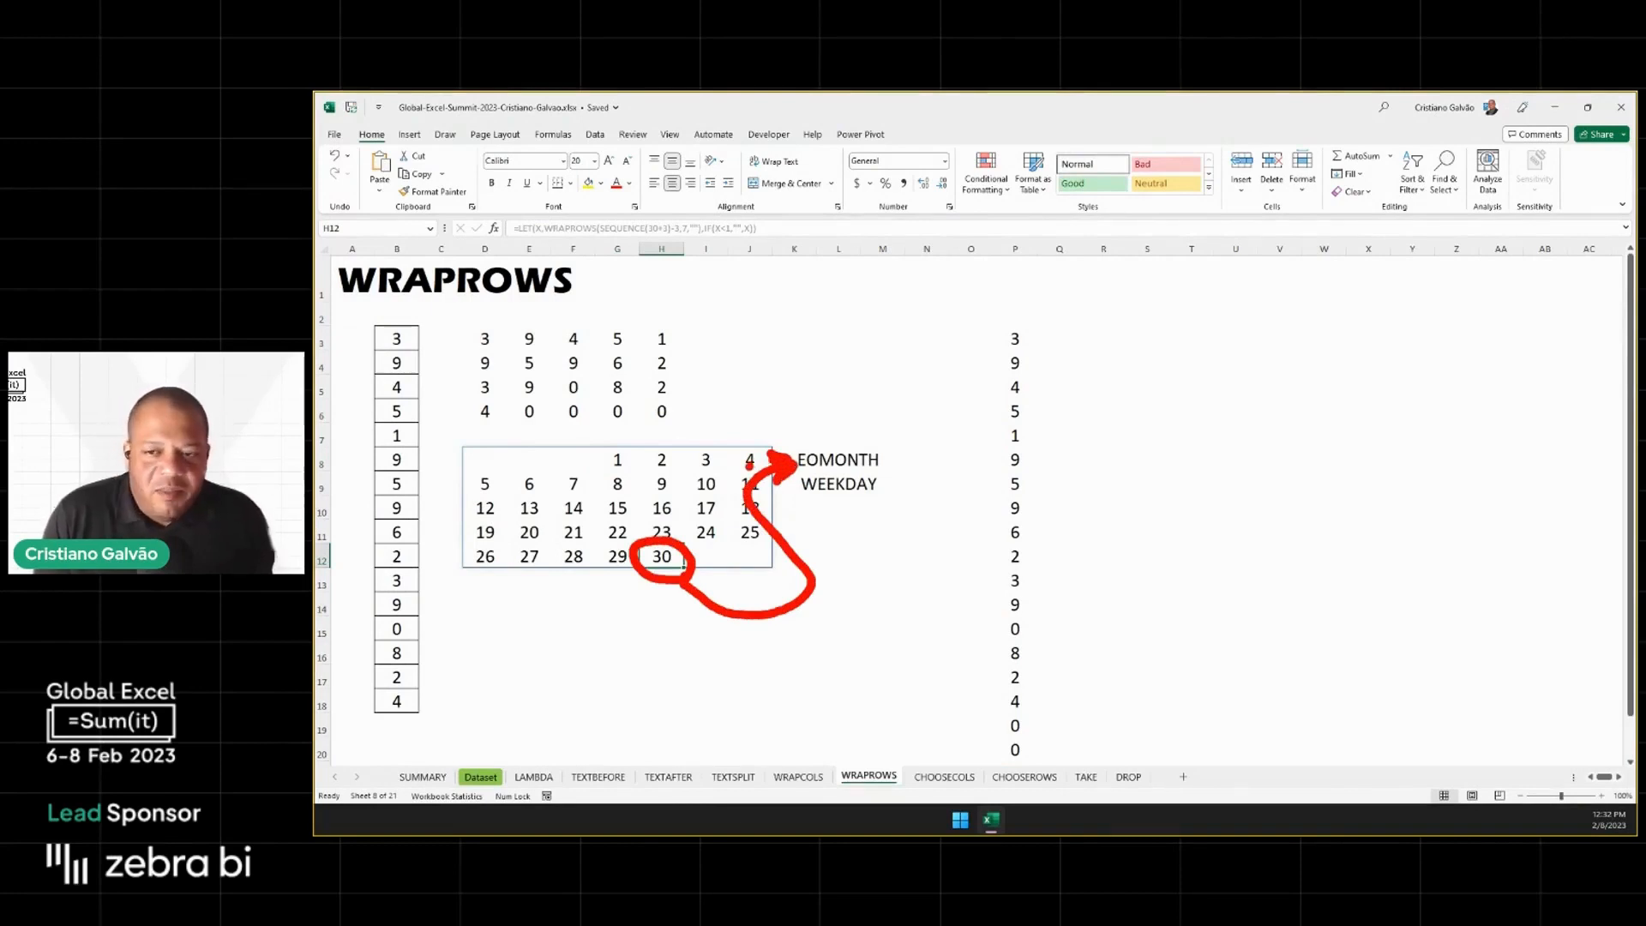
key("Escape")
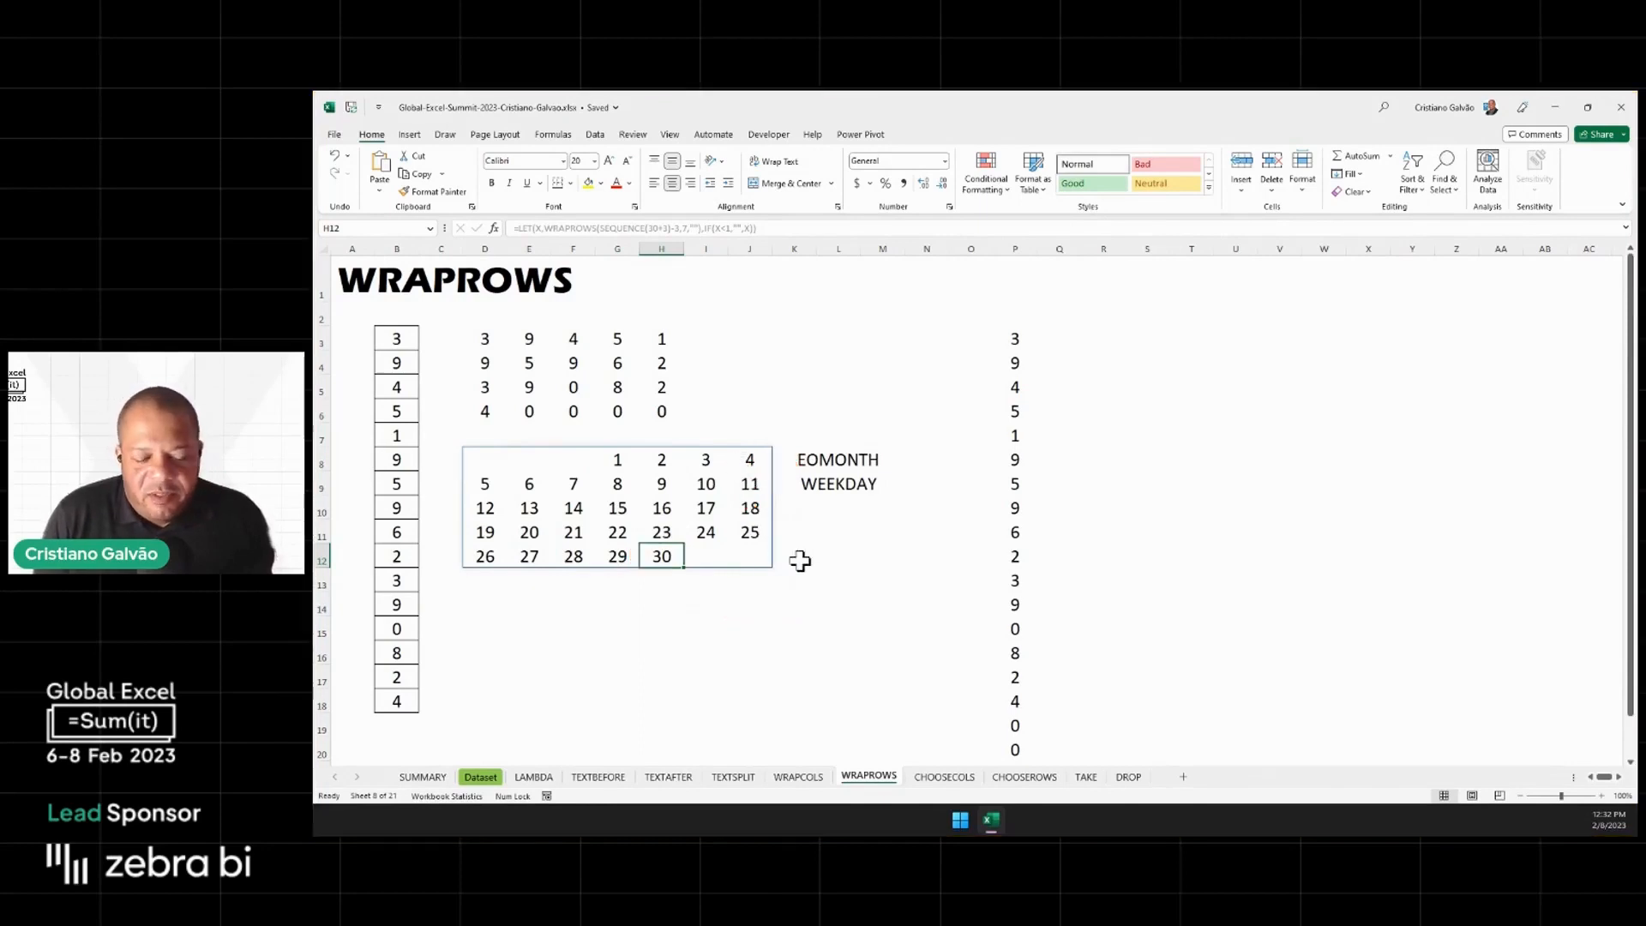